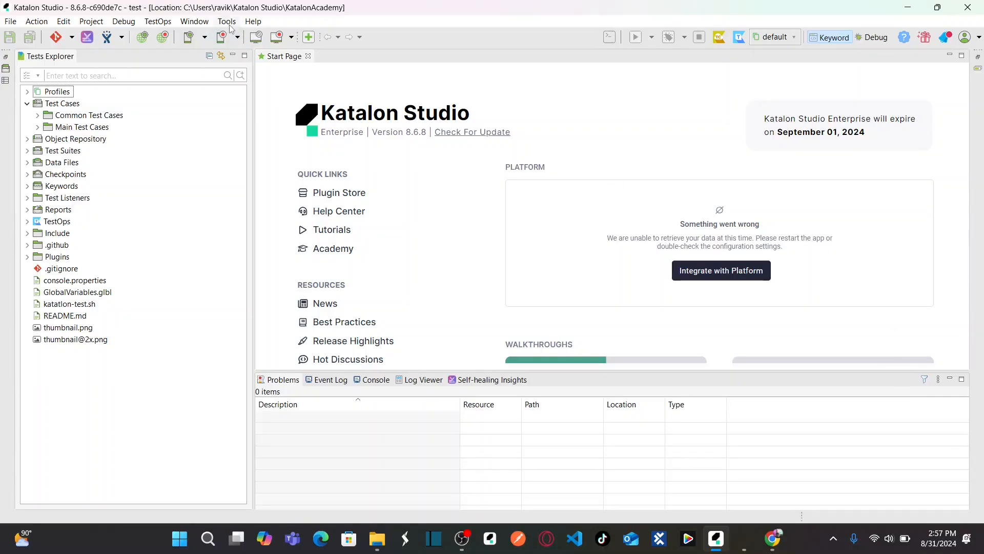
Turn on Git integration in Katalon > Git preferences with a 30-second timeout, then apply and close
left_click(204, 22)
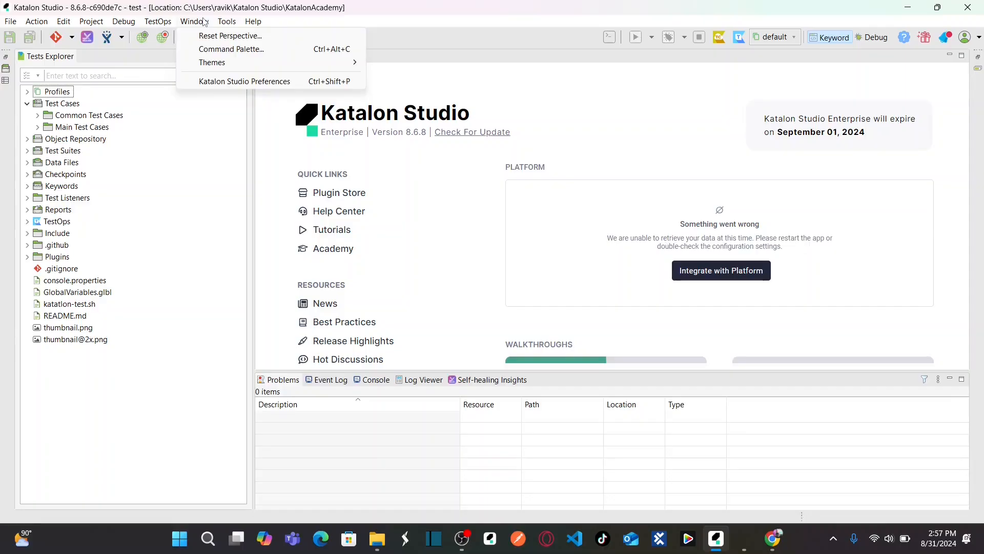
left_click(252, 82)
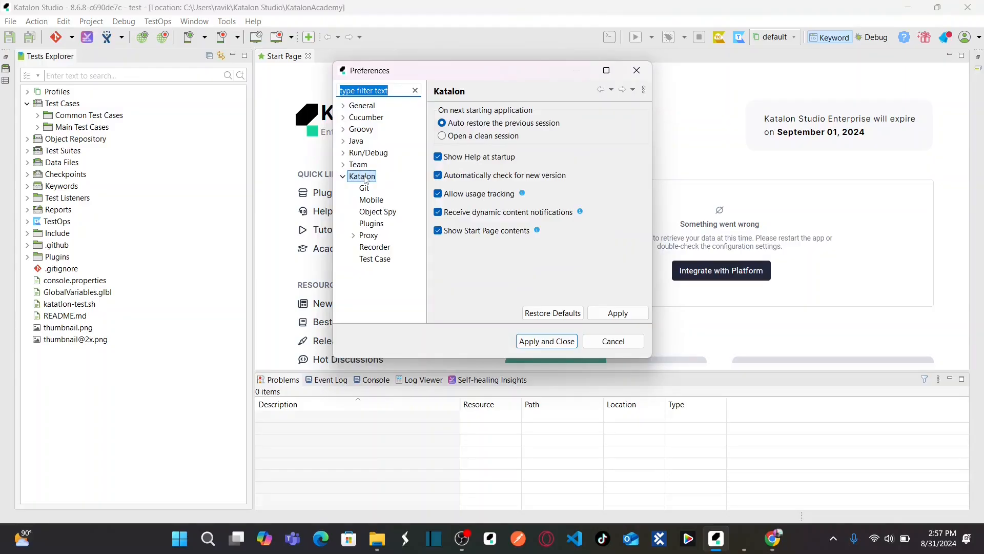
left_click(365, 177)
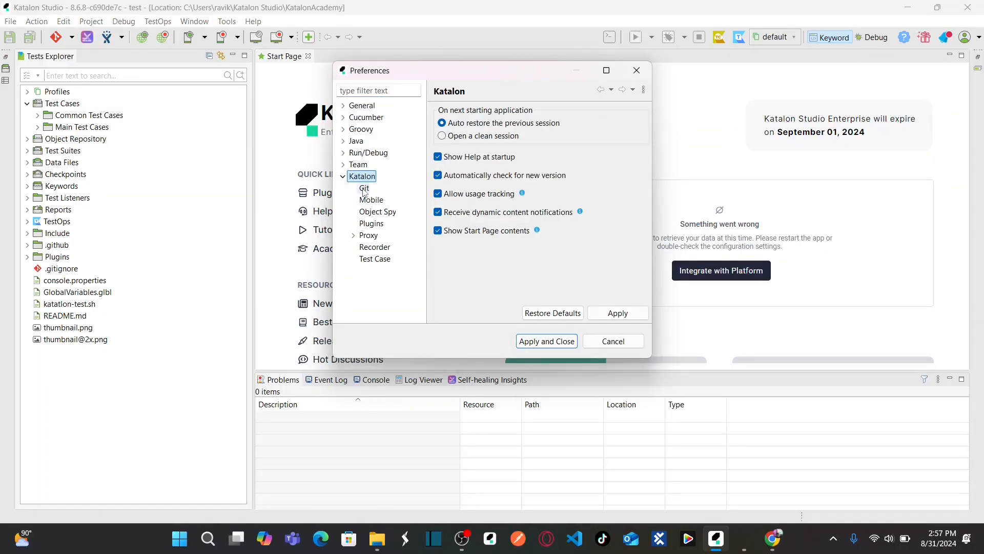
left_click(365, 189)
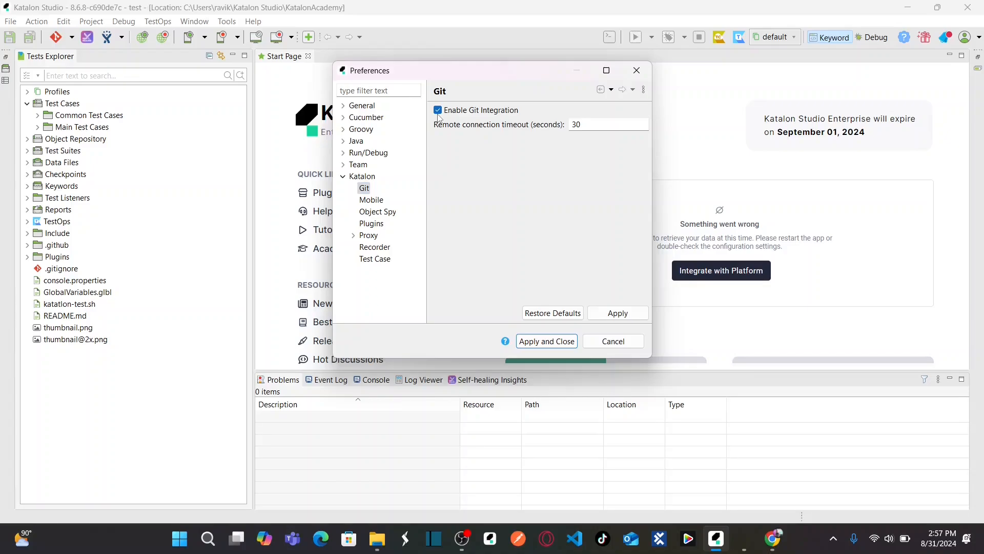
left_click(438, 112)
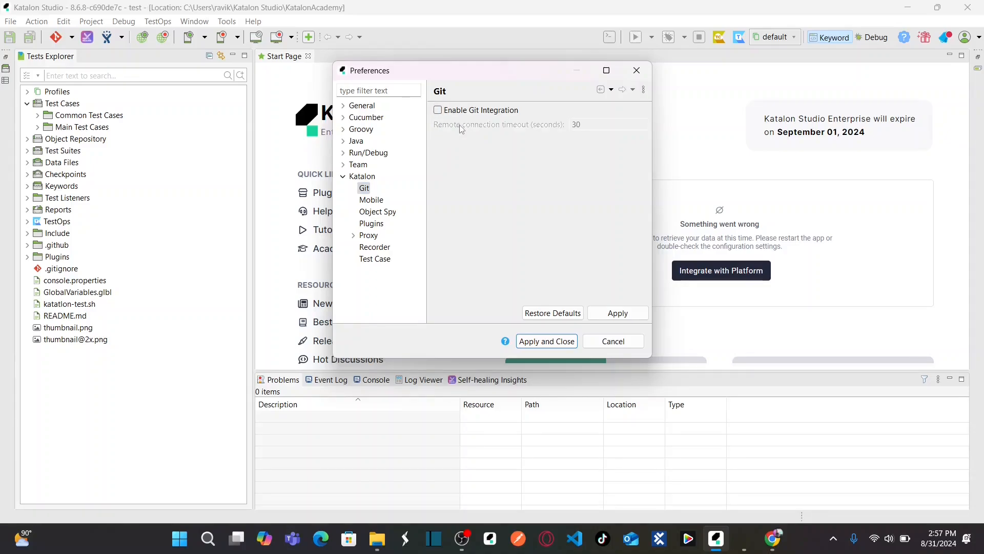
left_click(438, 111)
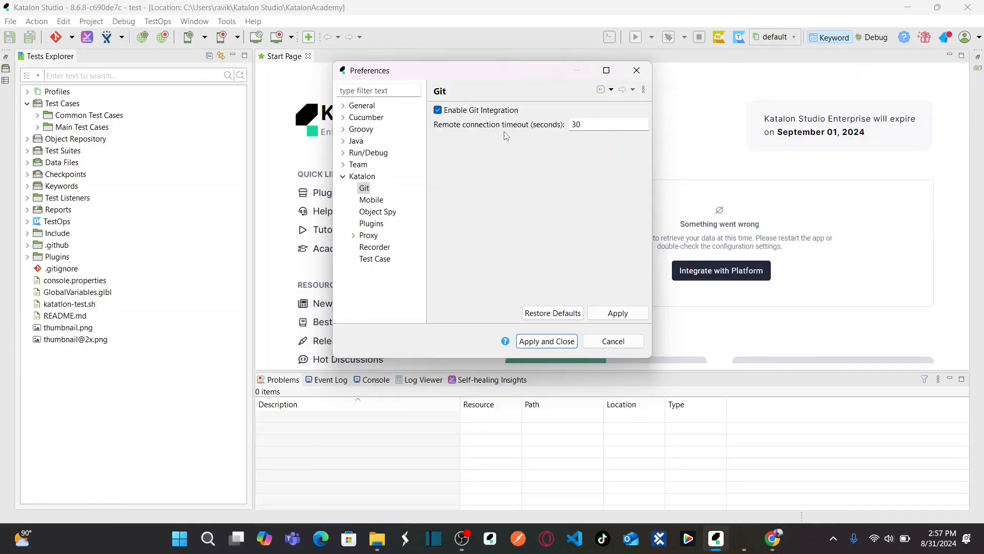
left_click(587, 127)
left_click(615, 312)
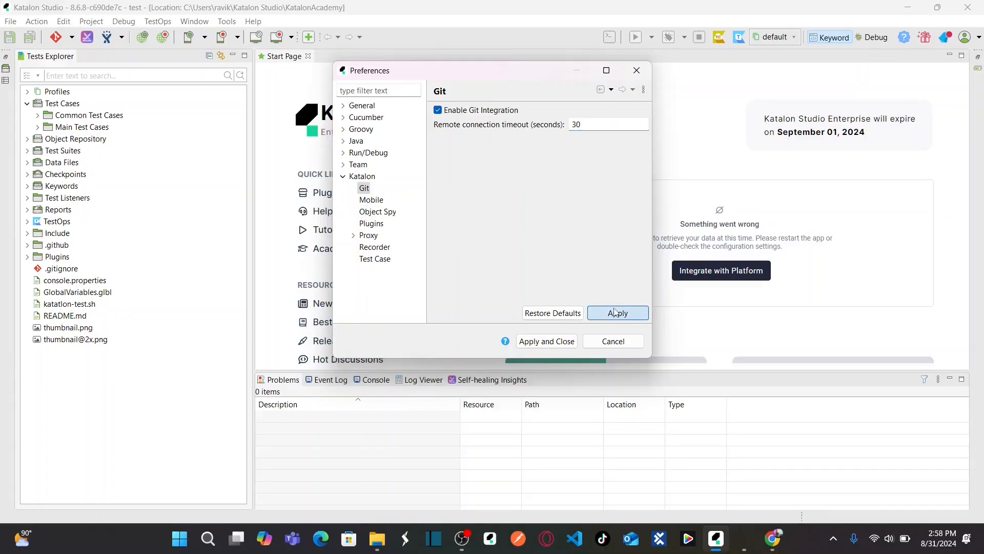
left_click(546, 340)
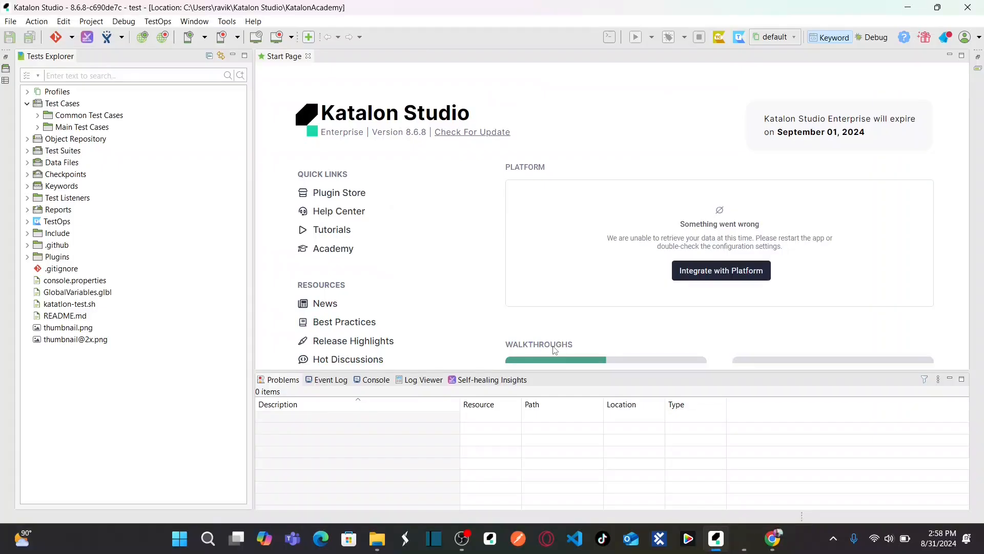
left_click(73, 38)
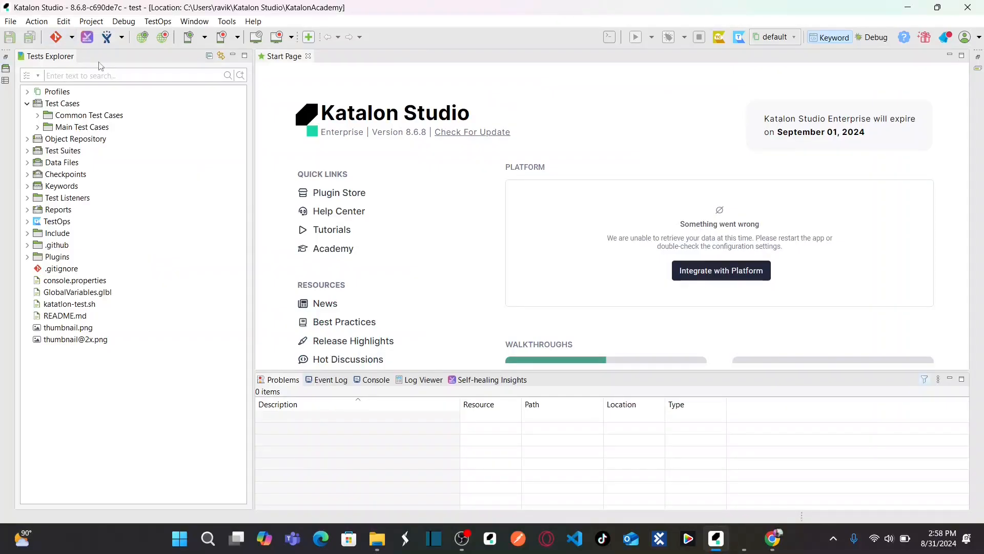
left_click(187, 23)
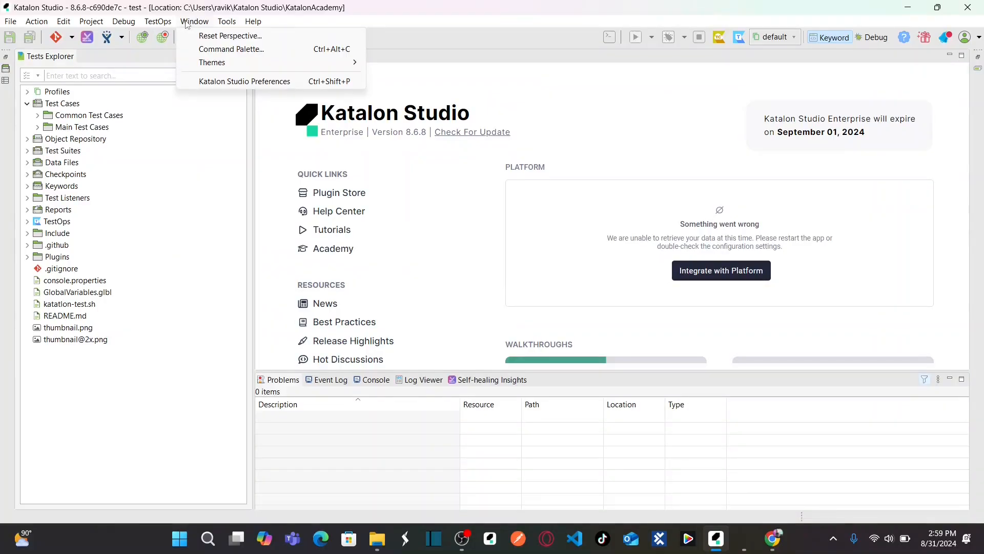
left_click(256, 82)
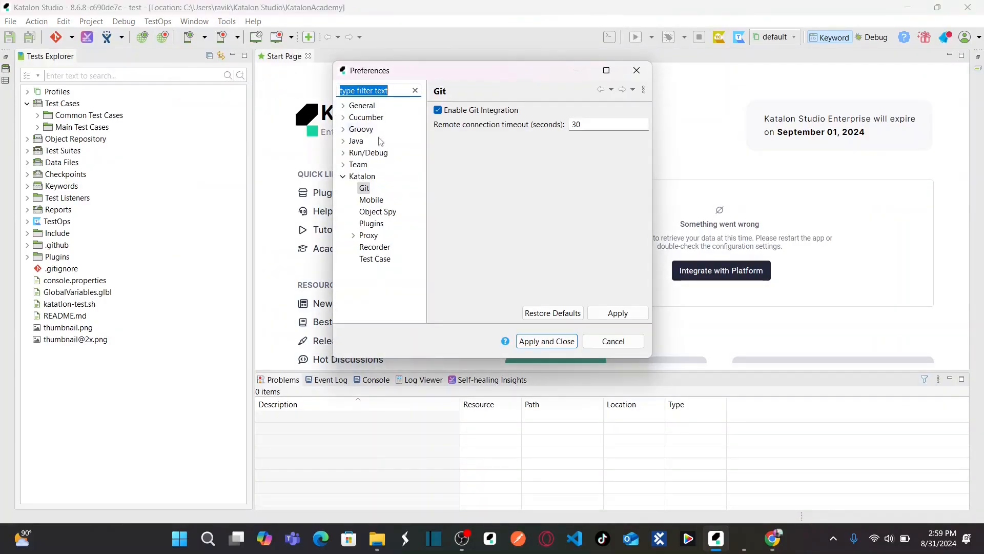
left_click(343, 165)
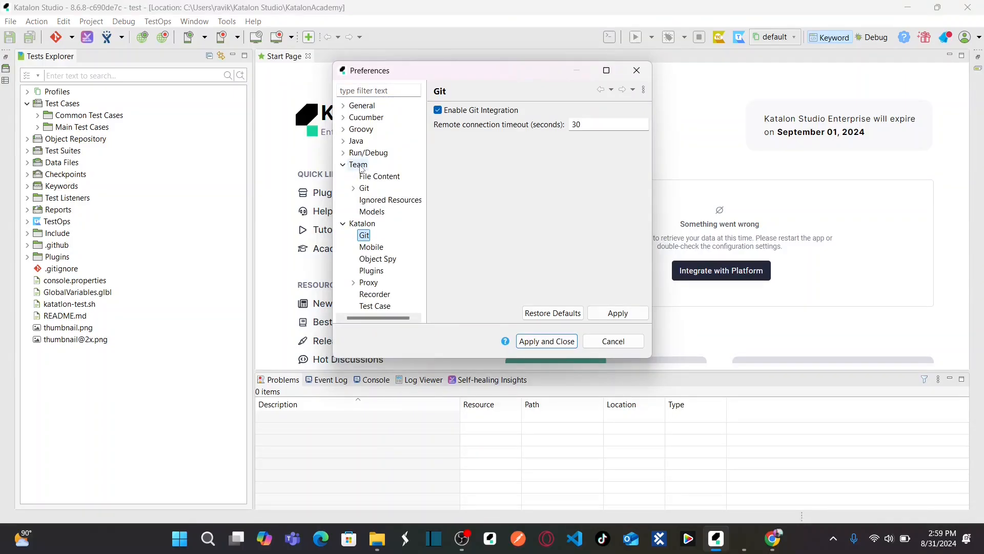
left_click(359, 165)
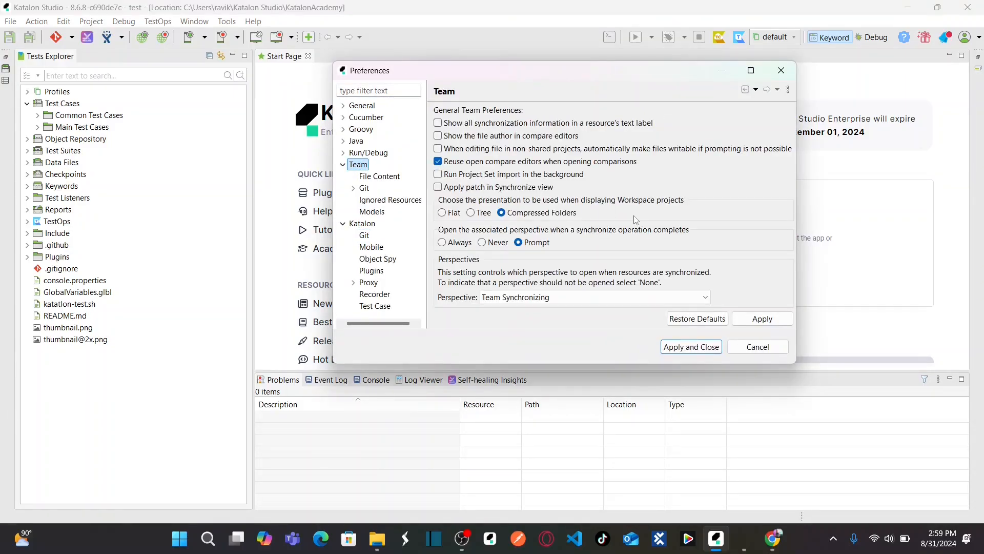
key("alt")
left_click(364, 190)
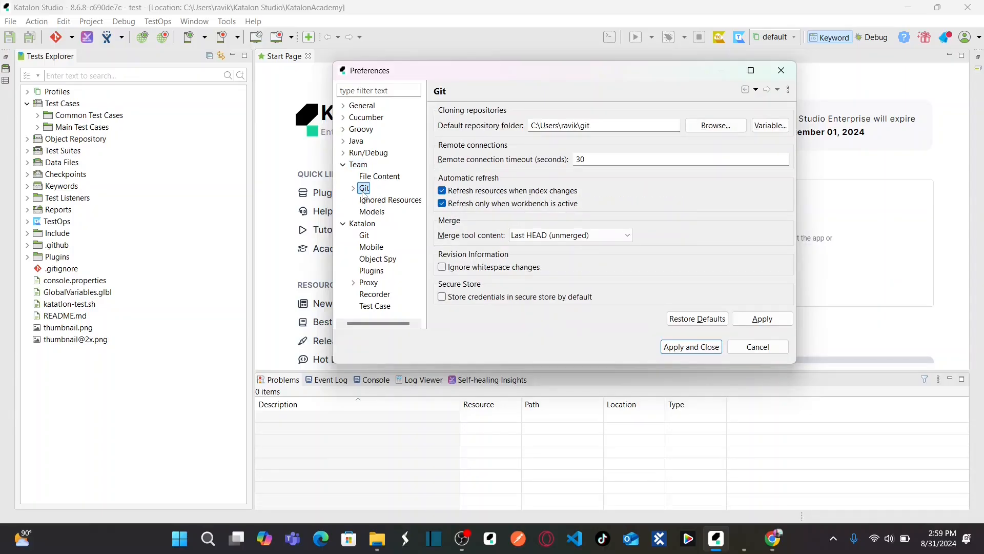
left_click(353, 187)
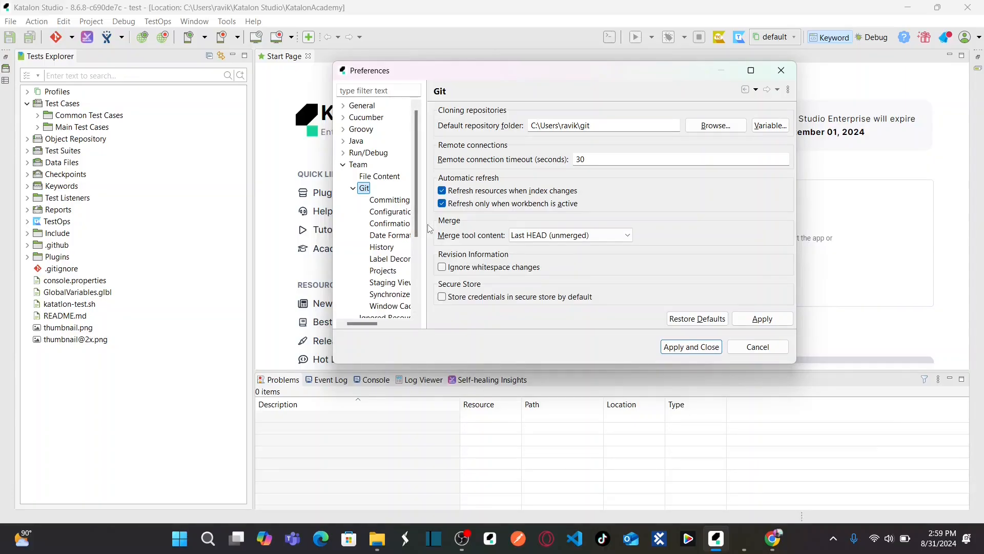
left_click_drag(429, 229, 491, 229)
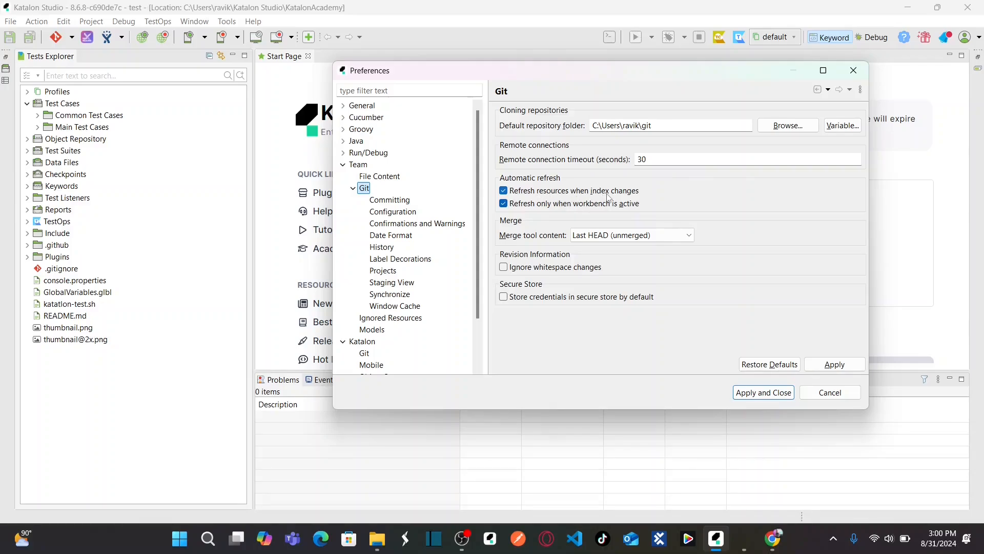
left_click(401, 205)
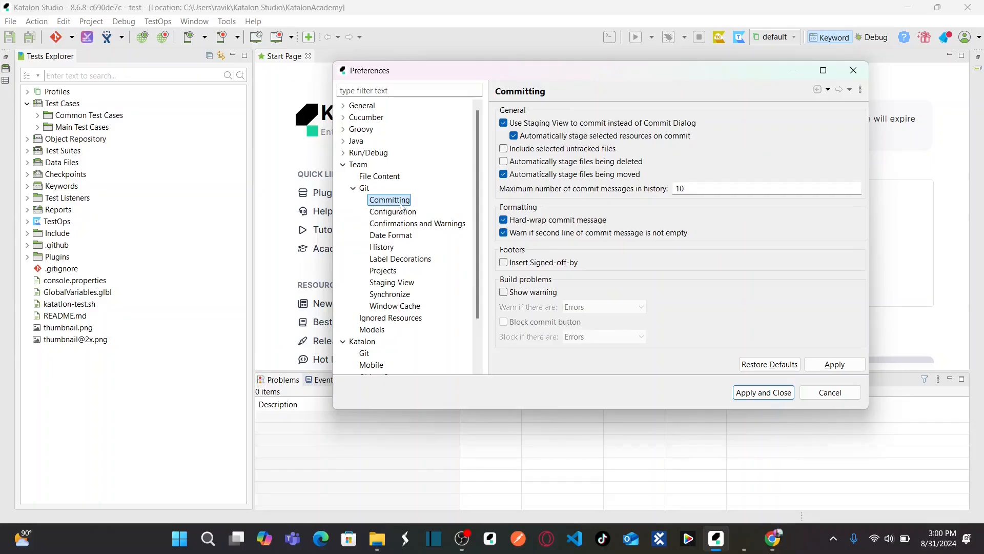
left_click(394, 212)
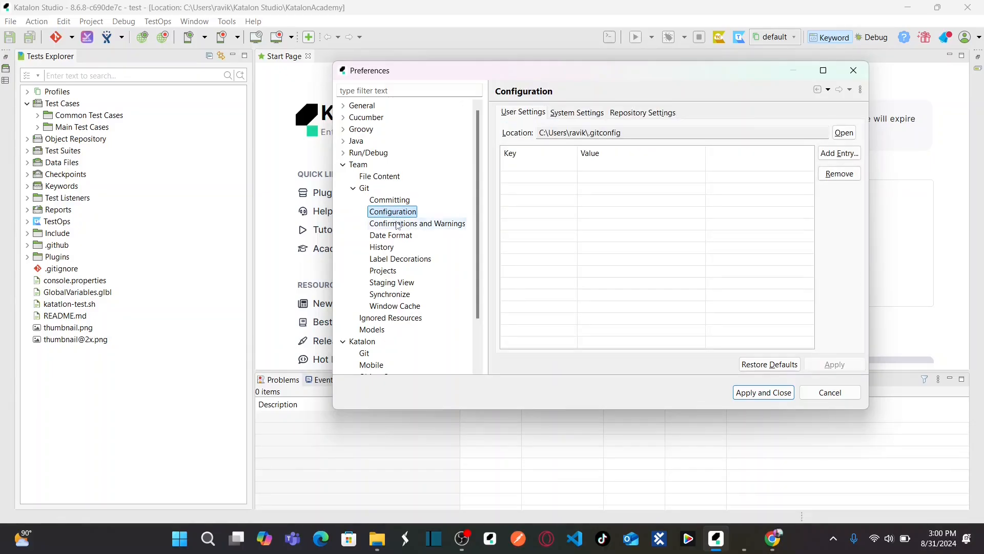
left_click(387, 248)
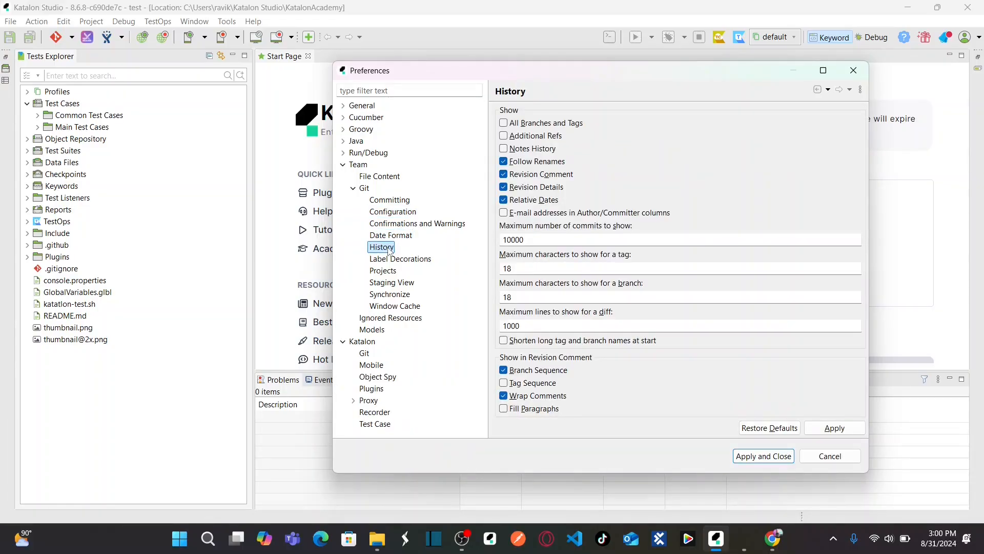
left_click(391, 273)
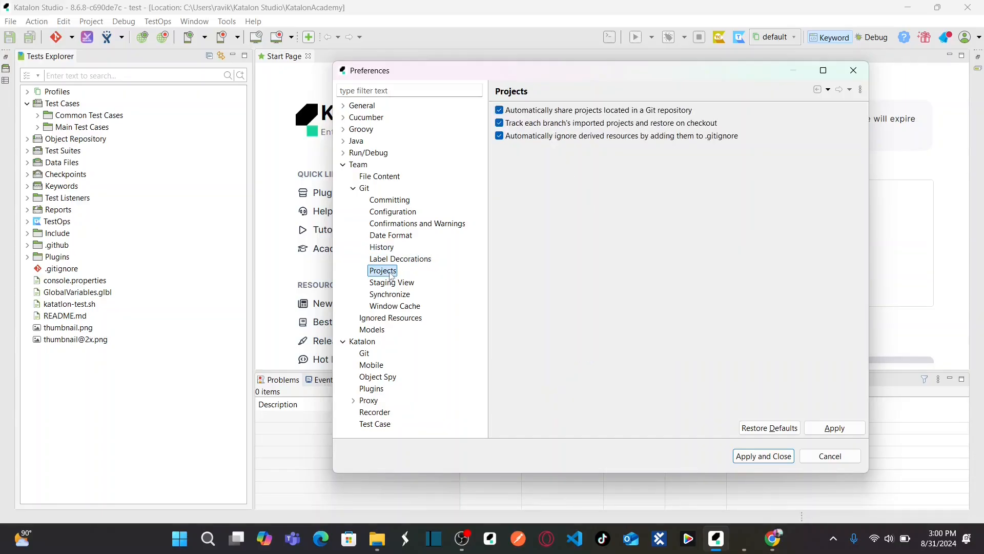
left_click(400, 295)
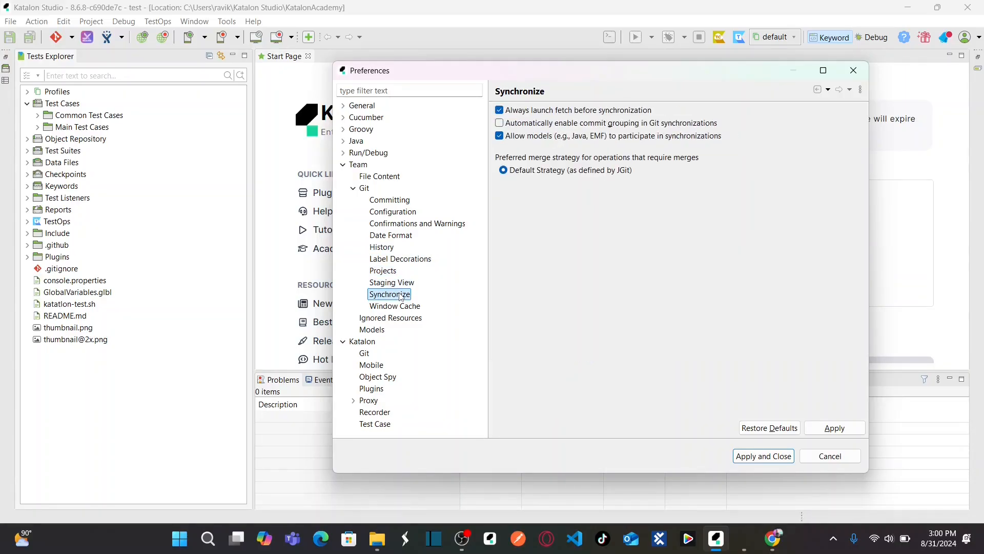
left_click(407, 283)
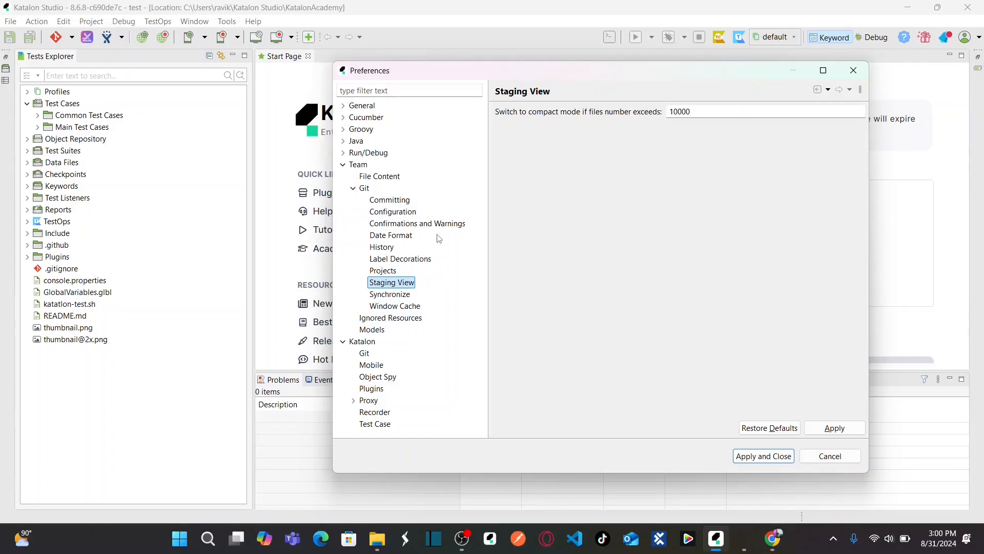
left_click(407, 212)
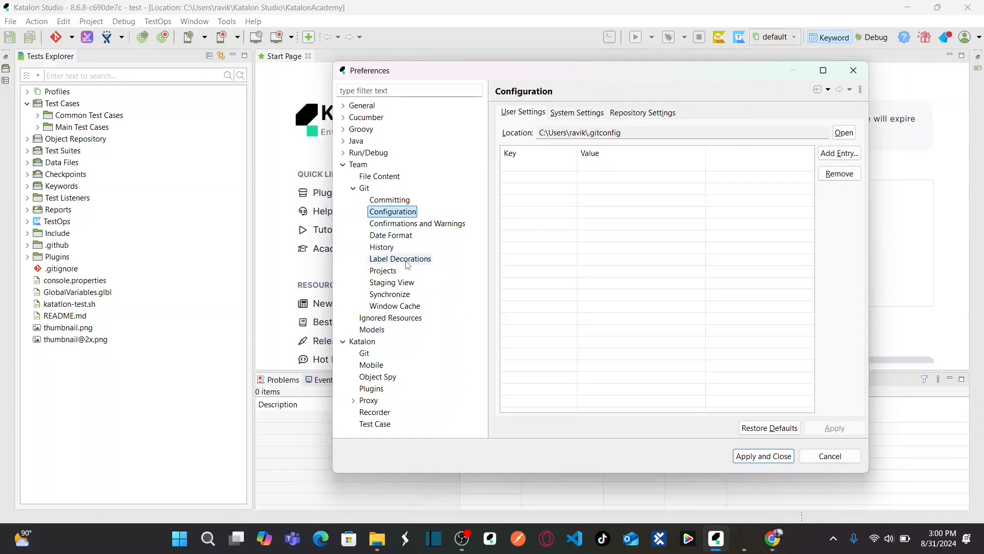
left_click(830, 457)
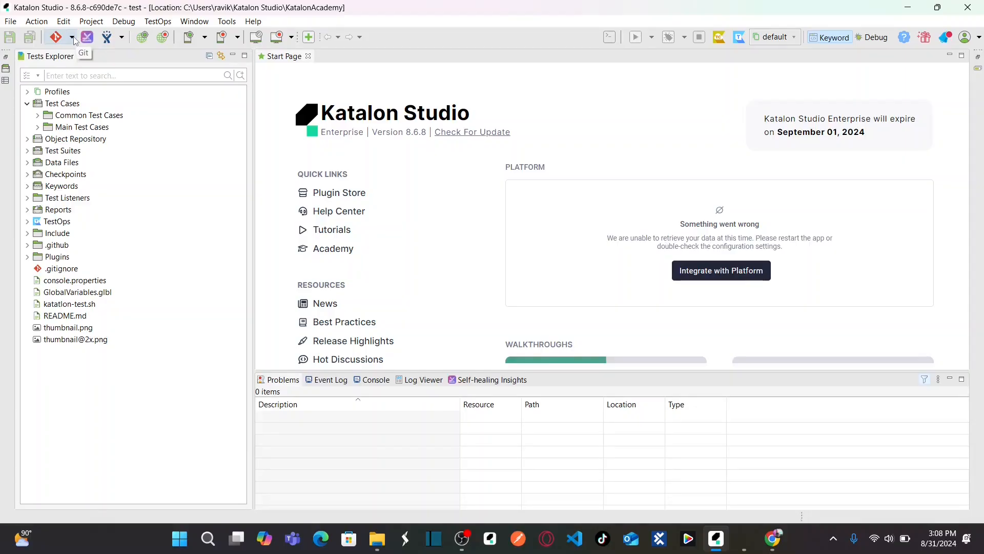
Start Clone Project from the Git toolbar menu, then bring up the GitHub dashboard in Chrome
left_click(72, 37)
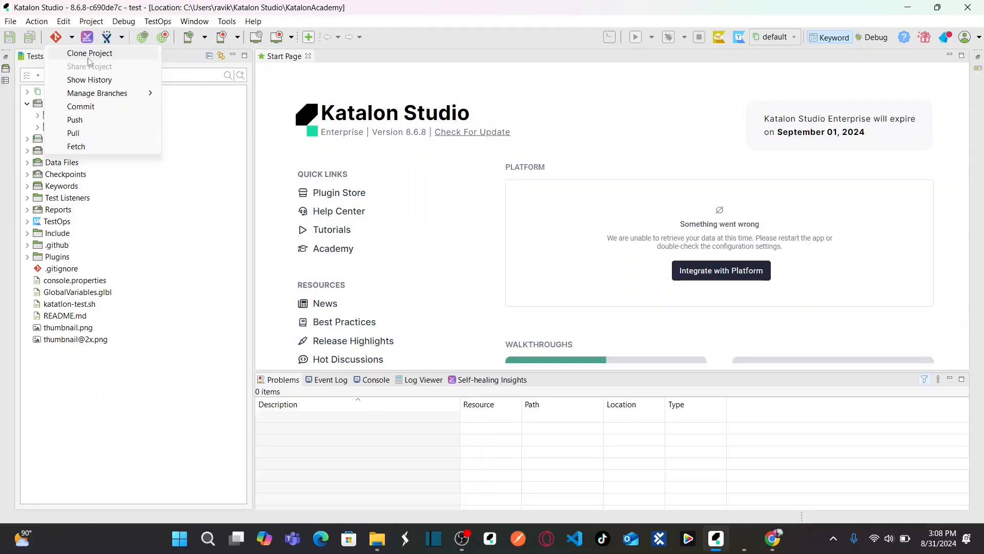
left_click(116, 57)
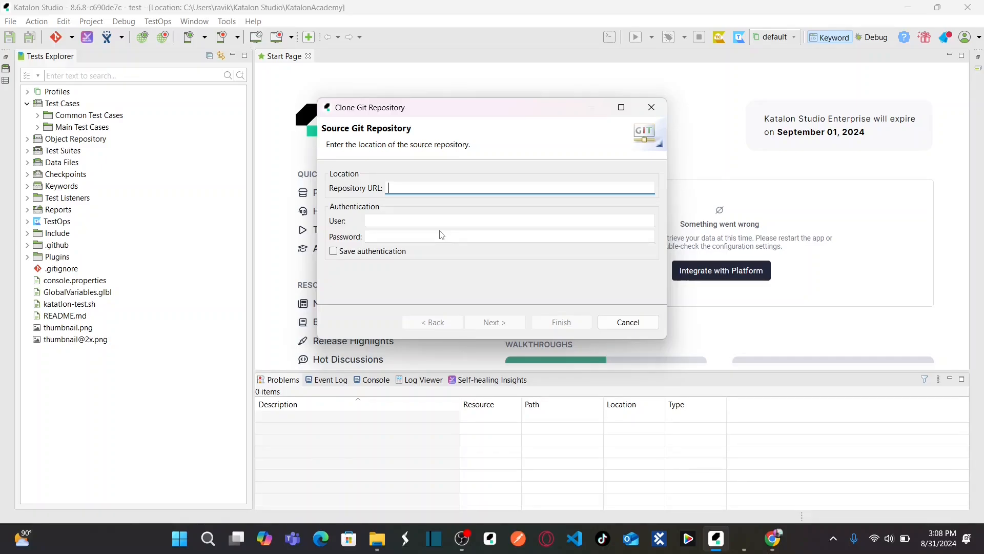
left_click(772, 538)
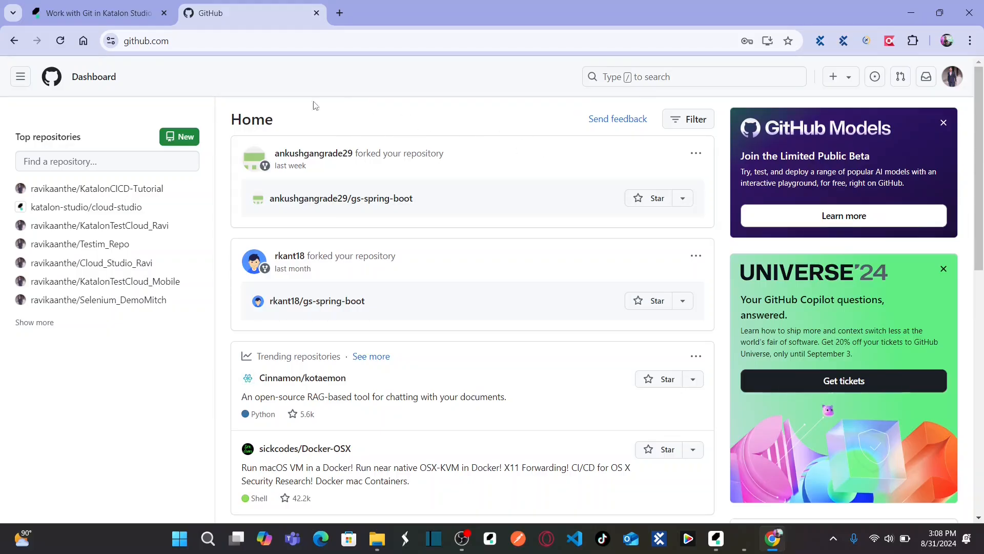
Fill in a new GitHub repository named 'GitKatalon Integration' with Public visibility
left_click(189, 141)
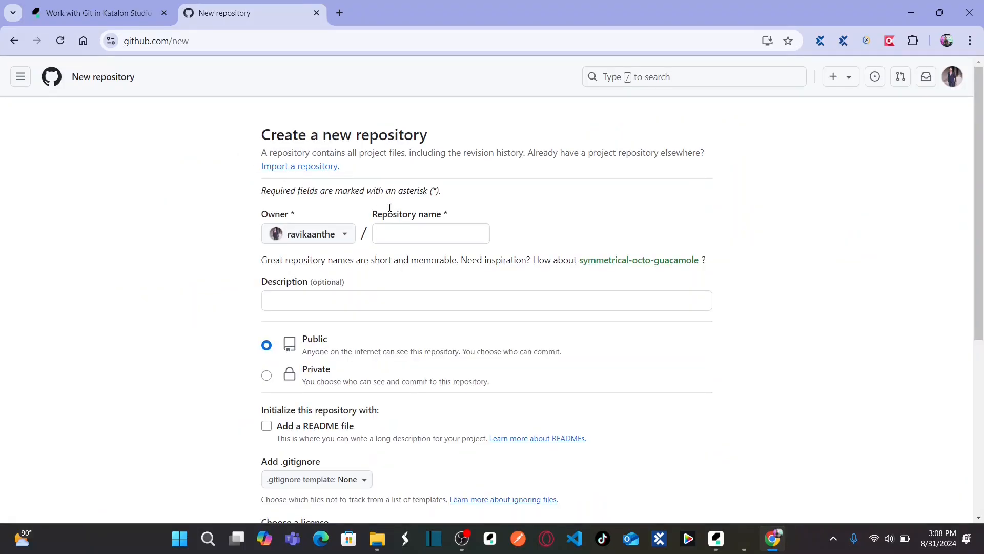
left_click(397, 226)
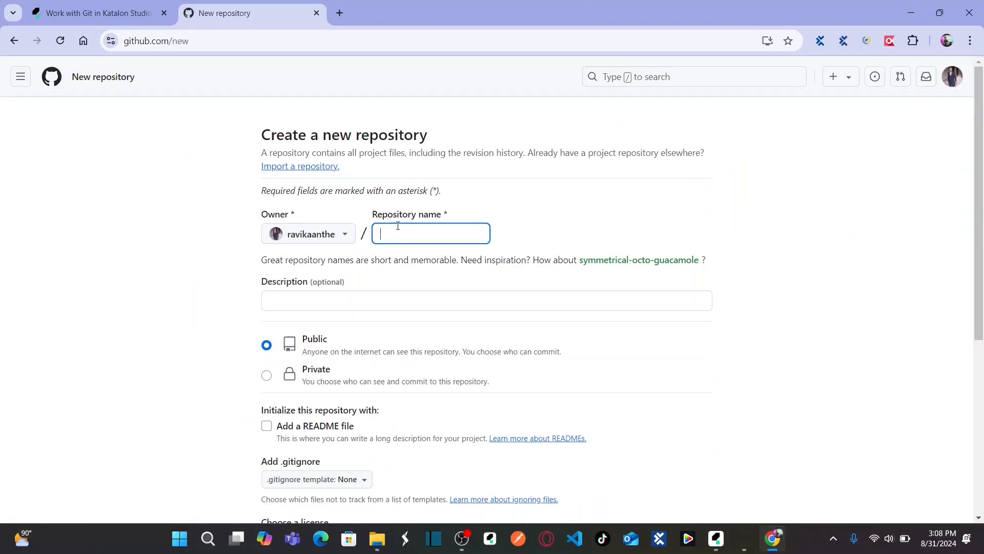
type("Gi")
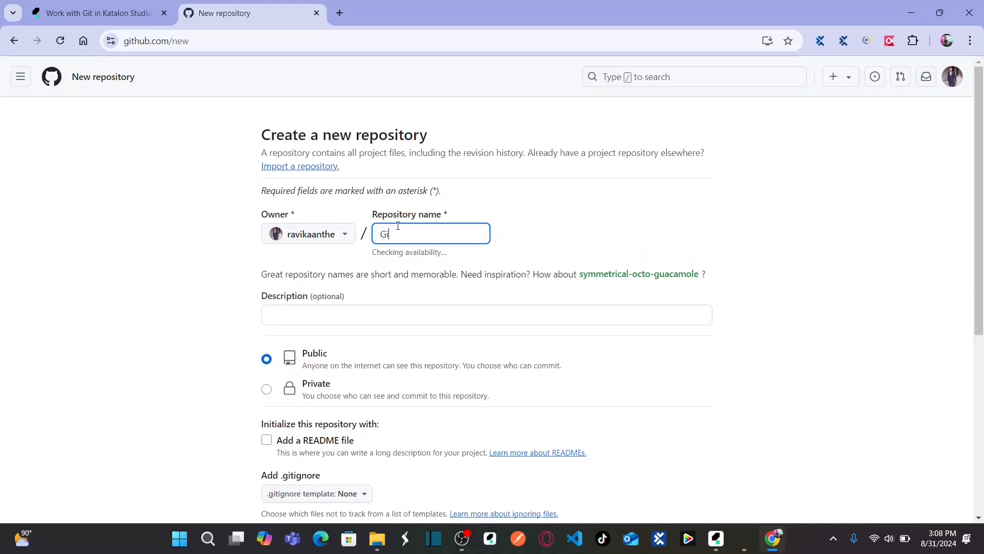
type("tKatalon Integration")
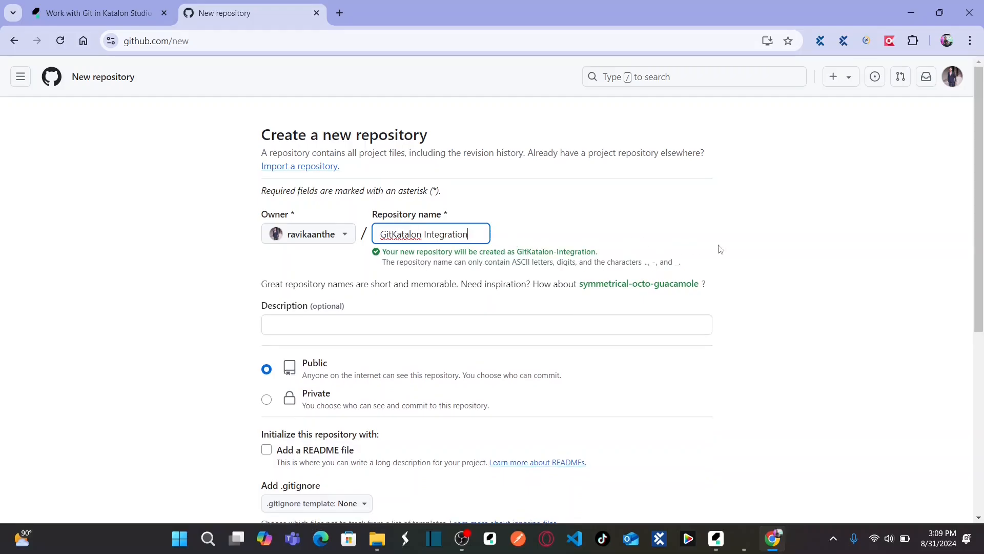
left_click(720, 249)
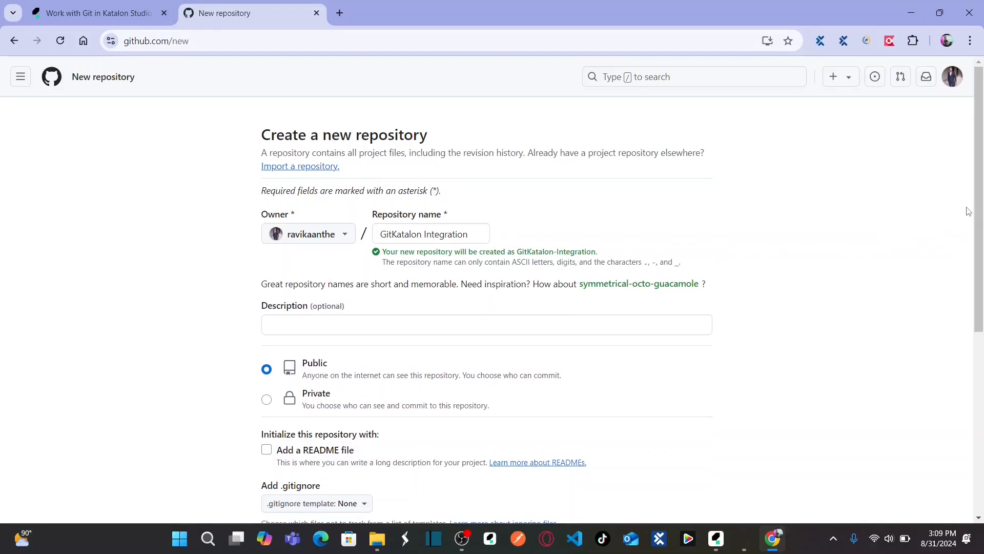
scroll(978, 211, "down", 2)
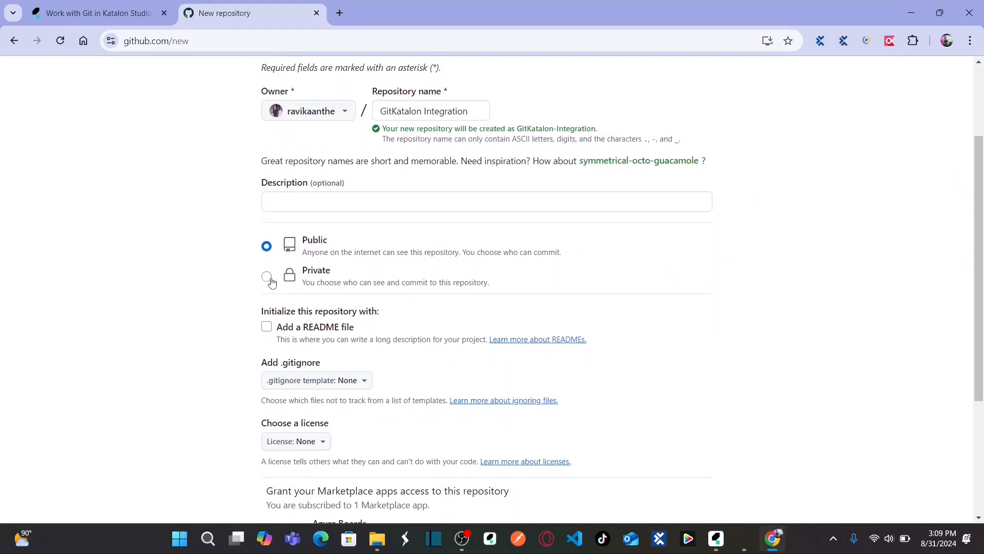
left_click(264, 279)
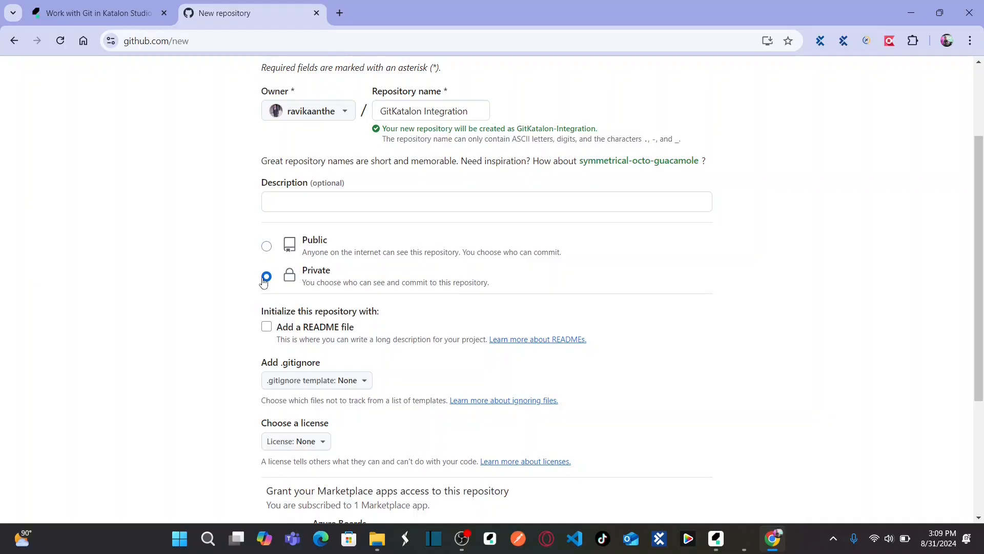
left_click(267, 247)
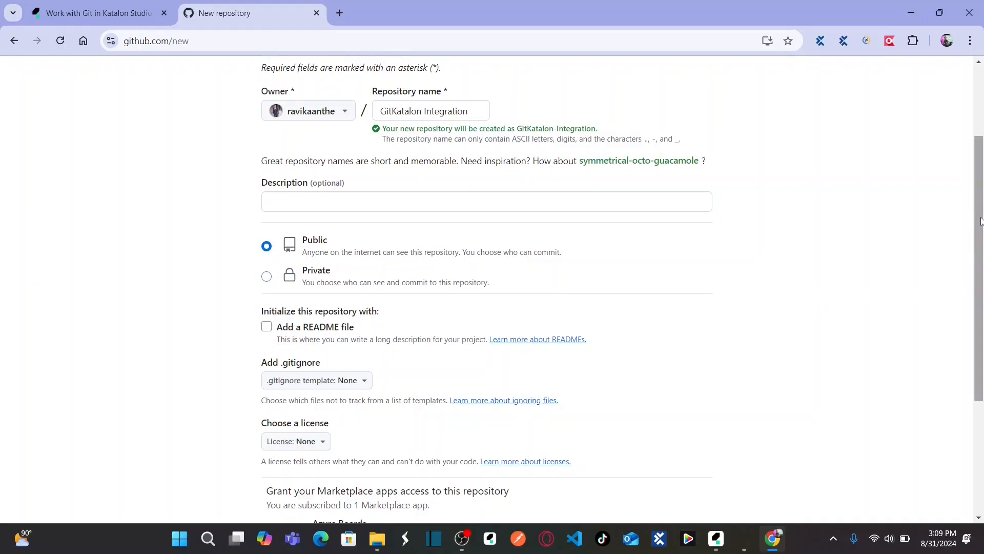
left_click_drag(981, 224, 982, 334)
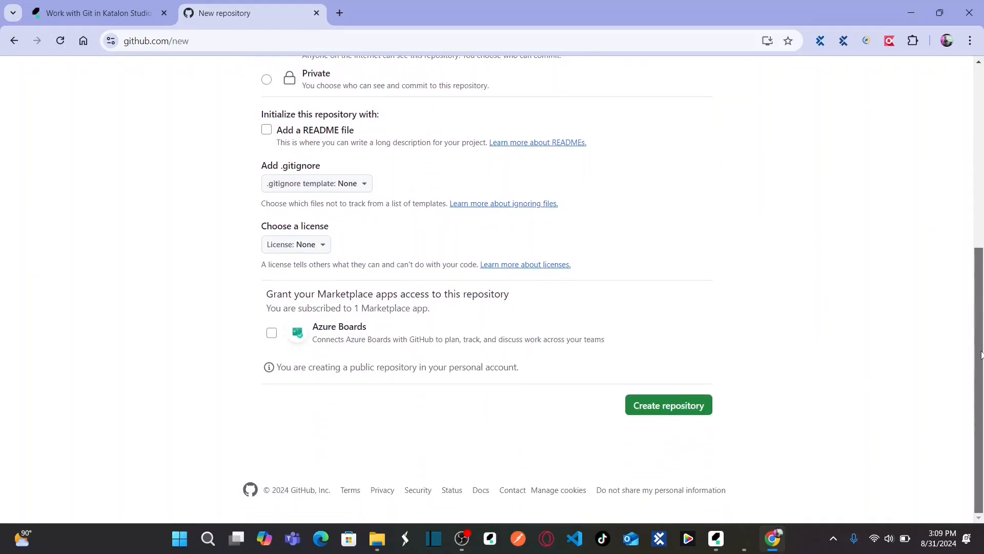
Create the GitKatalon-Integration repository and paste its HTTPS clone URL into Katalon's Repository URL
left_click(687, 408)
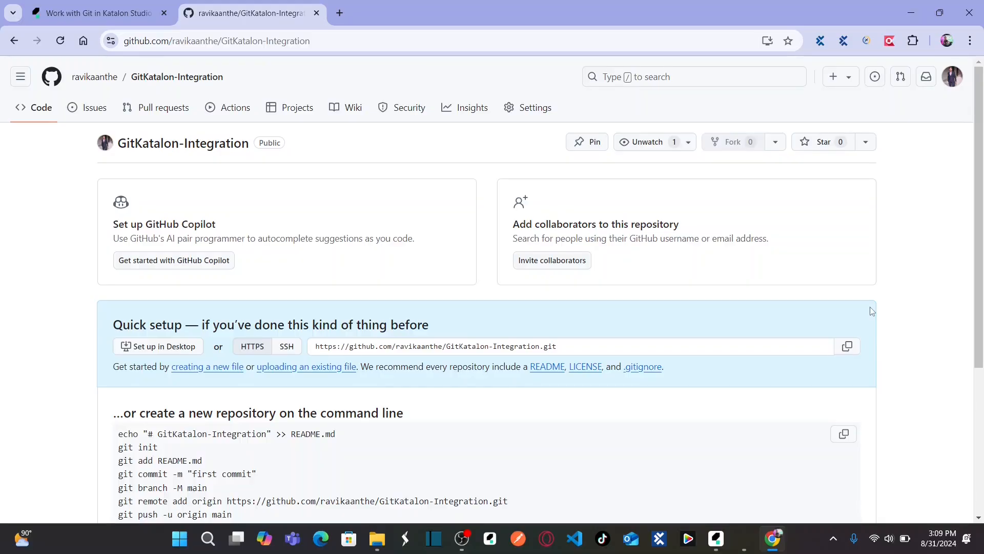
key("alt+Tab")
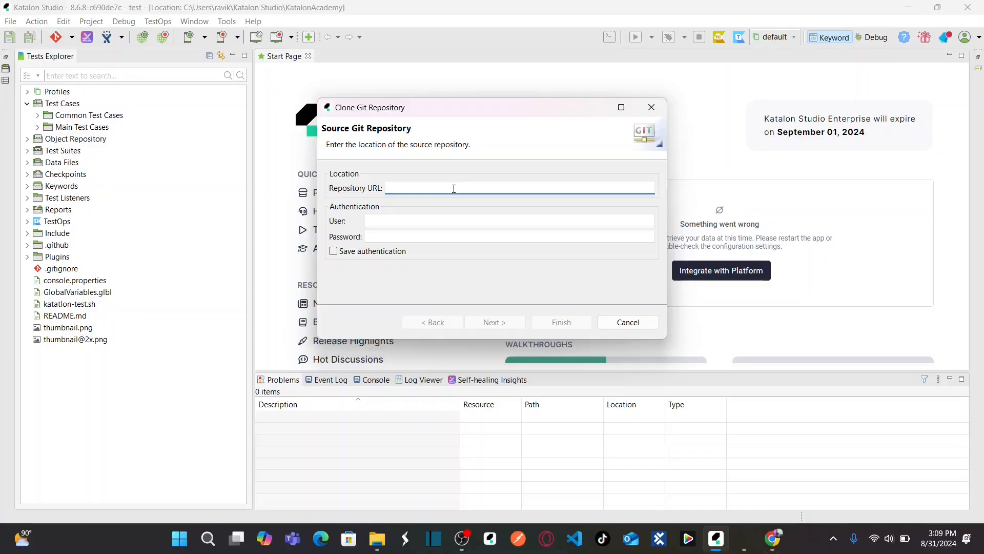
key("alt+Tab")
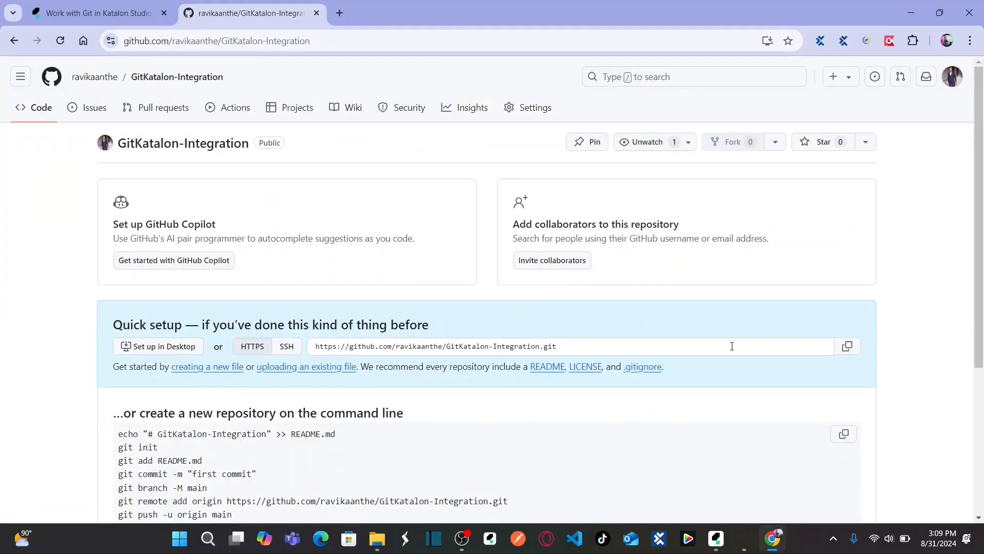
key("alt+Tab")
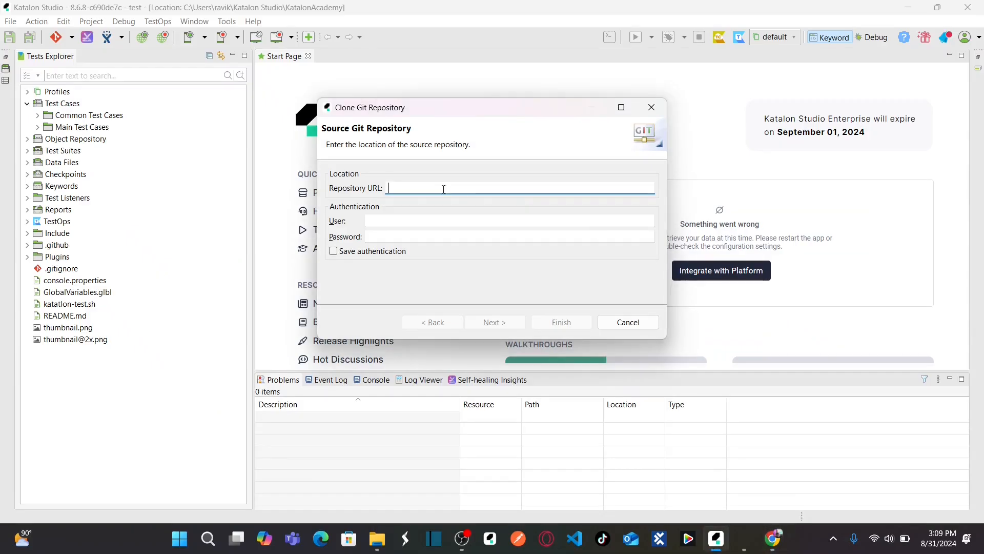
key("alt+Tab")
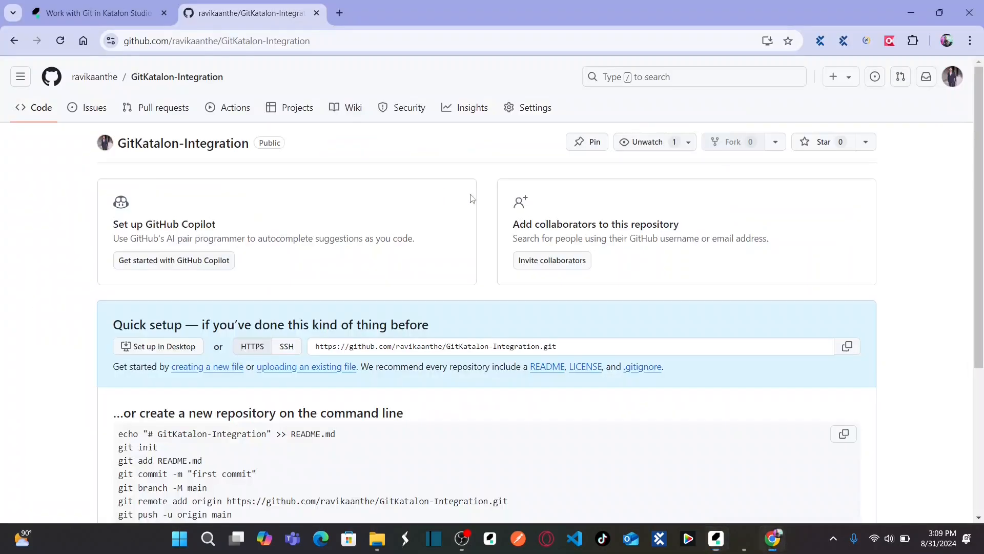
left_click(847, 348)
key("alt+Tab")
key("ctrl+v")
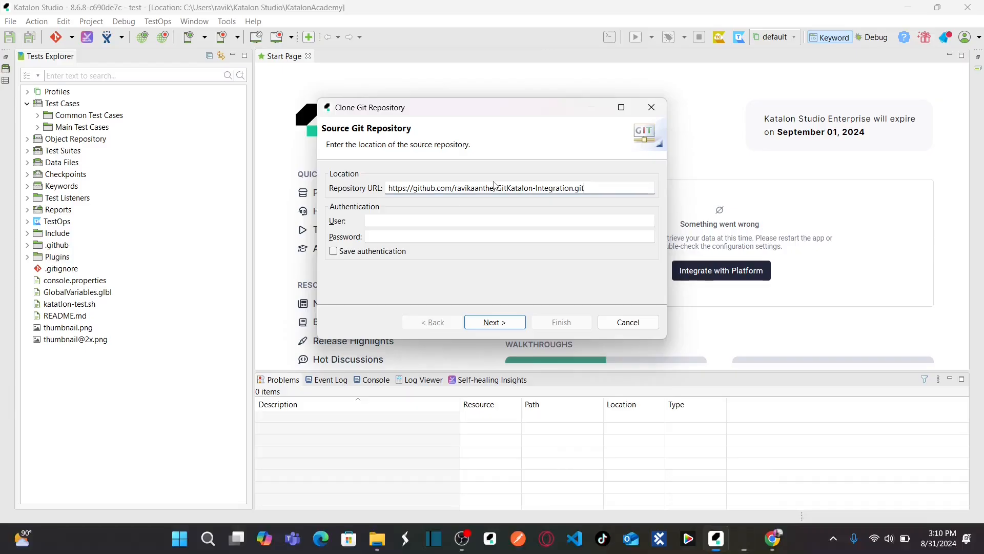
Enter the GitHub username in the clone dialog's User field, leaving Password for later
left_click(455, 220)
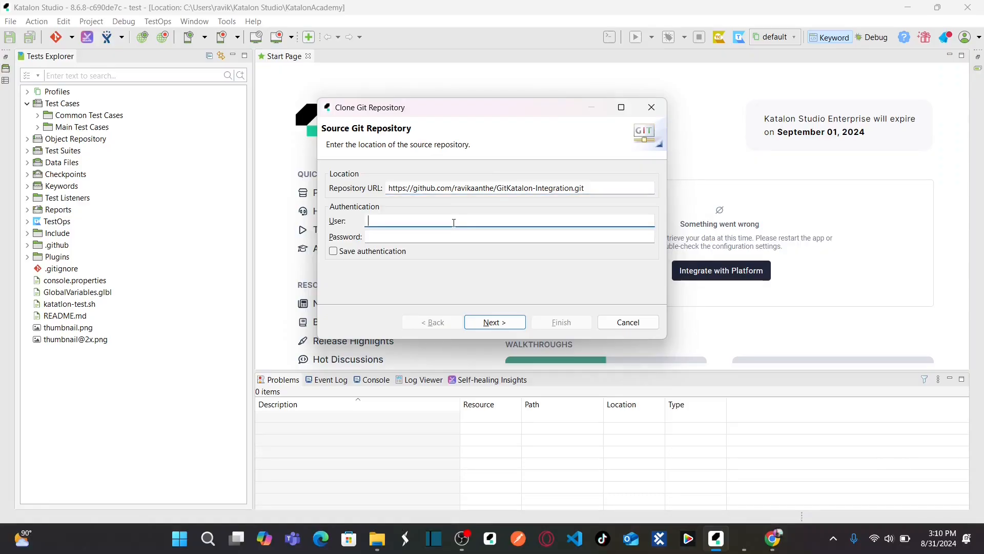
type("ravikaanthe")
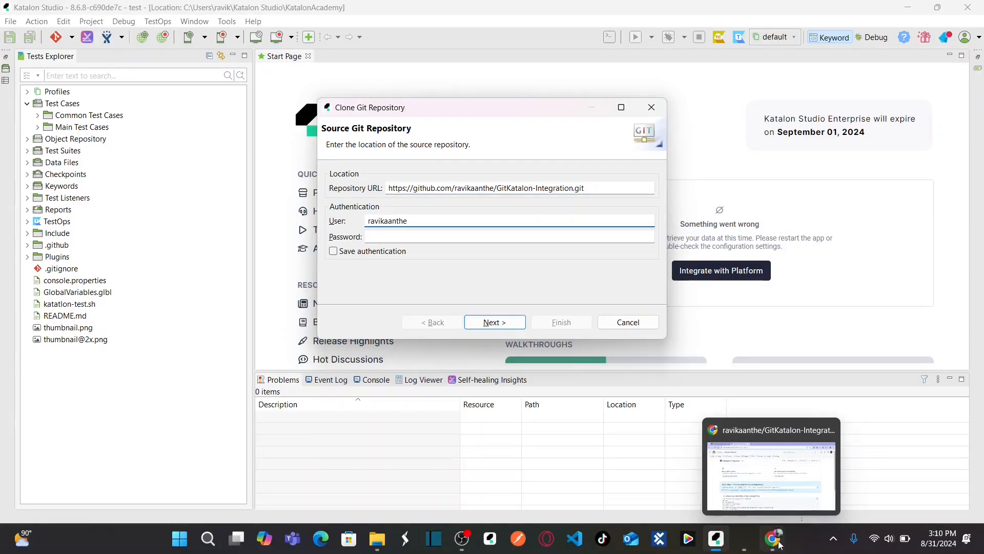
left_click(767, 485)
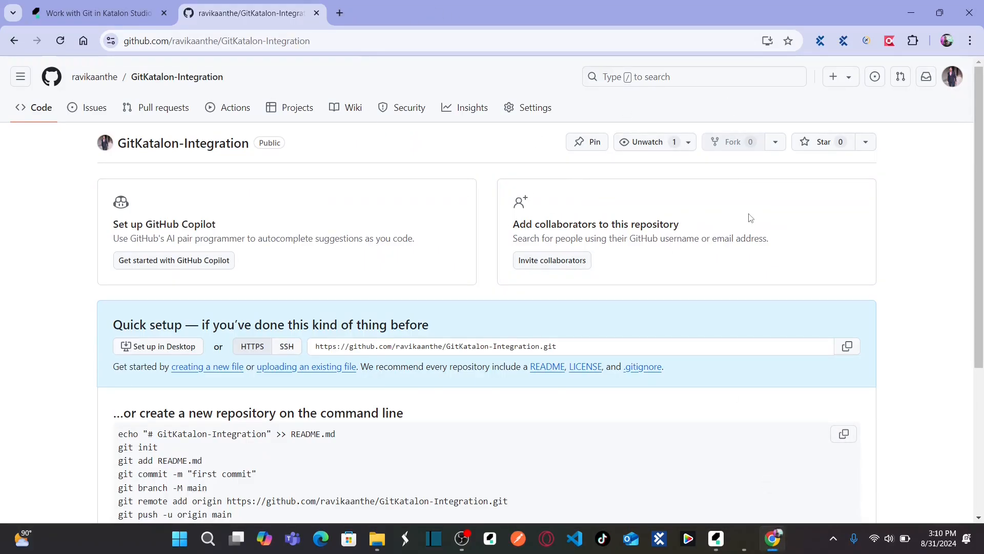
key("alt+Tab")
left_click(557, 236)
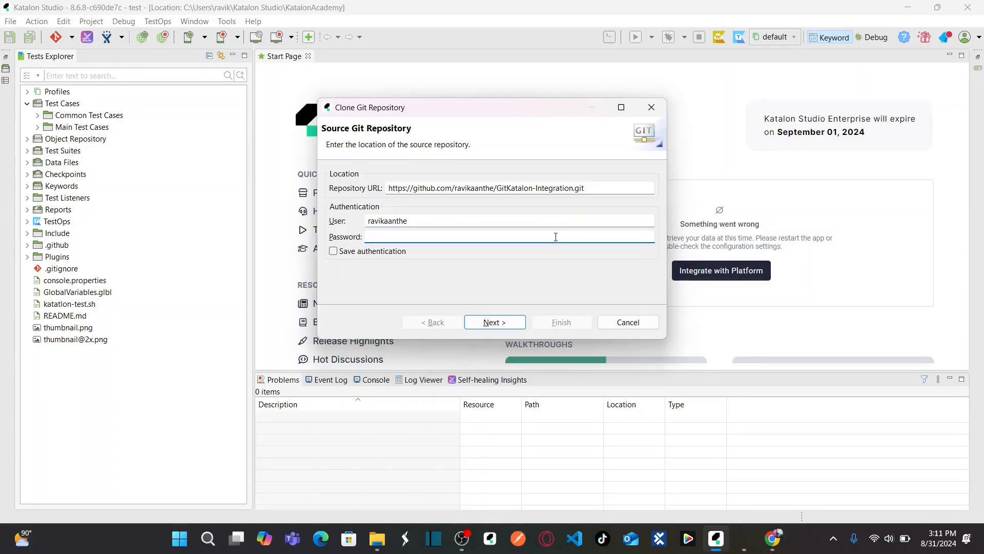
key("alt+Tab")
key("alt+Tab")
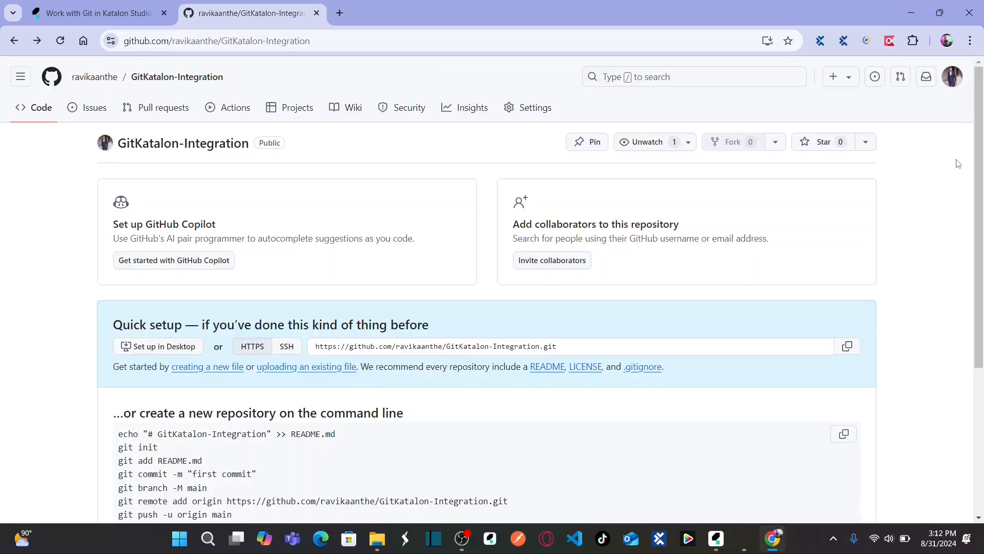
Go from the GitHub account menu through Settings and Developer settings to Tokens (classic)
left_click(954, 82)
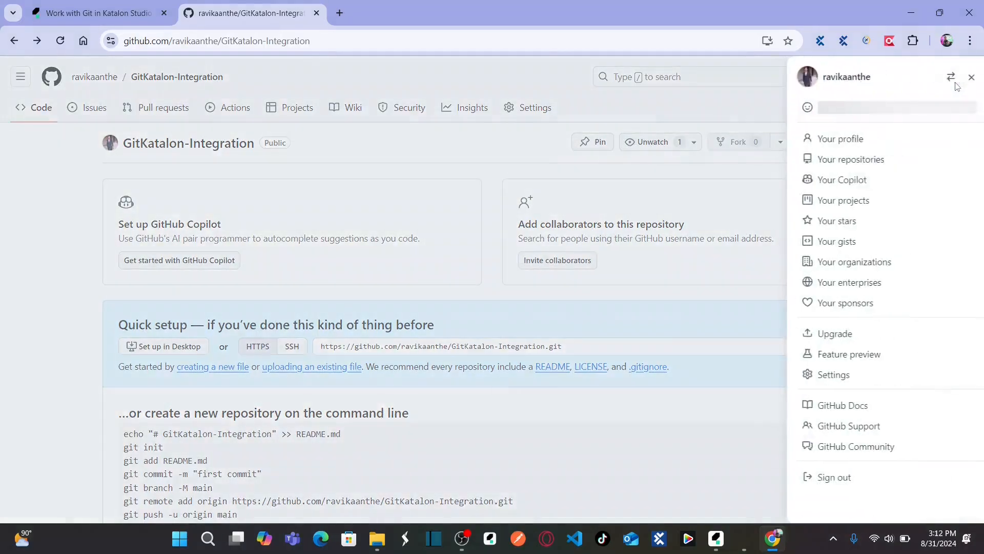
left_click(845, 375)
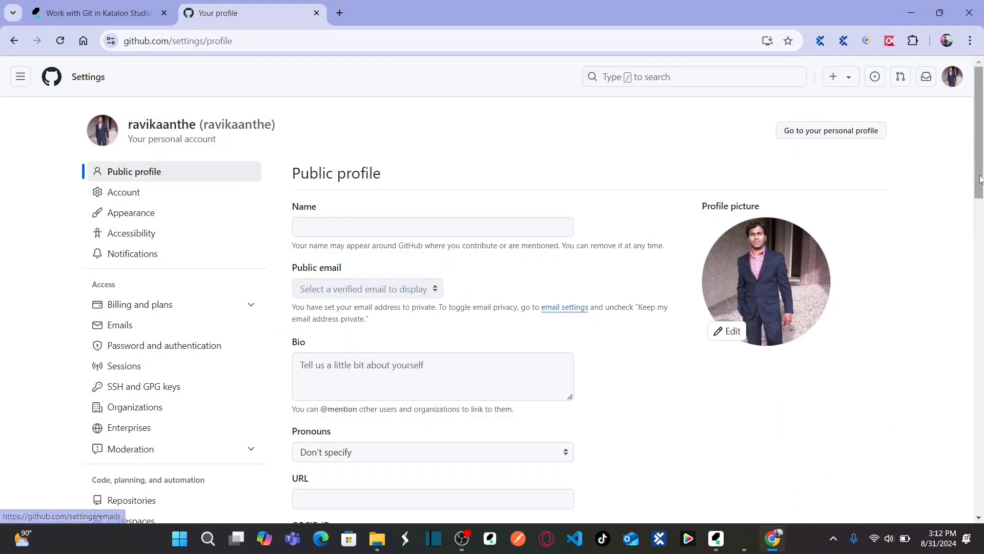
left_click_drag(982, 180, 983, 304)
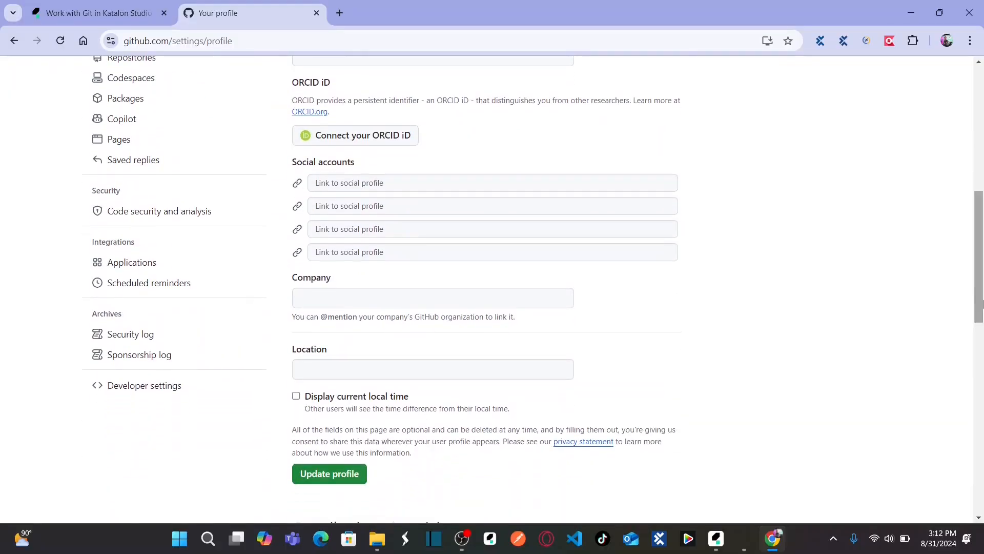
left_click(172, 391)
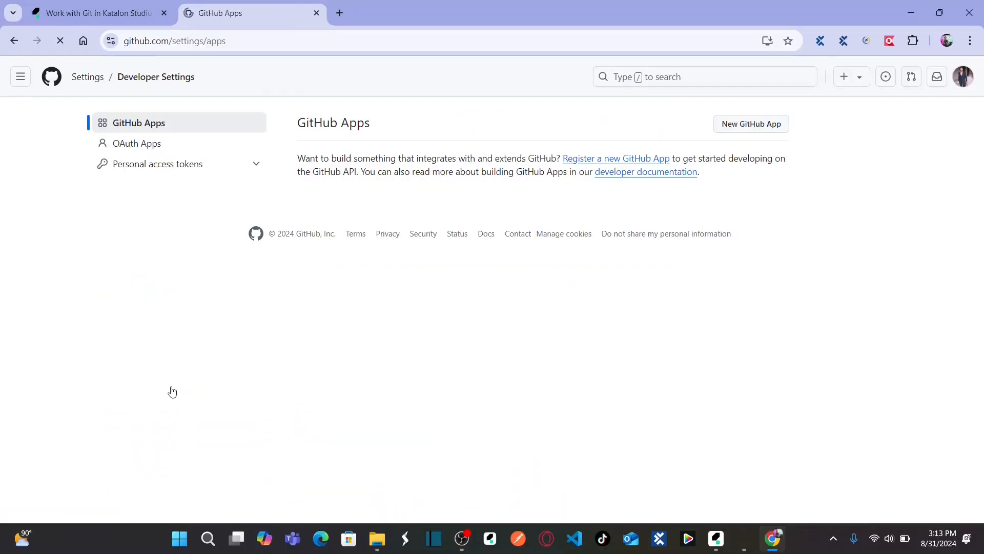
left_click(208, 170)
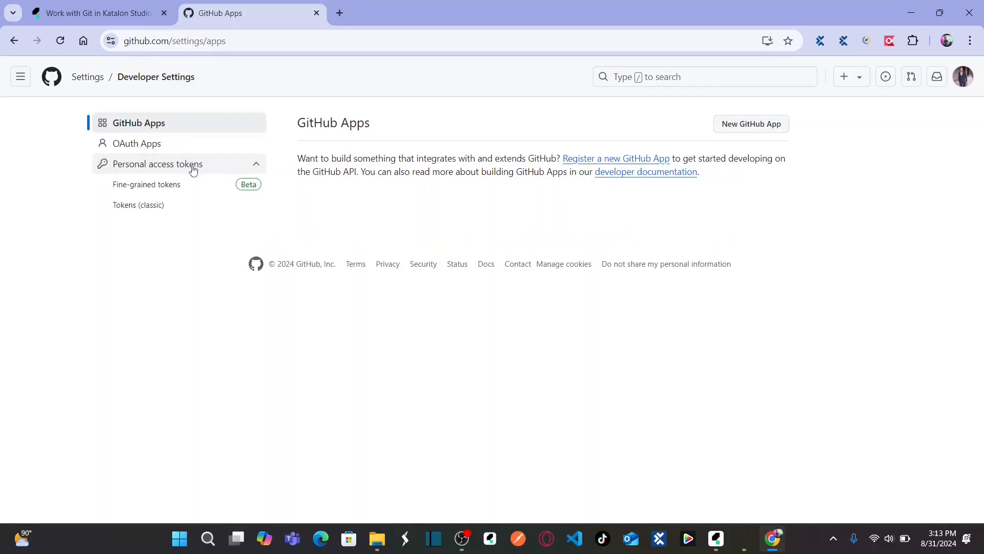
left_click(158, 208)
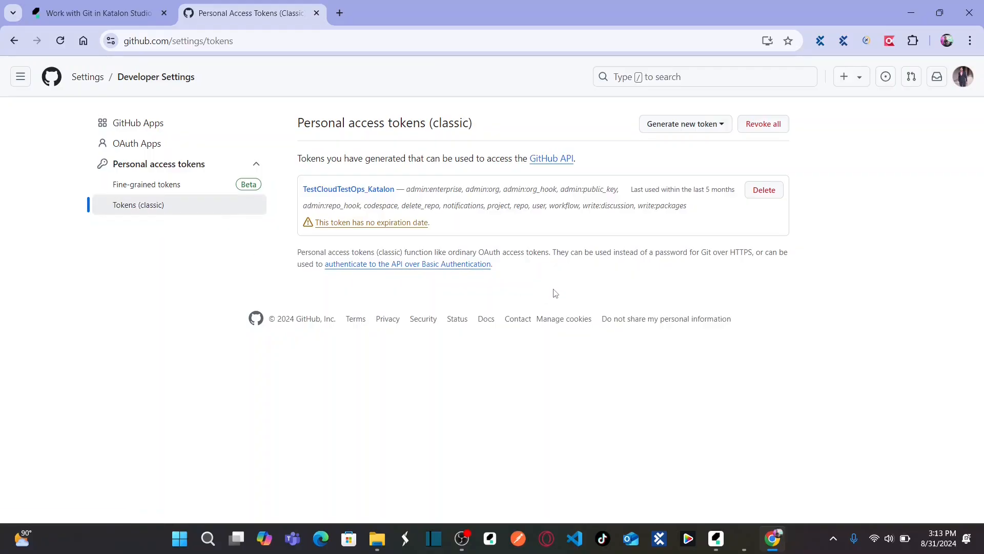
Generate a classic token noted 'KatalonStudio' with repo, workflow and write:packages scopes
left_click(688, 132)
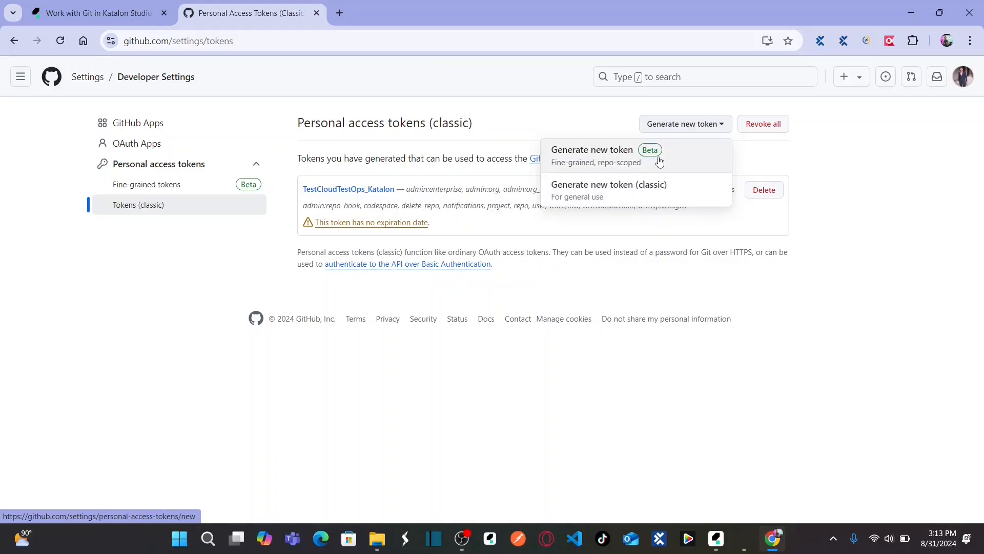
left_click(607, 194)
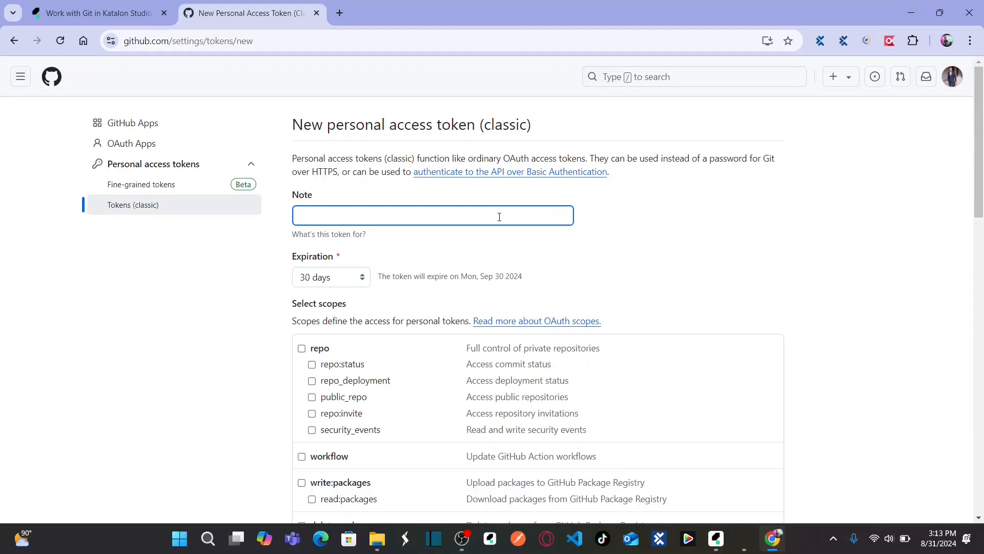
type("KatalonStudio")
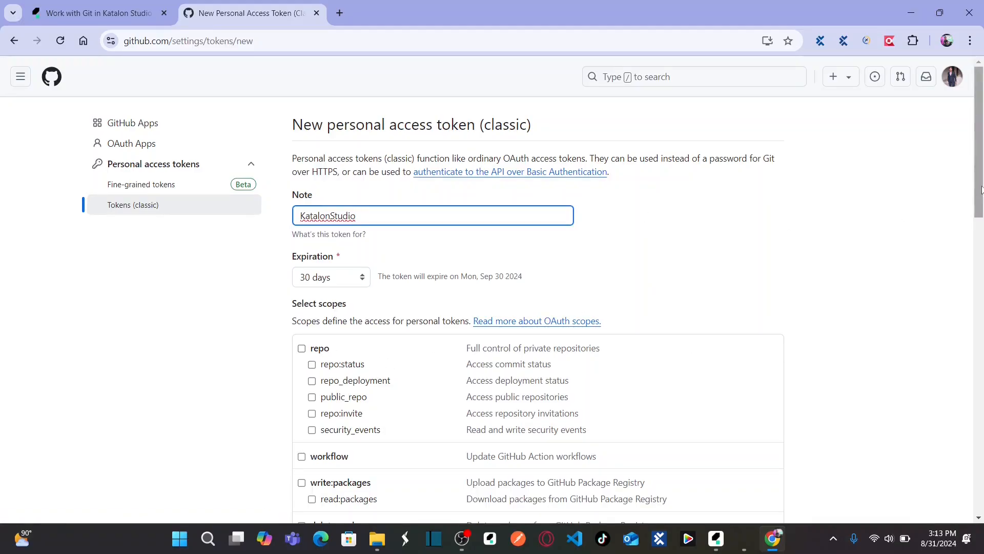
scroll(982, 232, "down", 2)
scroll(981, 224, "down", 1)
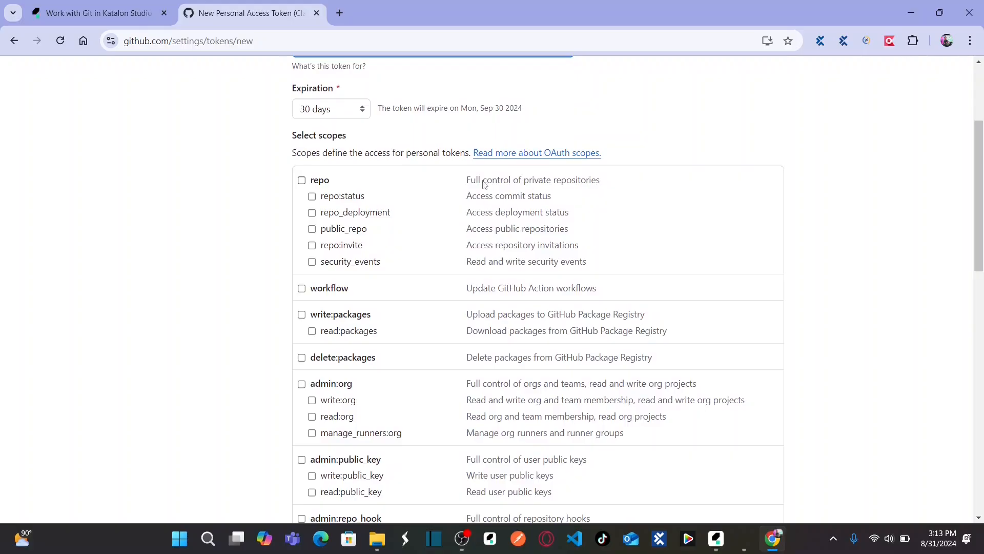
left_click(302, 181)
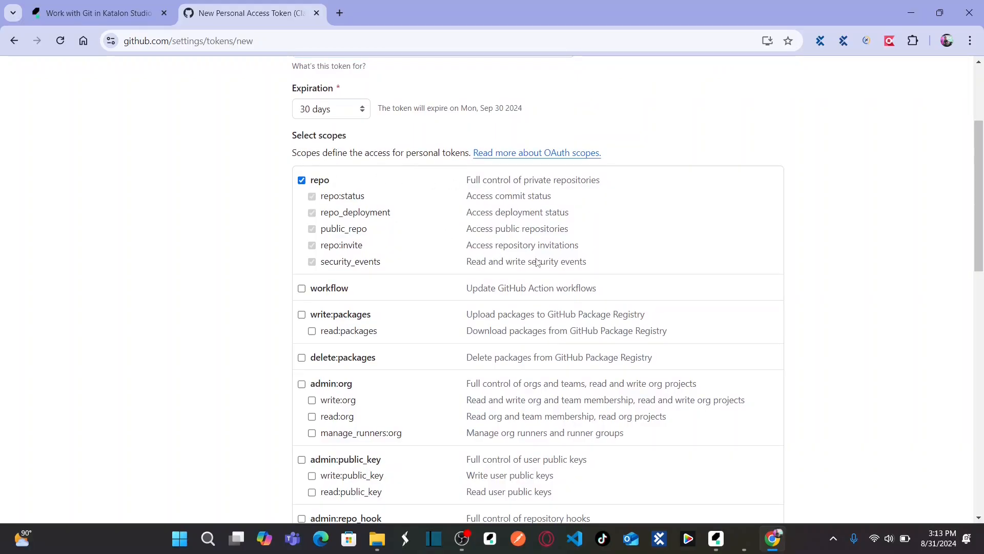
left_click(302, 289)
left_click_drag(975, 190, 980, 222)
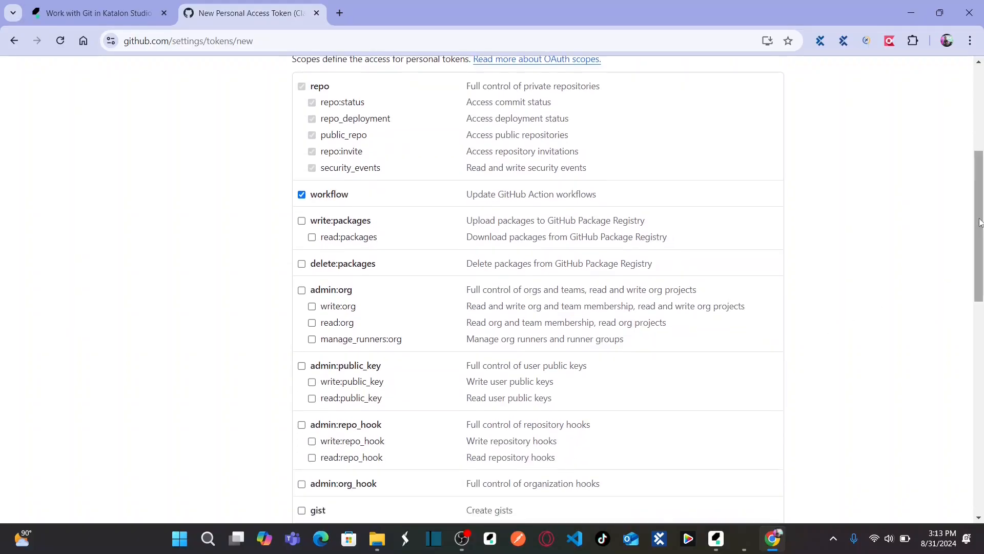
left_click(302, 221)
left_click_drag(979, 217, 983, 425)
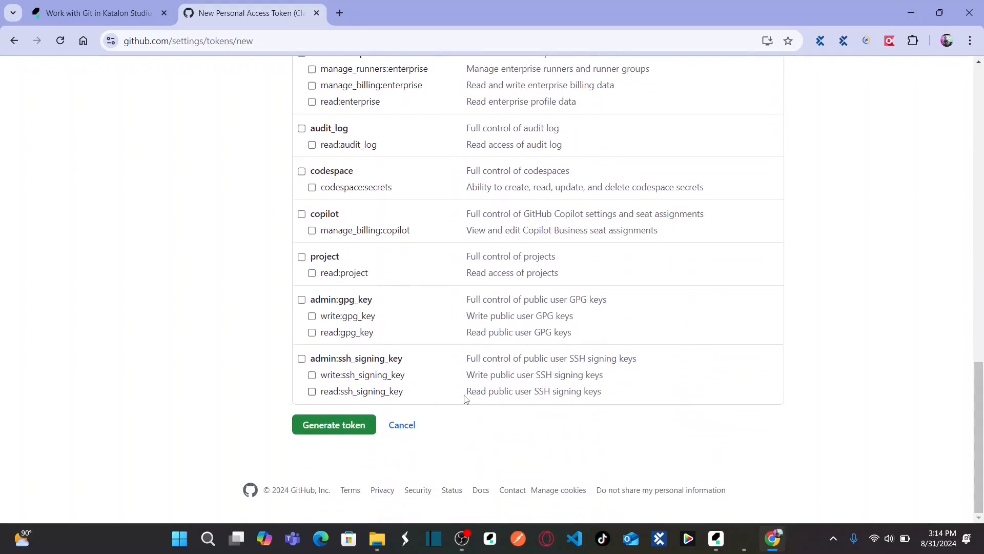
left_click(336, 425)
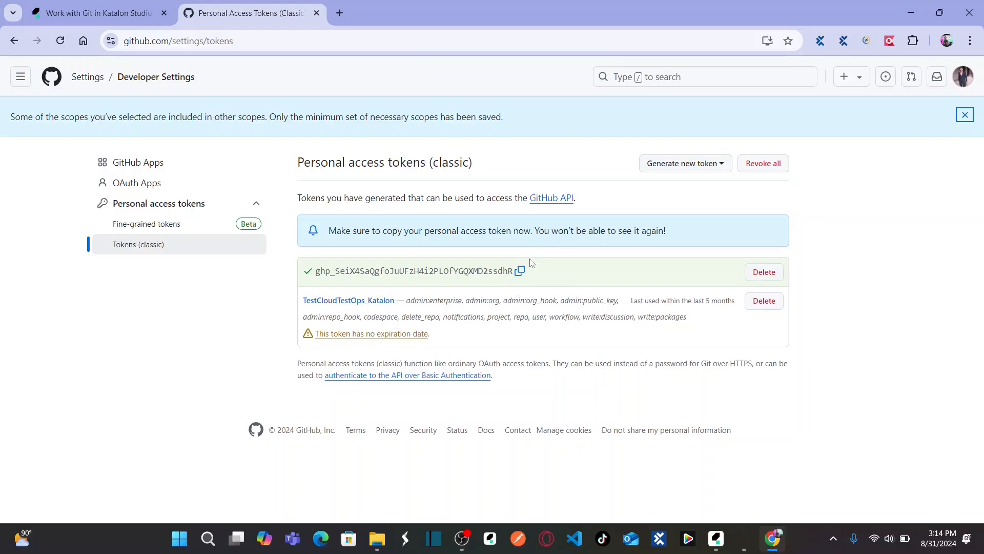
Paste the new token as the clone dialog's Password and proceed to Branch Selection
left_click(520, 272)
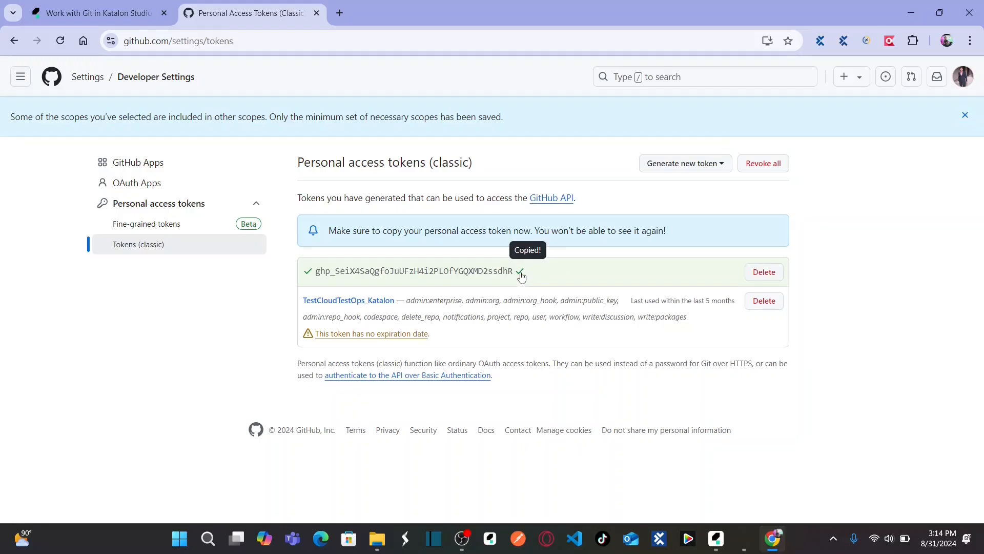
left_click(716, 547)
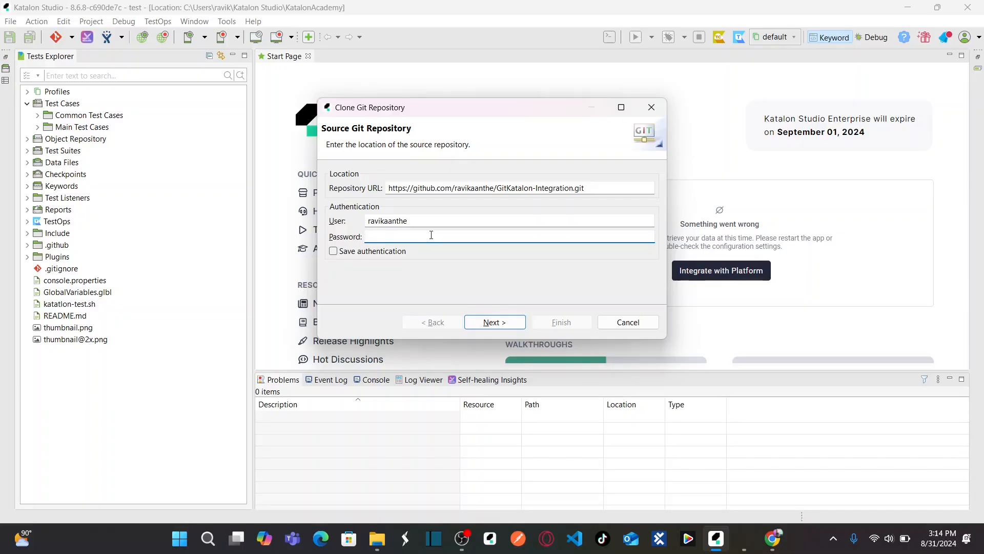
key("ctrl+v")
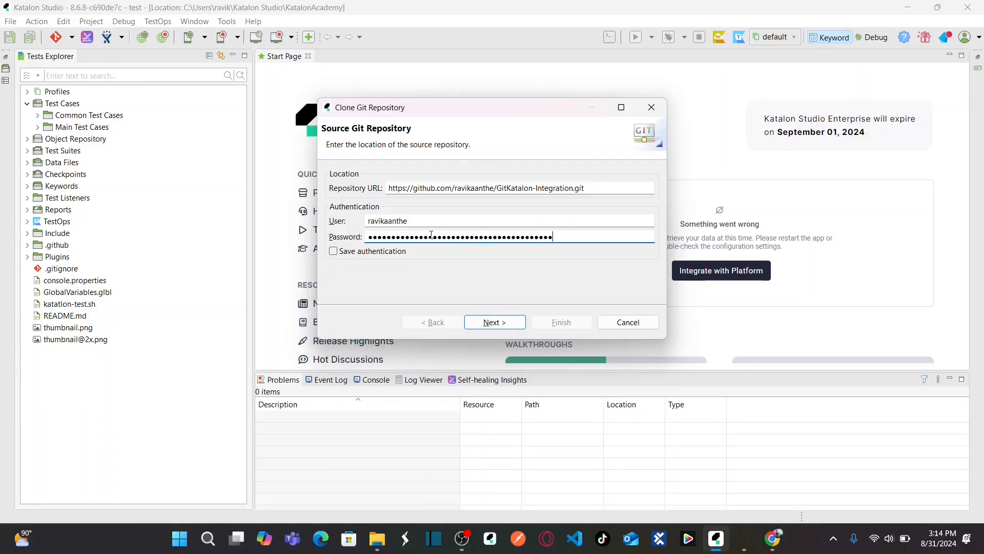
left_click(499, 323)
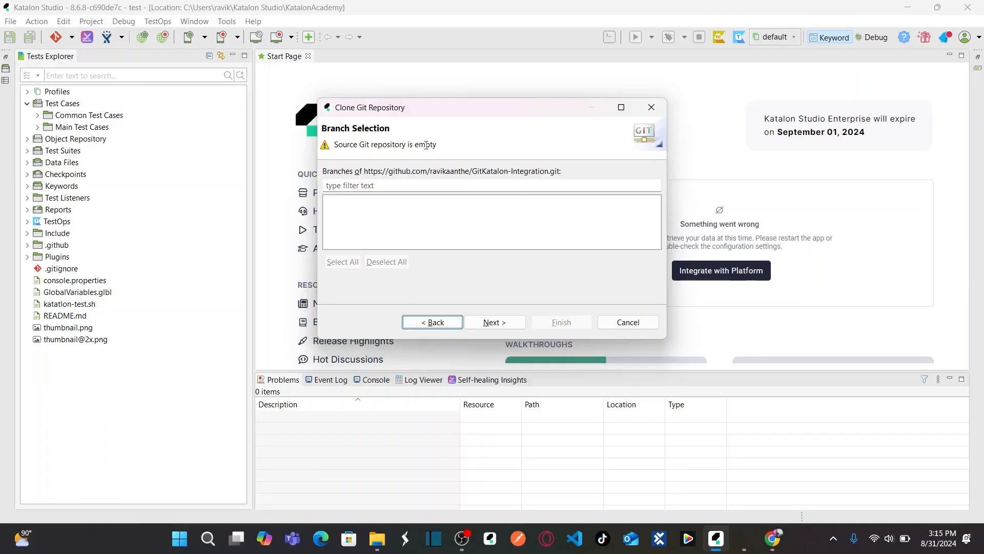
Continue to Local Destination, check the directory path, and finish cloning GitKatalon-Integration
left_click(512, 321)
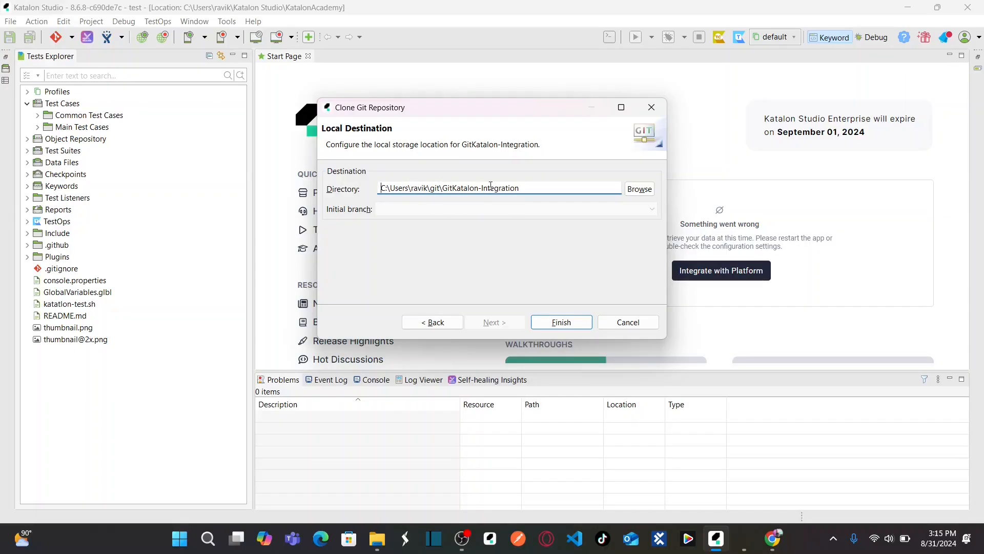
left_click(552, 187)
left_click(561, 322)
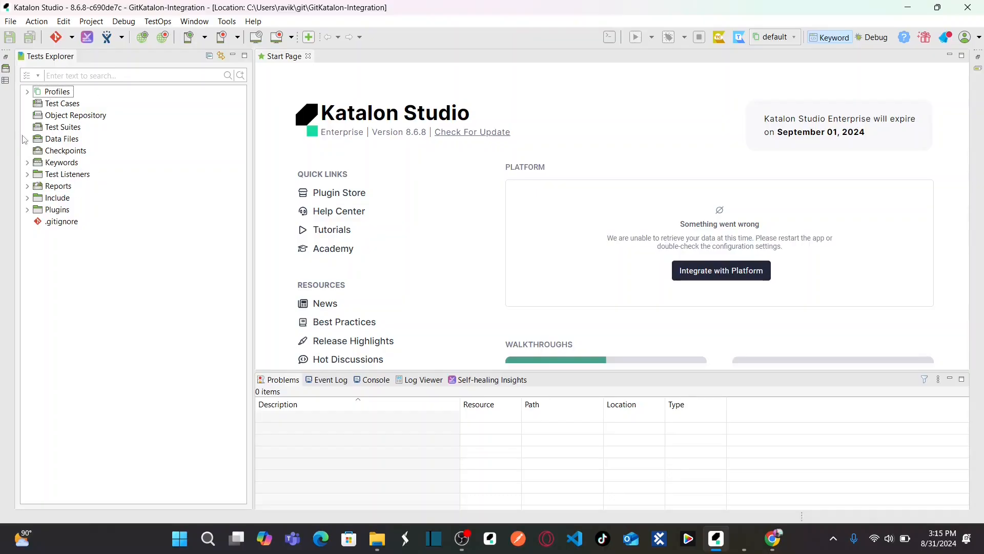
Open the GitKatalon-Integration repository from GitHub Home, then advance to the Advanced Git Operations slide
mouse_move(779, 539)
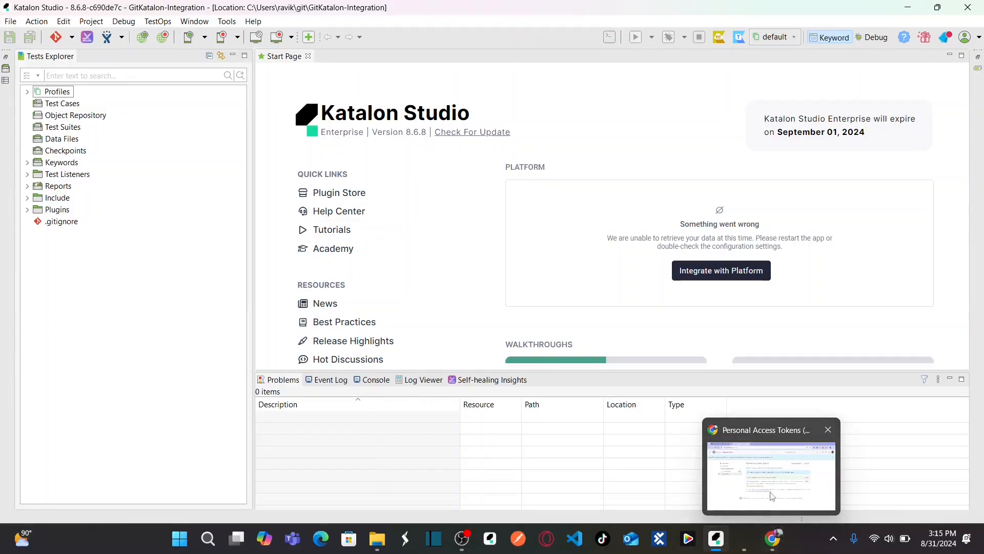
left_click(761, 457)
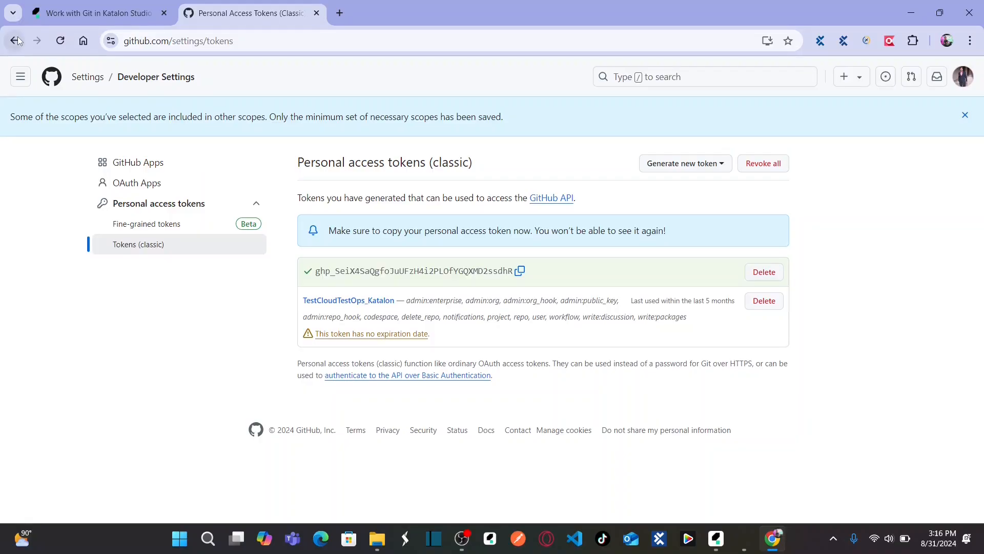
left_click(21, 77)
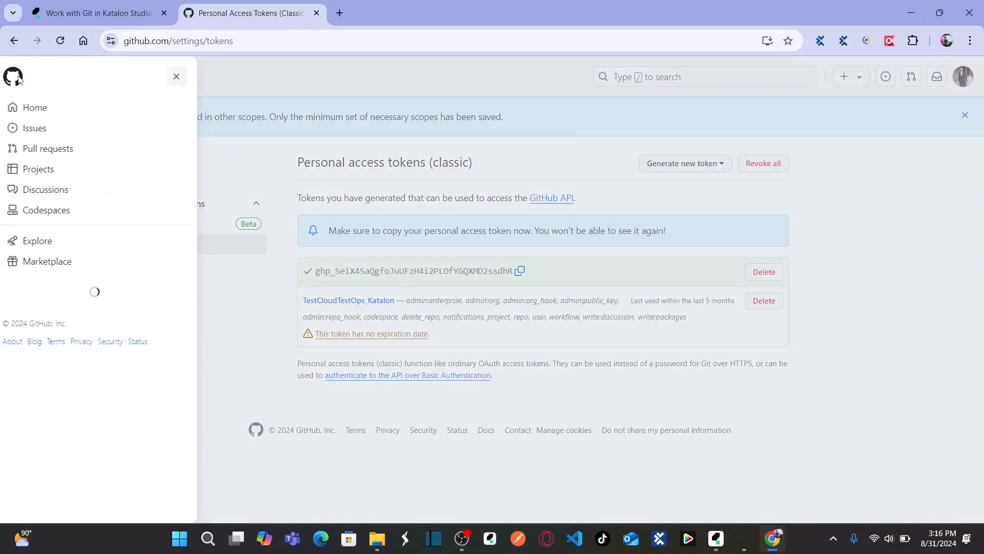
left_click(53, 106)
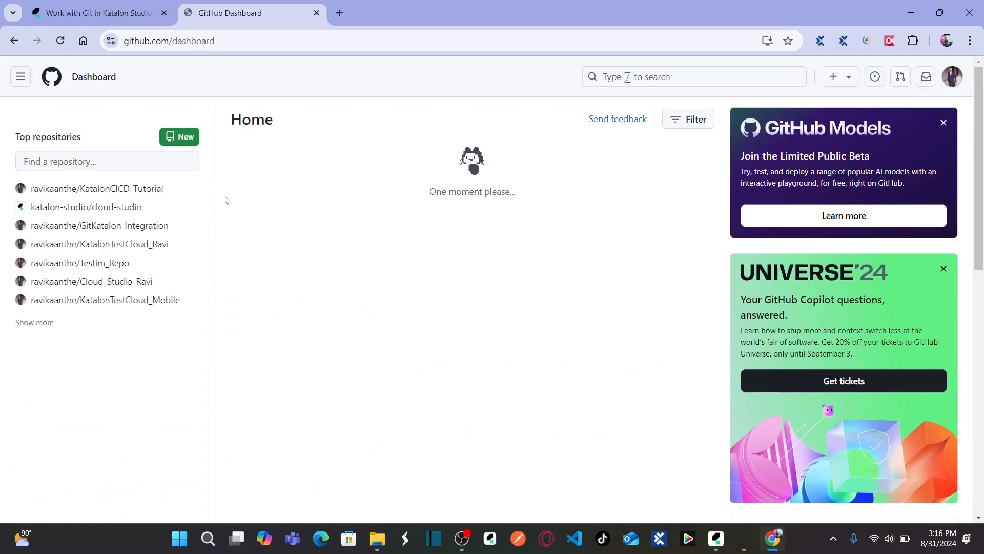
mouse_move(81, 232)
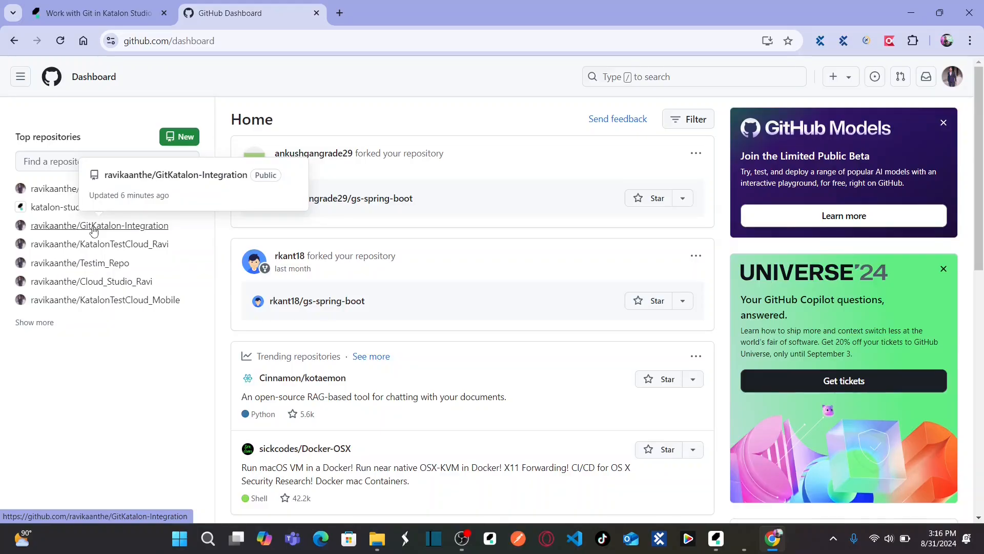
left_click(94, 228)
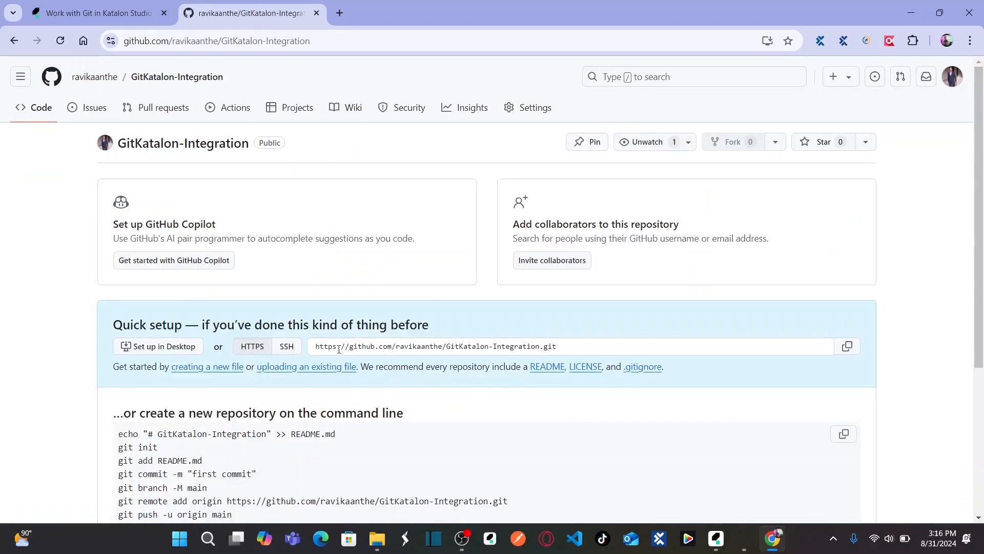
key("alt+Tab")
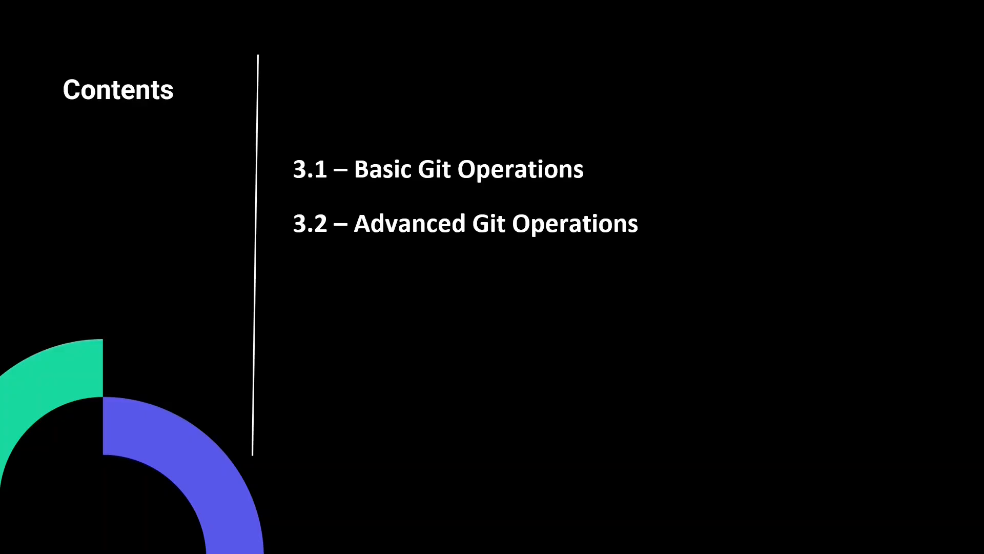
key("Right")
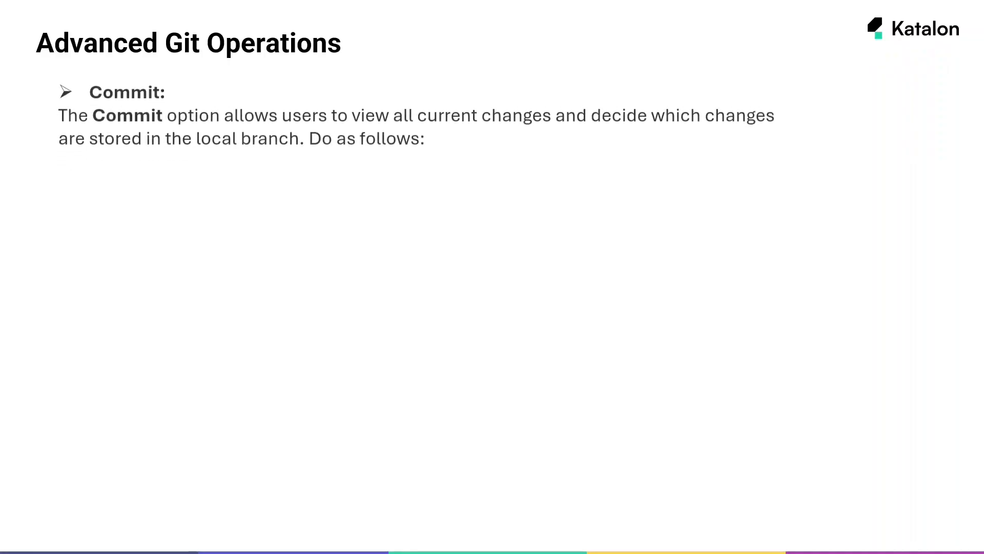
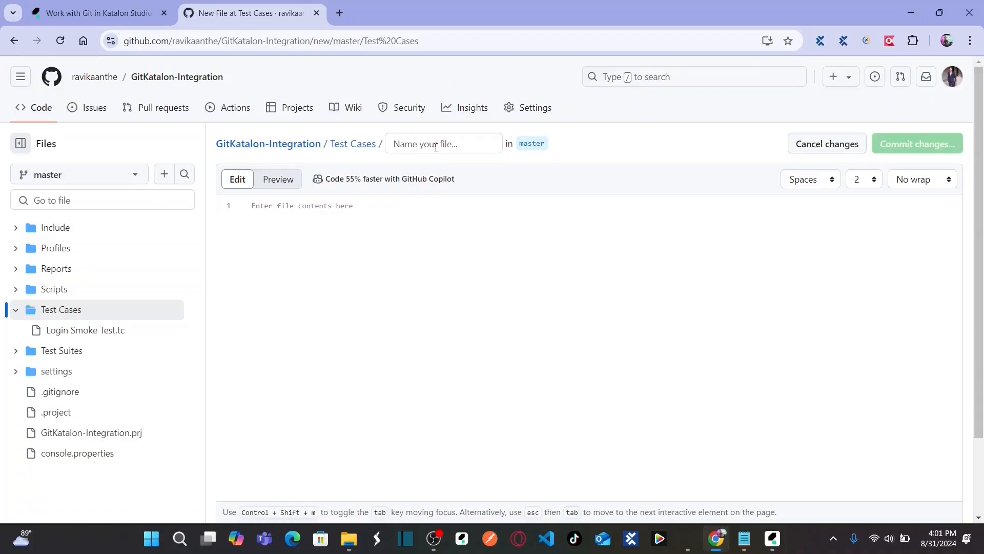
Name the new GitHub file 'Test Case2.tc' and commit it directly to master
left_click(436, 147)
type("Test Case2.tc")
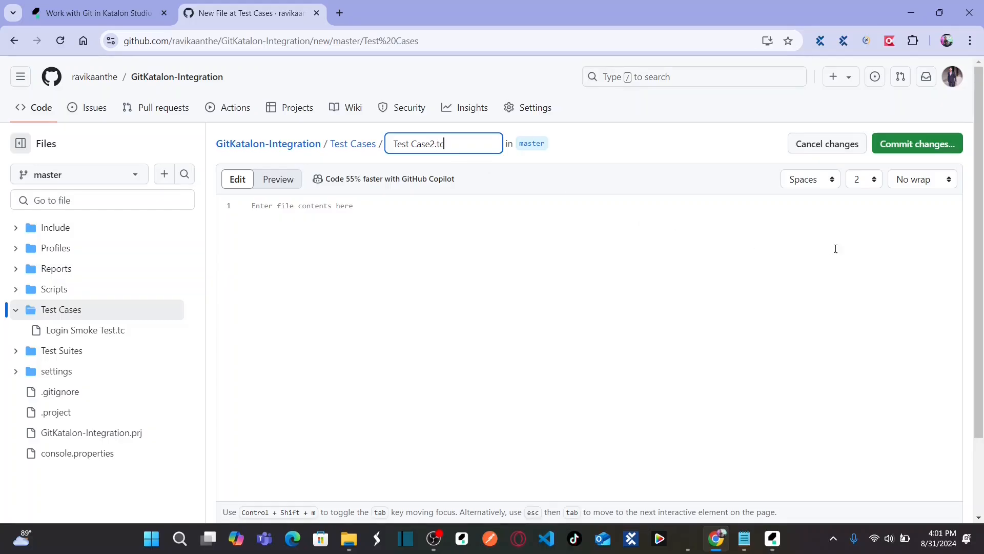
left_click(914, 145)
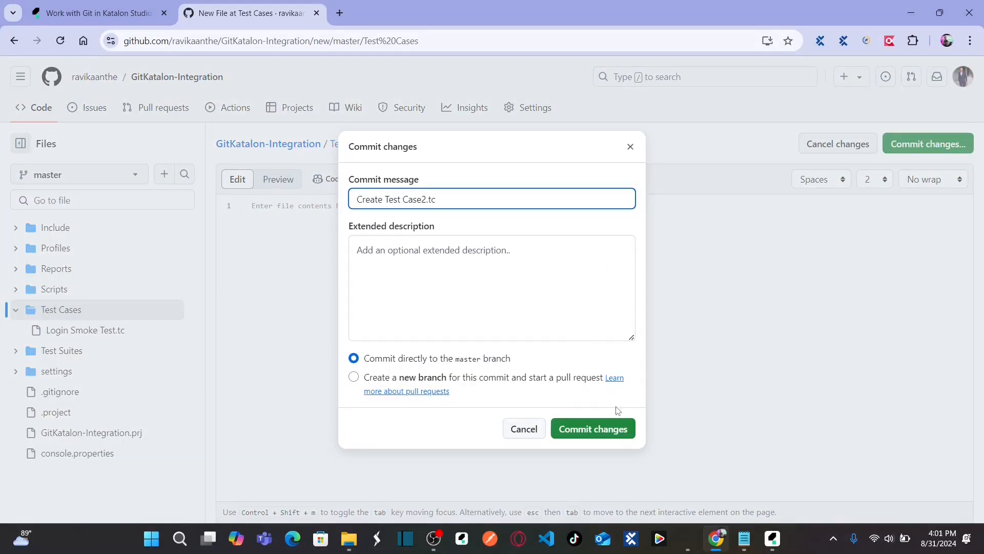
left_click(600, 429)
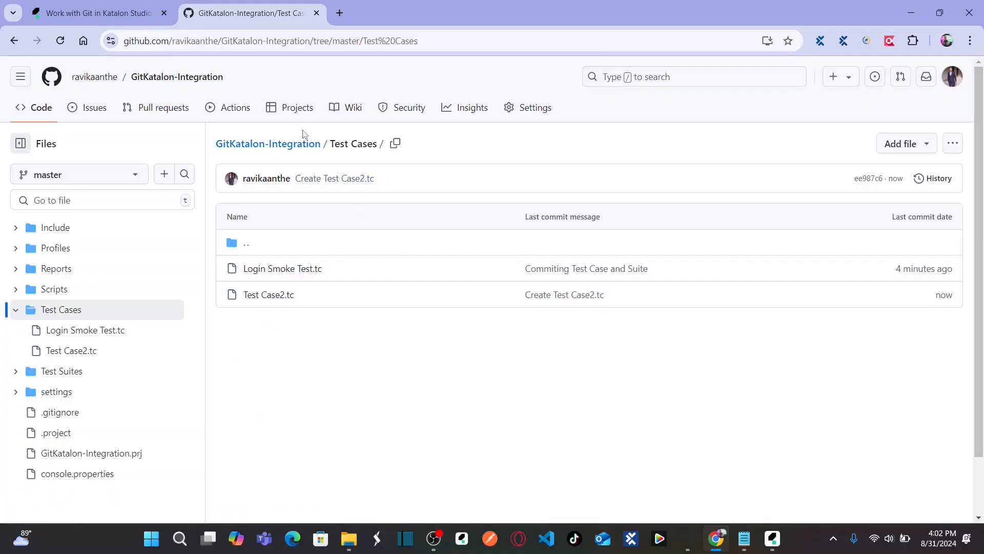
Check the new file in the repository's Test Cases folder, then return to Katalon Studio
left_click(290, 148)
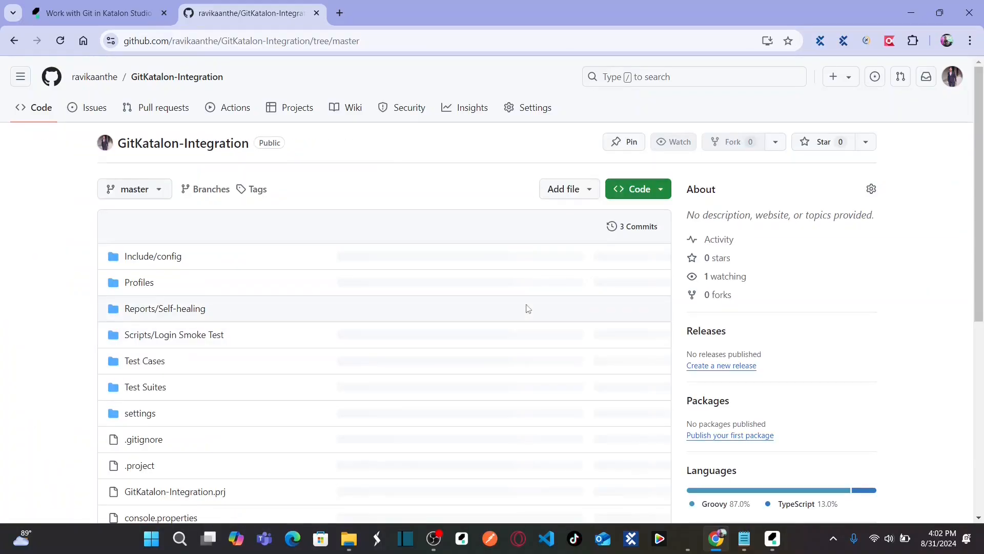
left_click(148, 362)
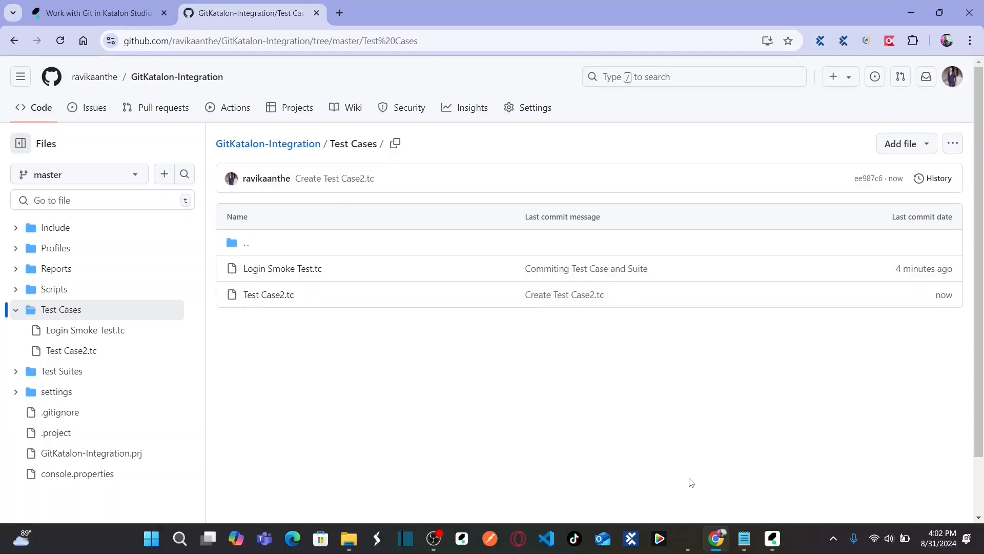
left_click(772, 538)
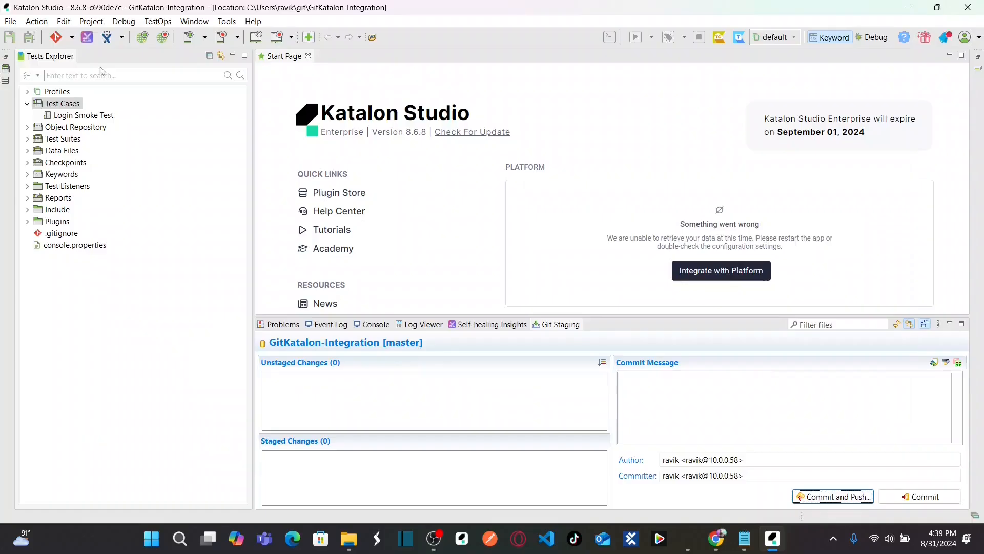
Pull remote master and review the fast-forward to the 'Create Test Case 2.tc' commit
left_click(72, 38)
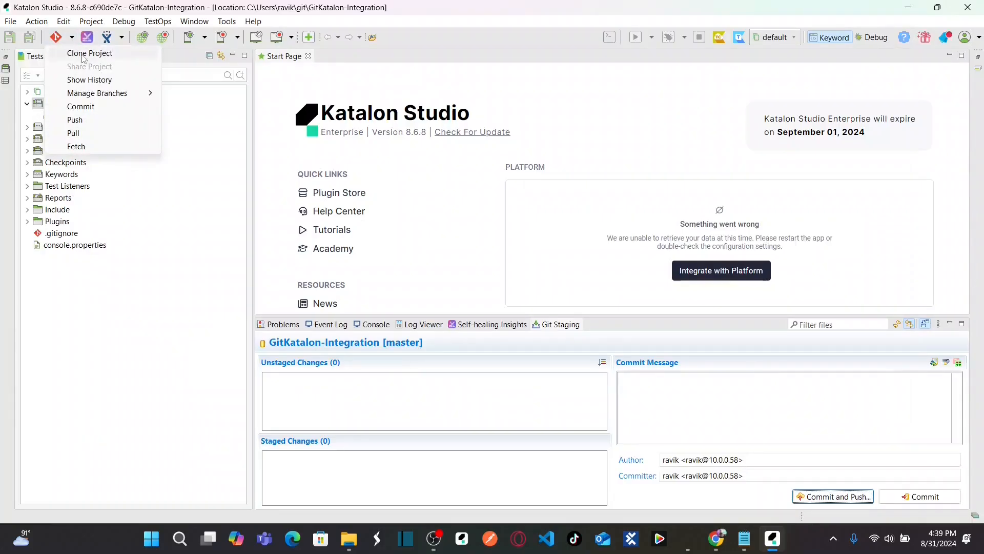
left_click(73, 133)
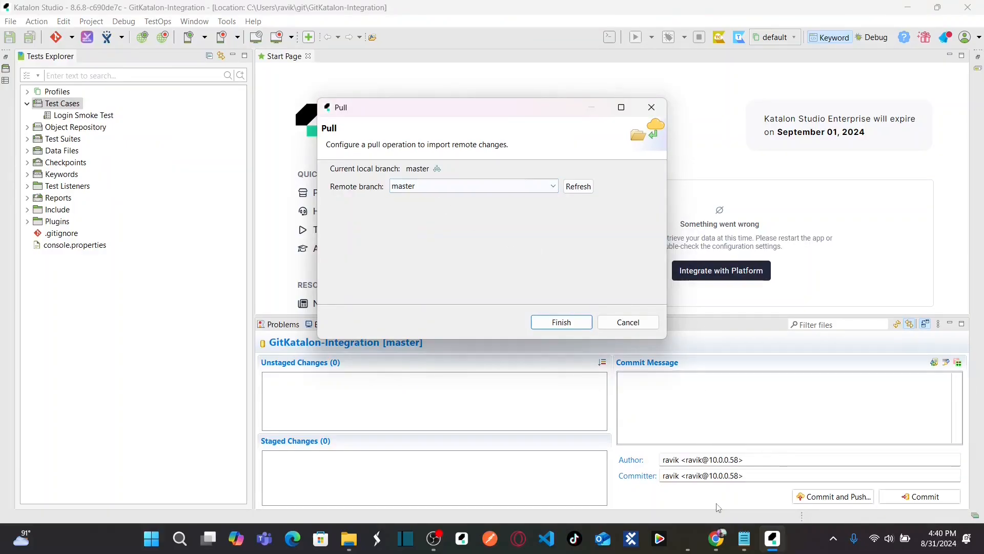
mouse_move(716, 538)
left_click(717, 477)
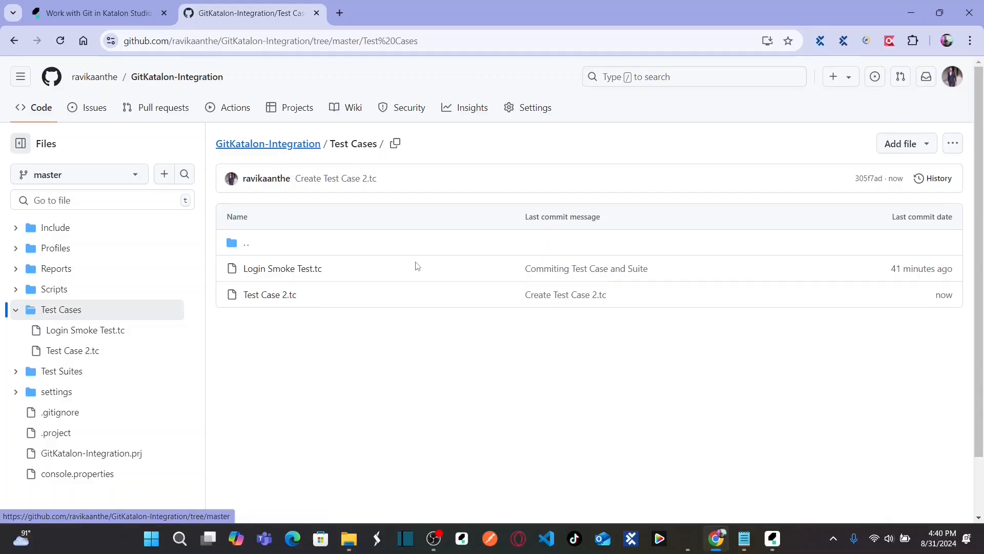
key("alt+Tab")
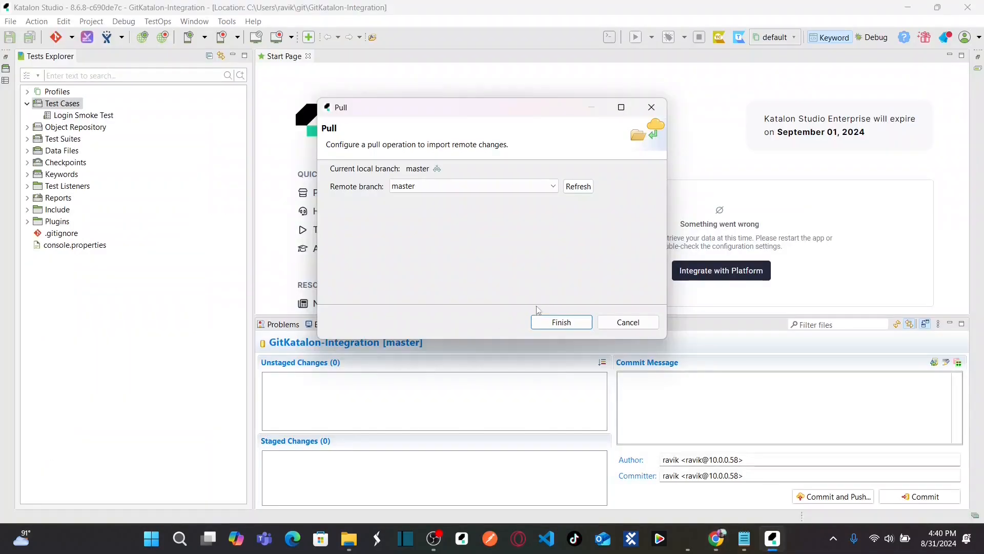
left_click(564, 328)
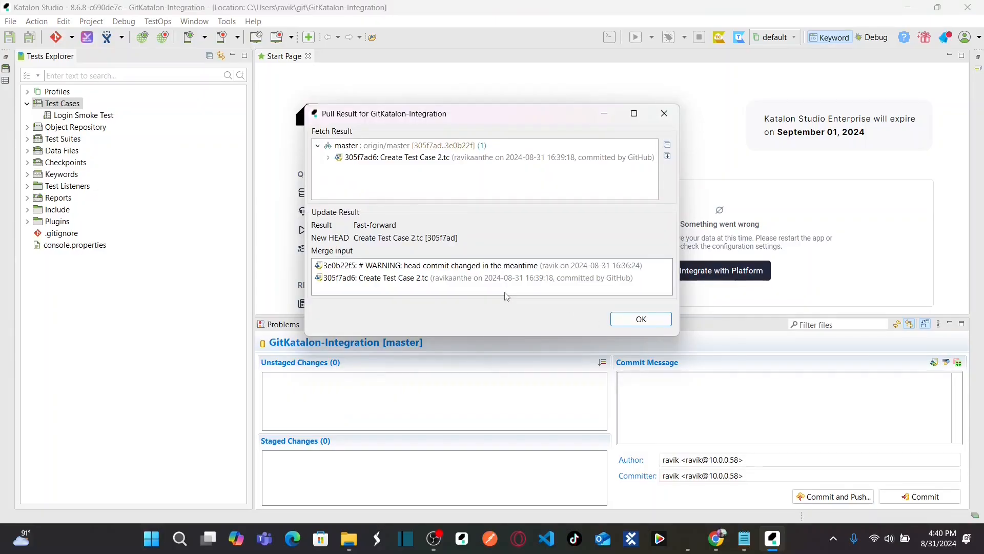
left_click(396, 159)
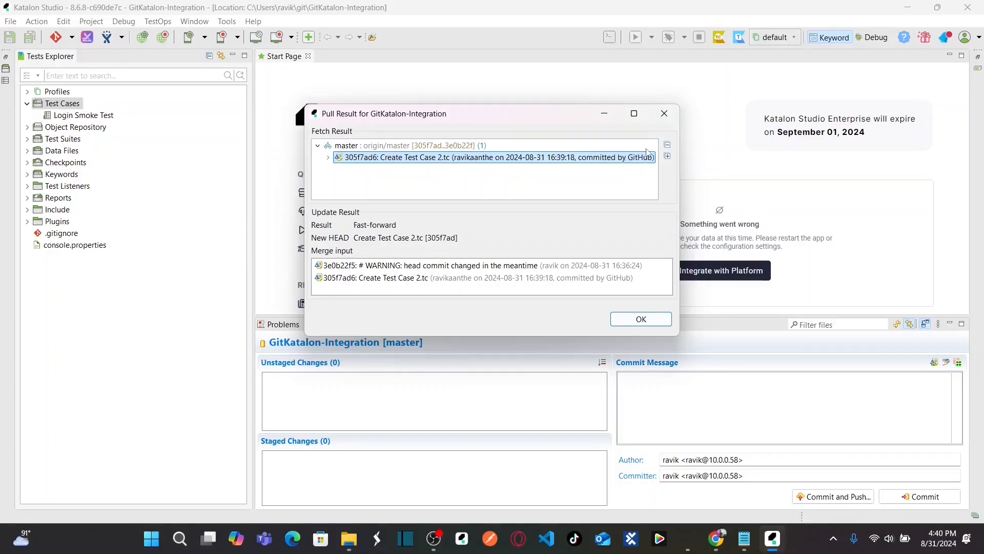
left_click(413, 145)
left_click(636, 320)
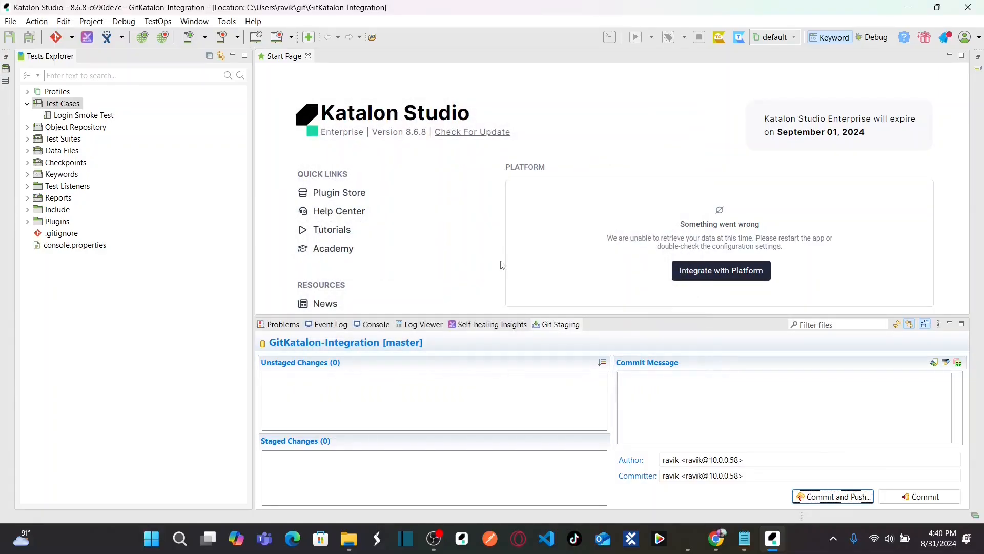
Check out master at commit 305f7ad and expand Test Cases to see Test Case 2
left_click(73, 37)
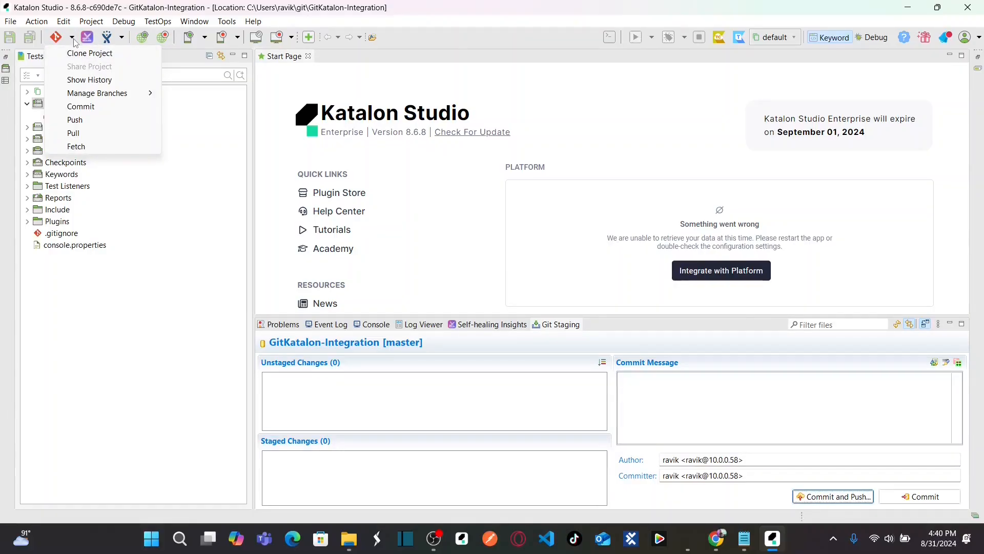
mouse_move(145, 97)
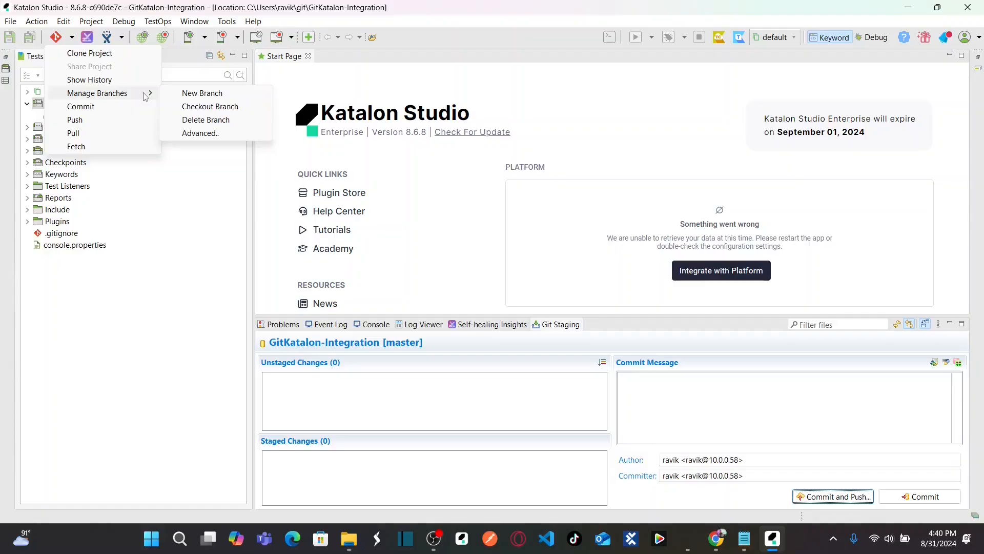
left_click(208, 109)
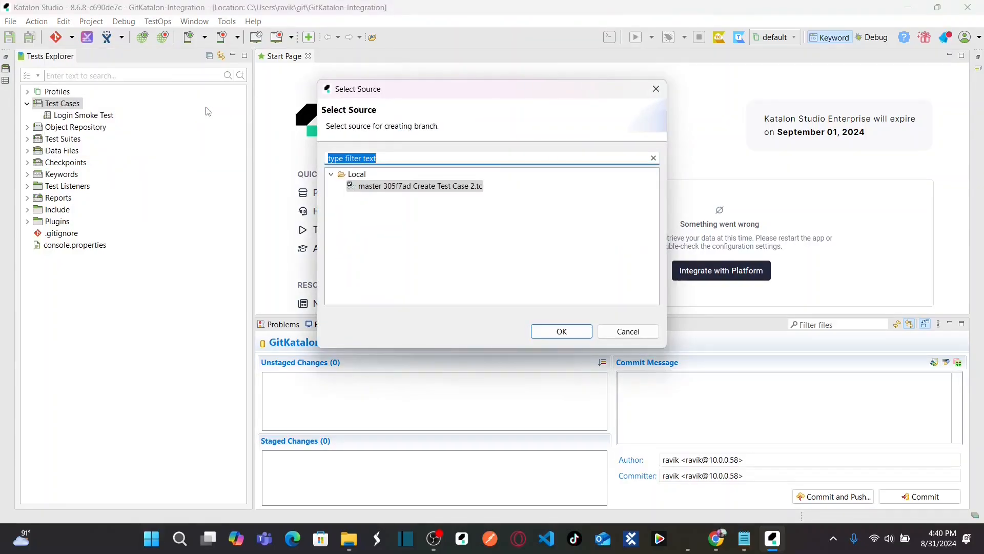
left_click(410, 188)
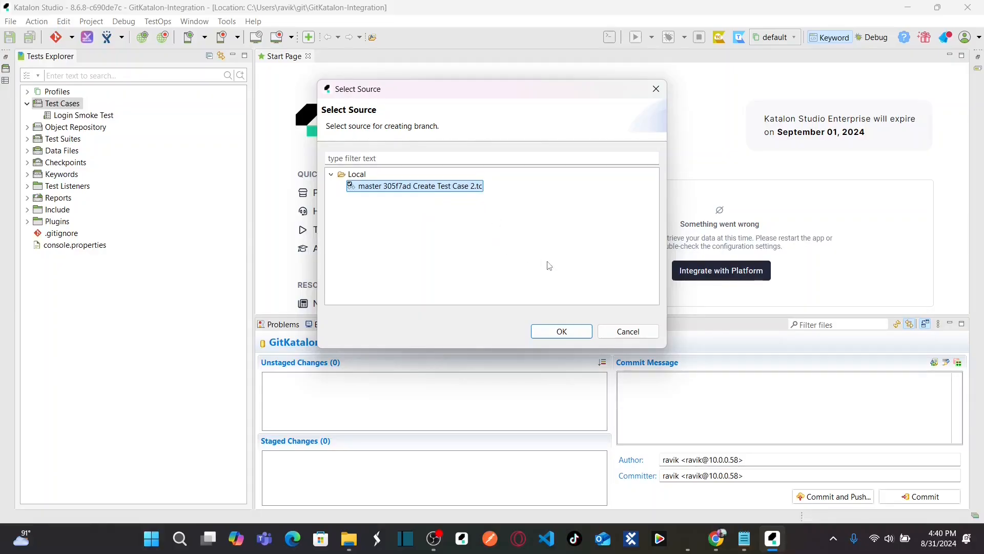
left_click(561, 332)
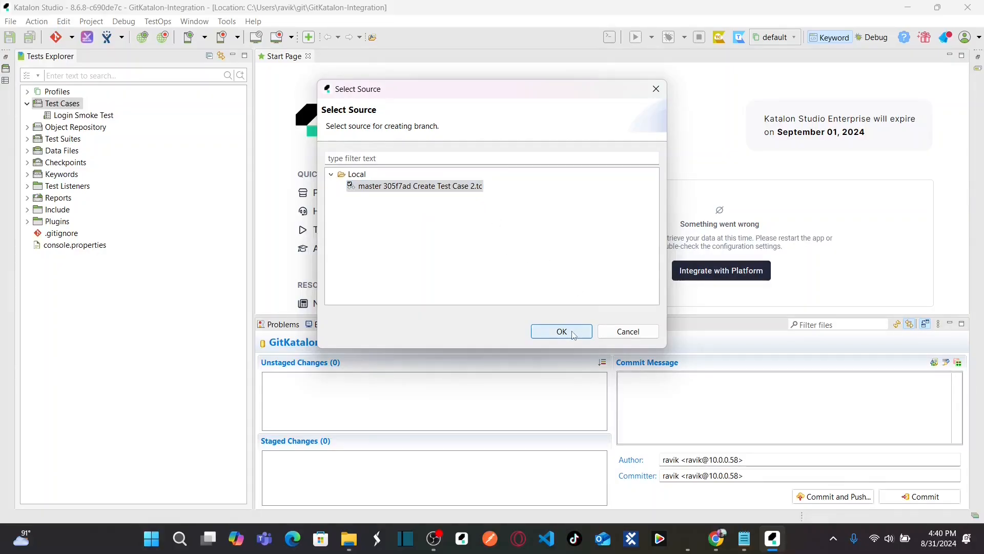
left_click(48, 103)
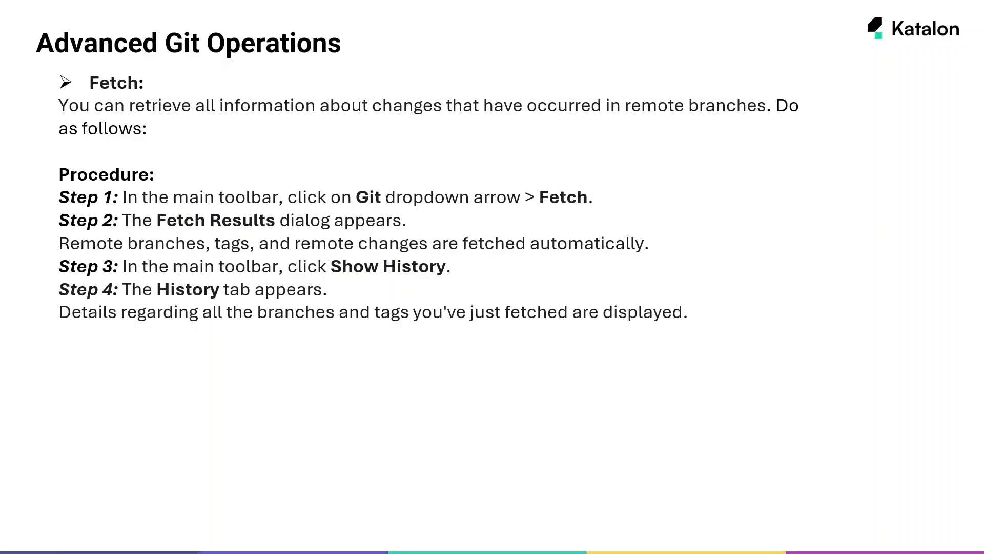
Step between the Fetch and Pull slides, then leave the slideshow for Katalon Studio
key("Right")
key("Left")
key("Right")
key("alt+Tab")
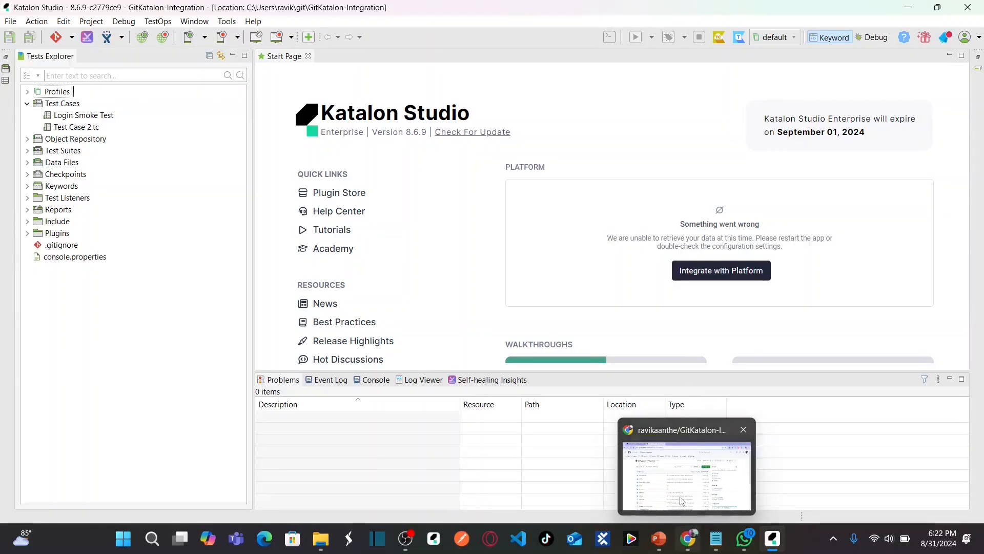
In GitHub's Test Cases folder, create 'Test Case 3.tc' and commit it to master
left_click(675, 494)
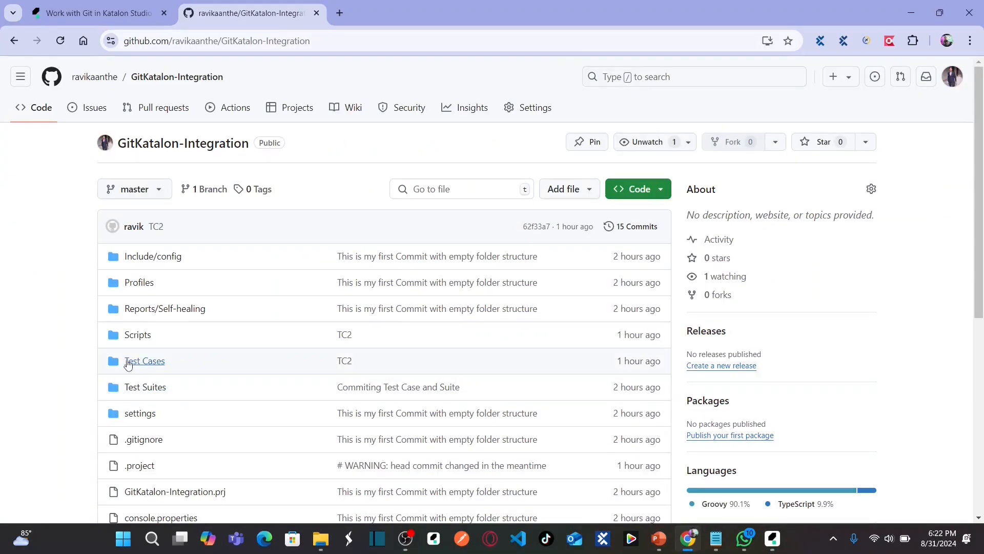
left_click(128, 362)
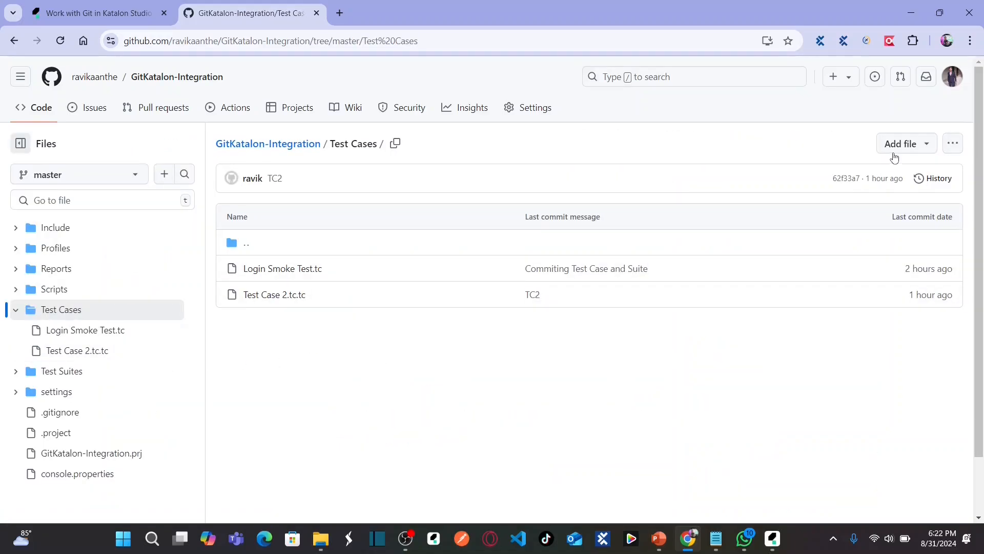
left_click(894, 145)
left_click(872, 172)
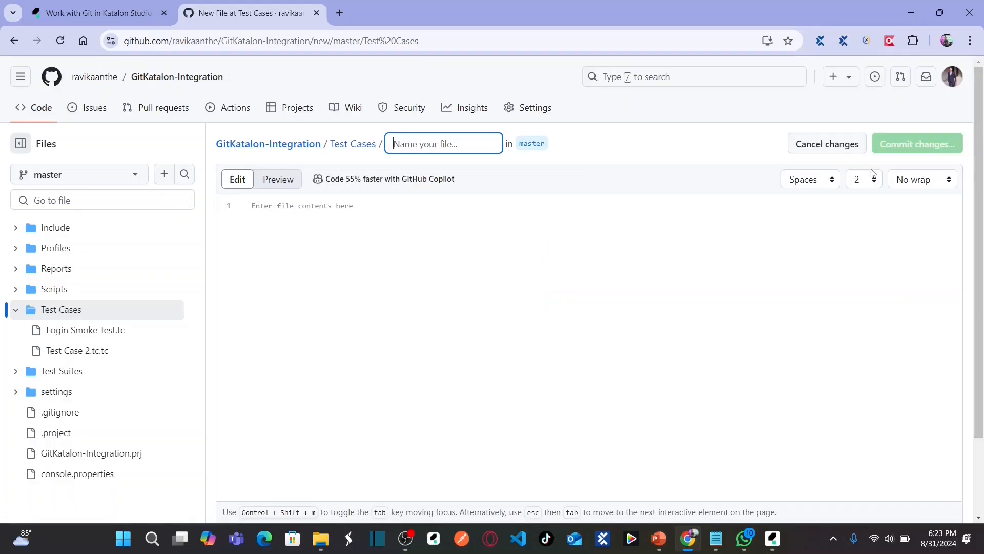
type("Test Case ")
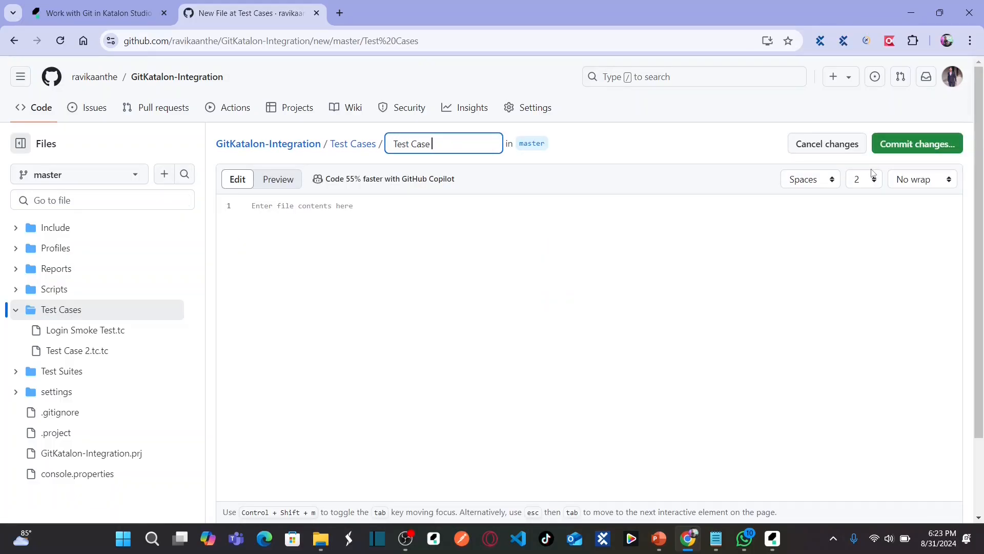
type("3.tc")
left_click(929, 145)
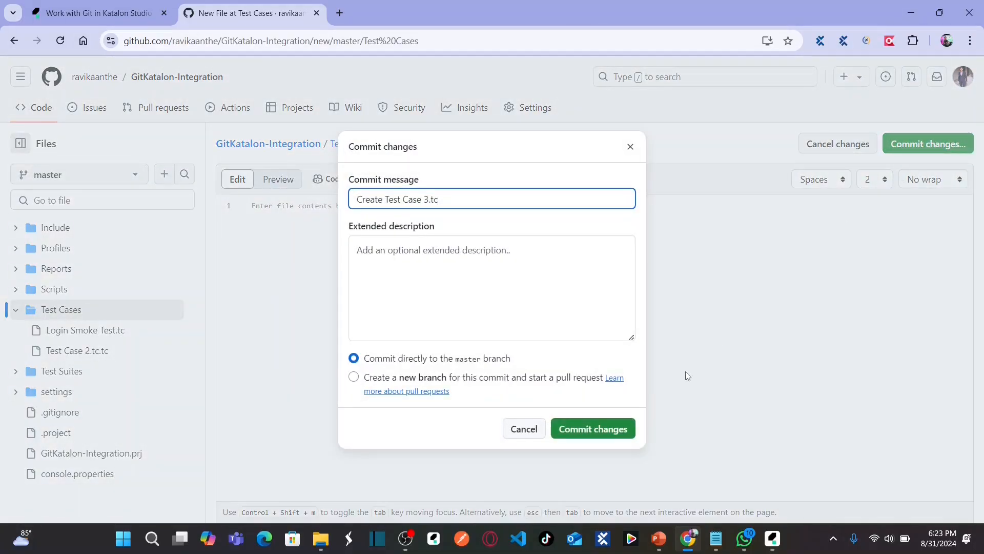
left_click(604, 425)
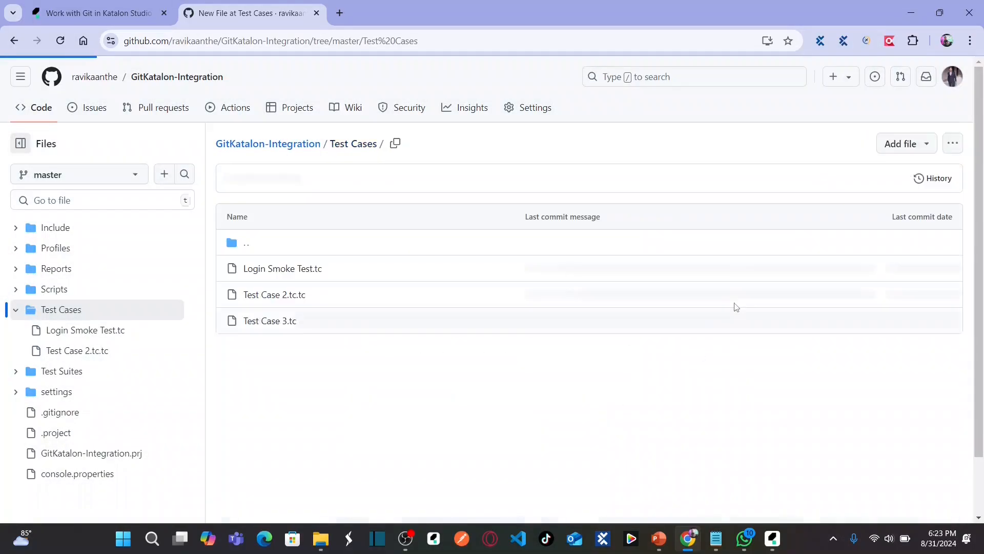
Create 'Test Case 4.tc' in the same folder and commit it to master
left_click(910, 145)
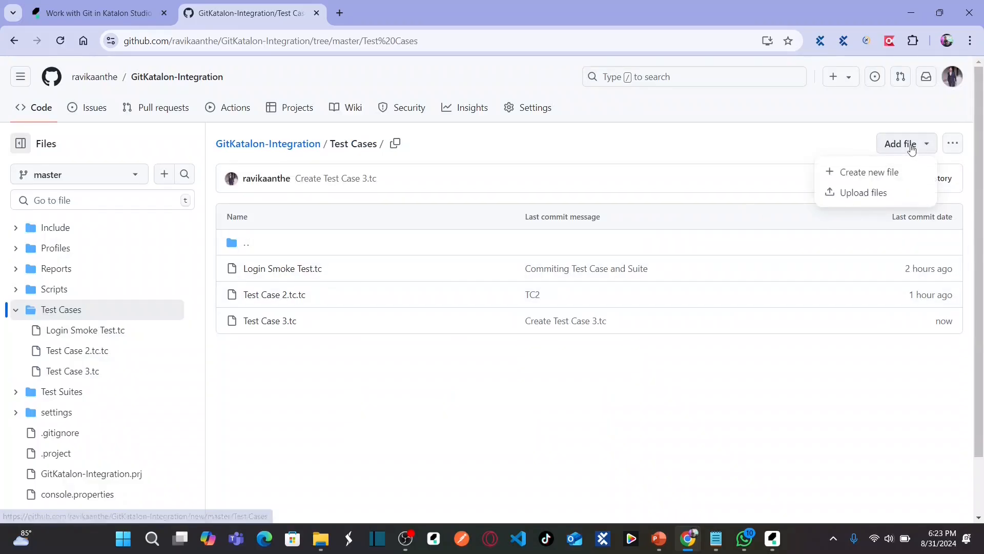
left_click(860, 173)
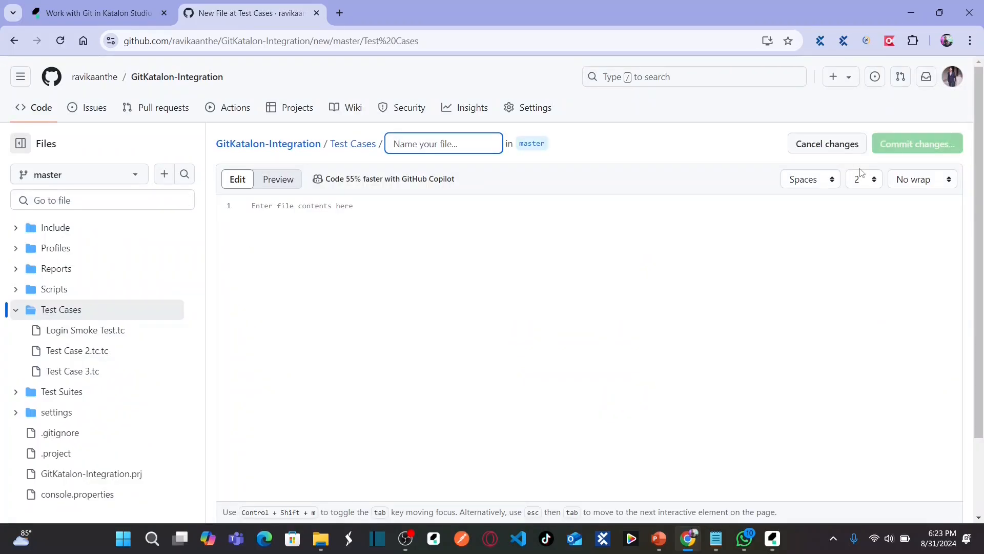
type("Test")
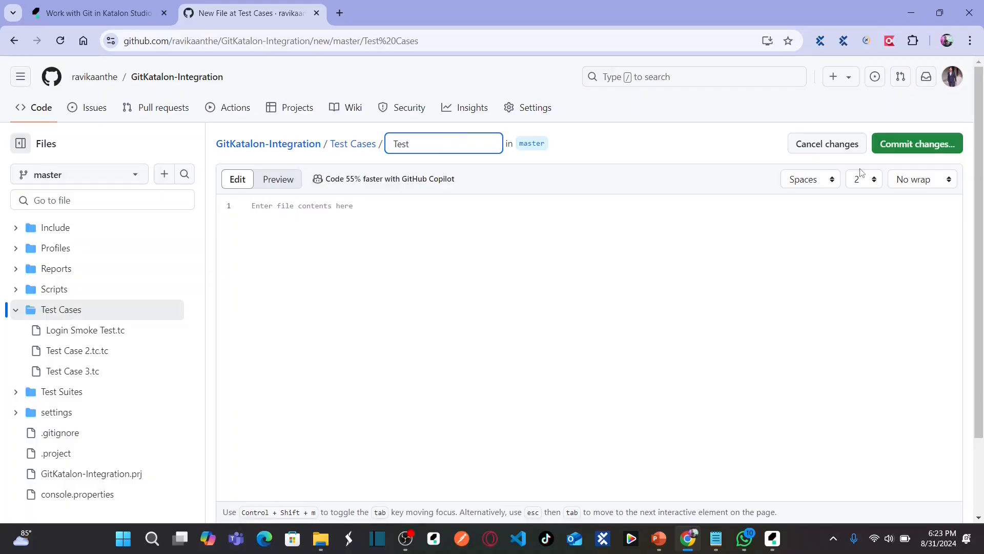
type(" Case 4.tc")
left_click(928, 145)
left_click(593, 436)
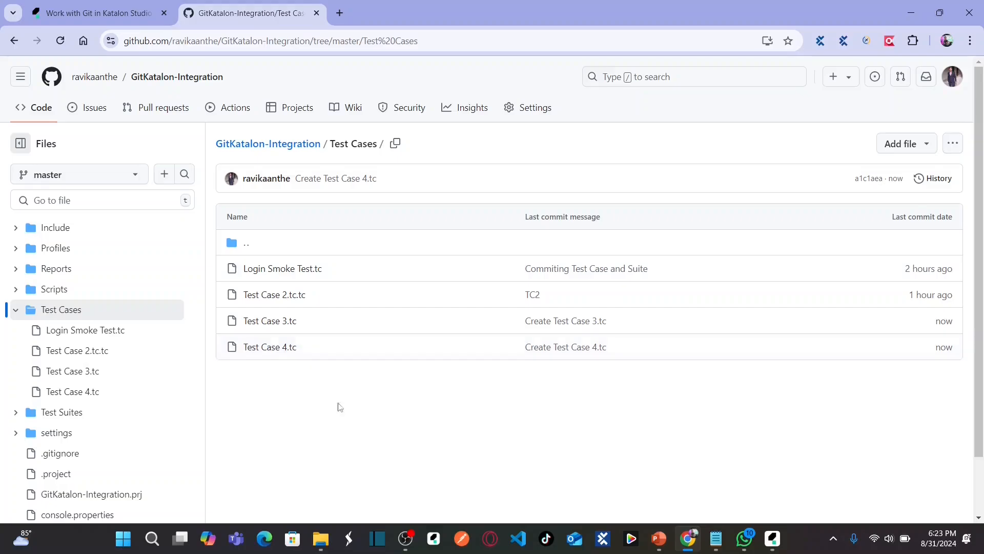
left_click(774, 537)
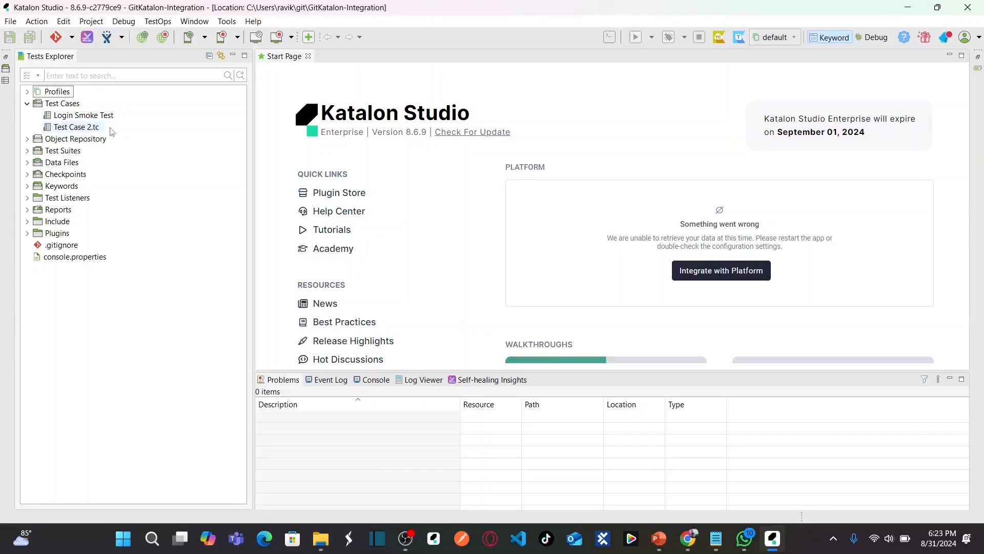
Fetch from origin and review the new 'Create Test Case 3.tc' and 'Create Test Case 4.tc' commits
key("alt+Tab")
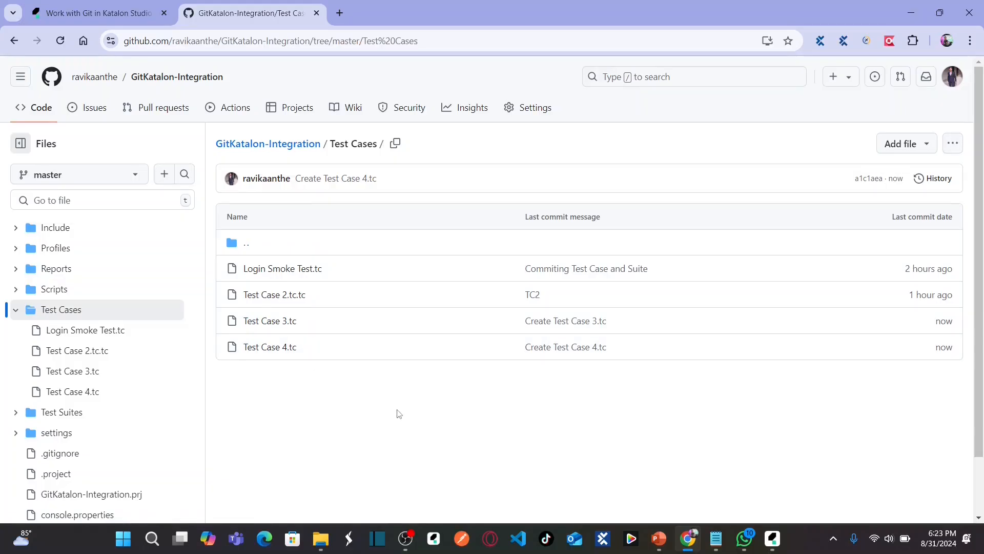
key("alt+Tab")
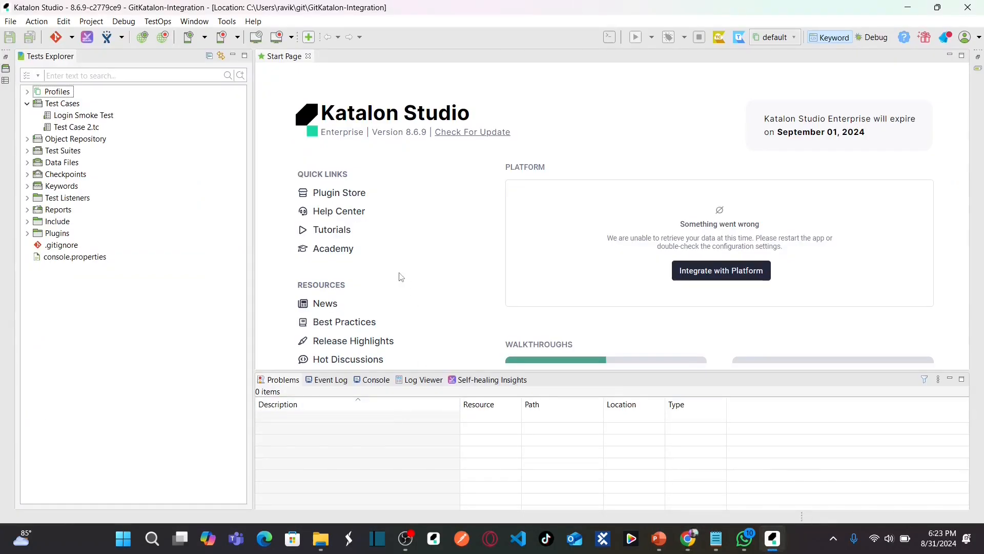
key("alt+Tab")
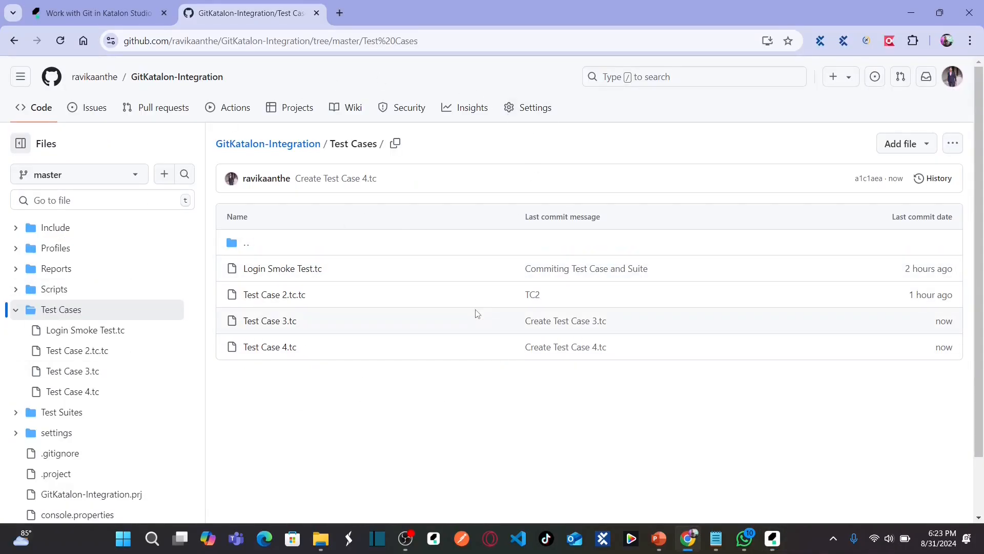
key("alt+Tab")
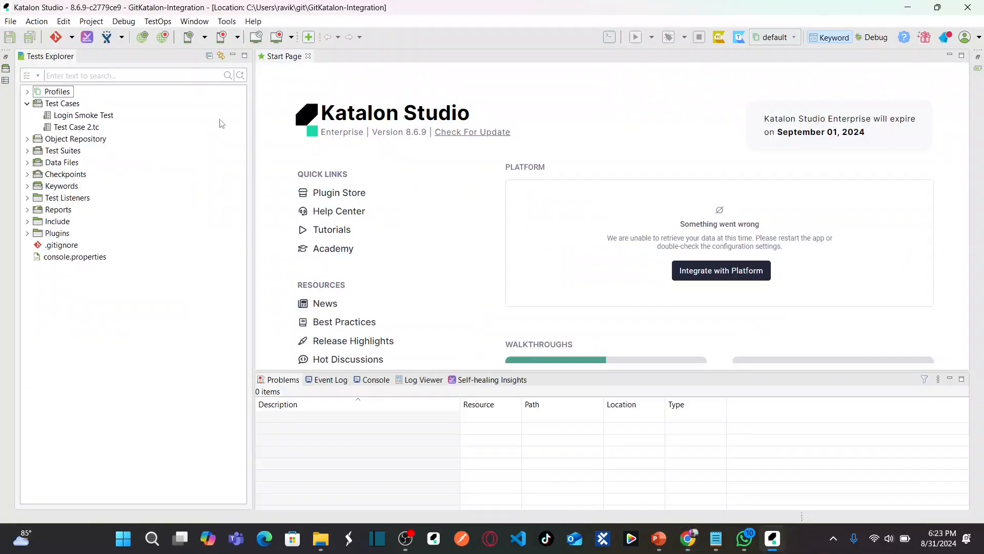
left_click(72, 38)
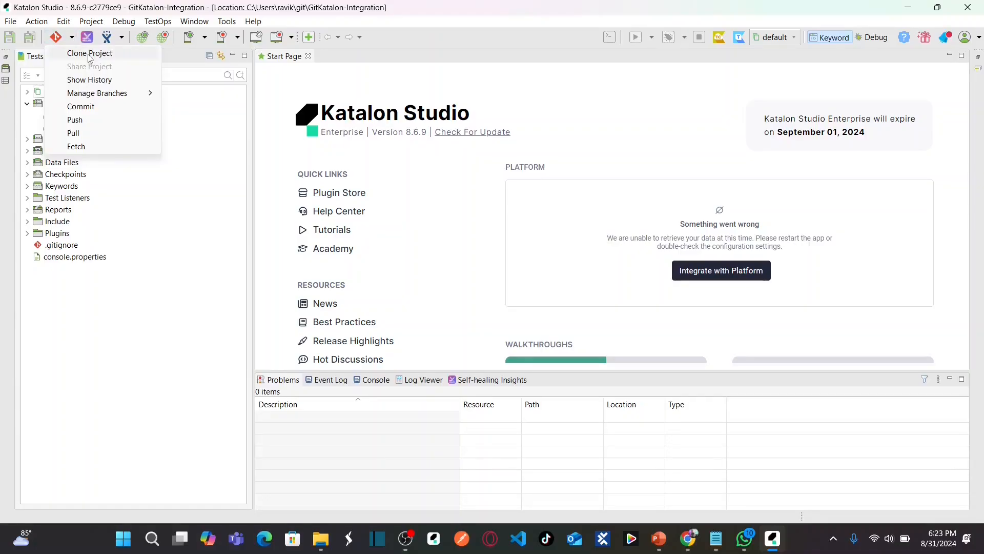
left_click(77, 146)
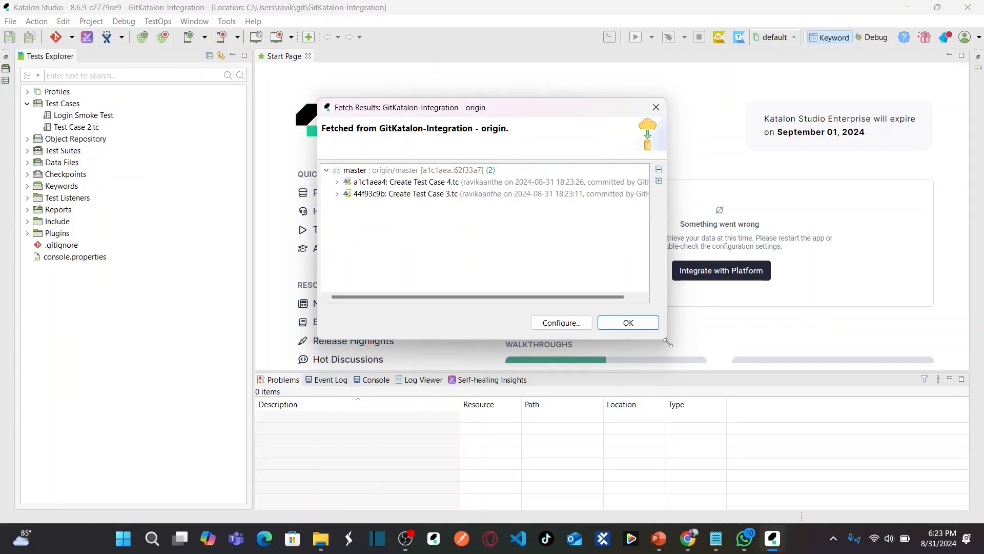
left_click_drag(667, 343, 780, 380)
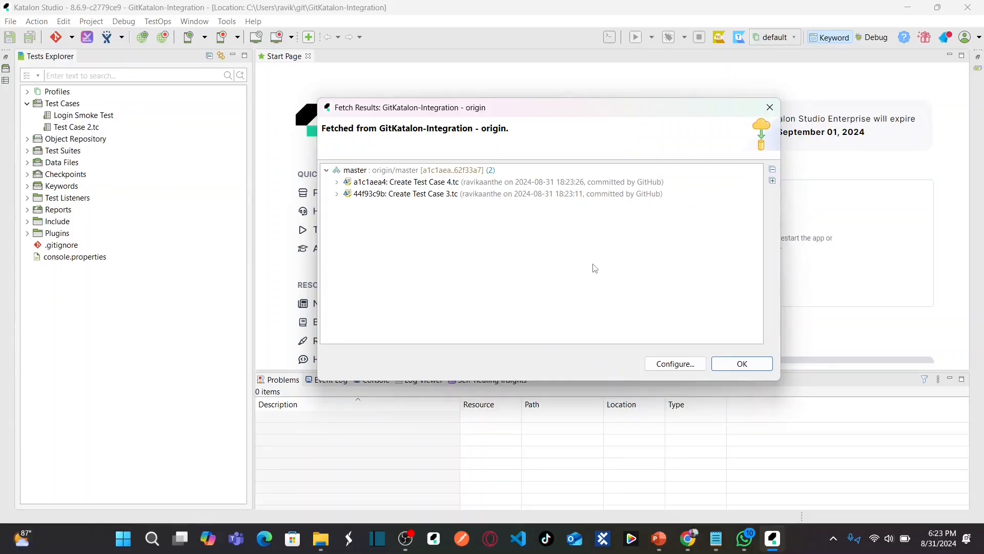
left_click(412, 185)
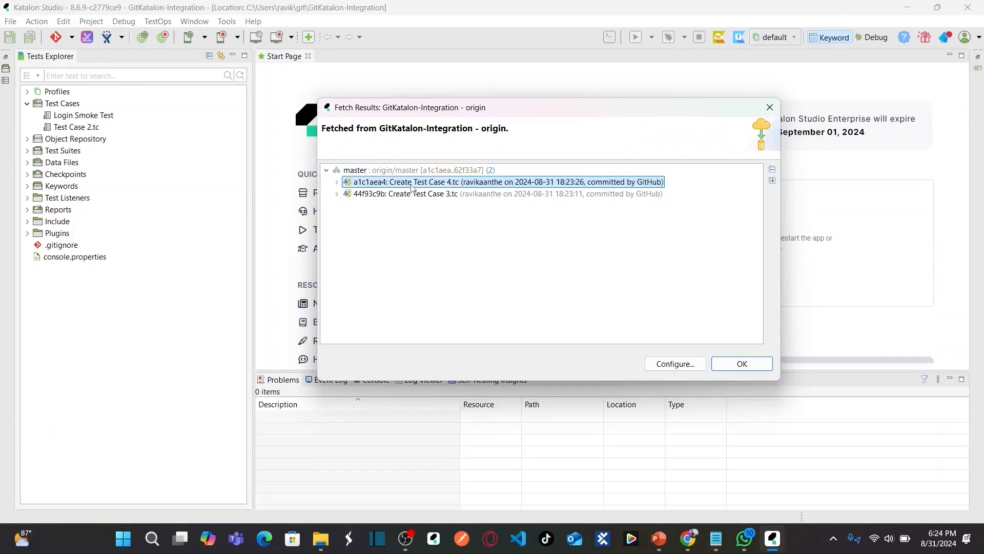
left_click(434, 197)
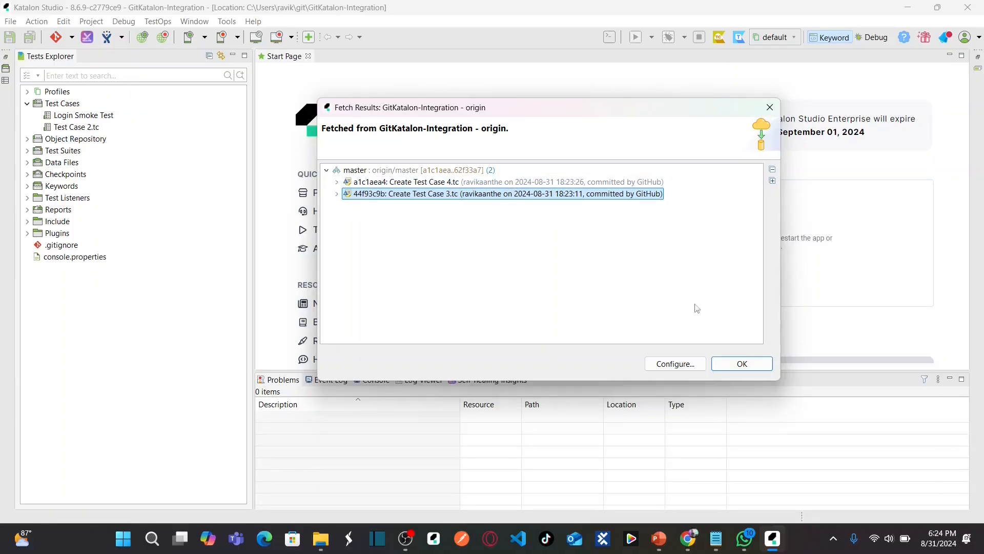
left_click(757, 363)
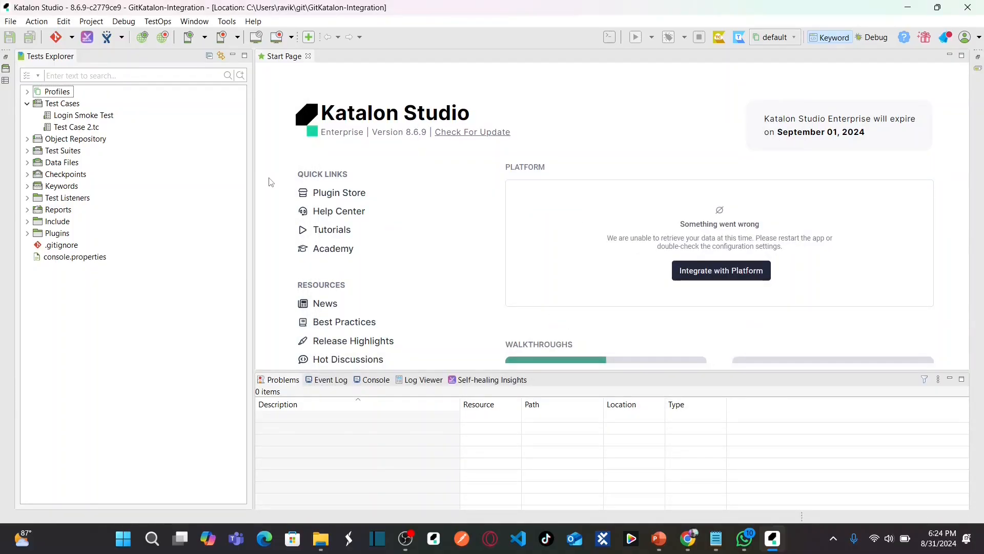
Fetch from origin again and confirm everything is already up to date
left_click(72, 39)
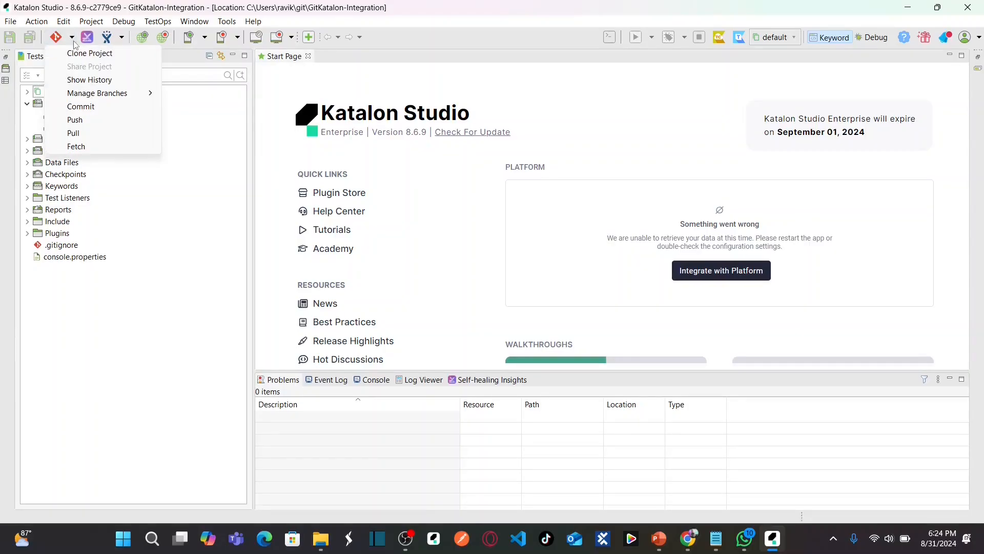
left_click(91, 145)
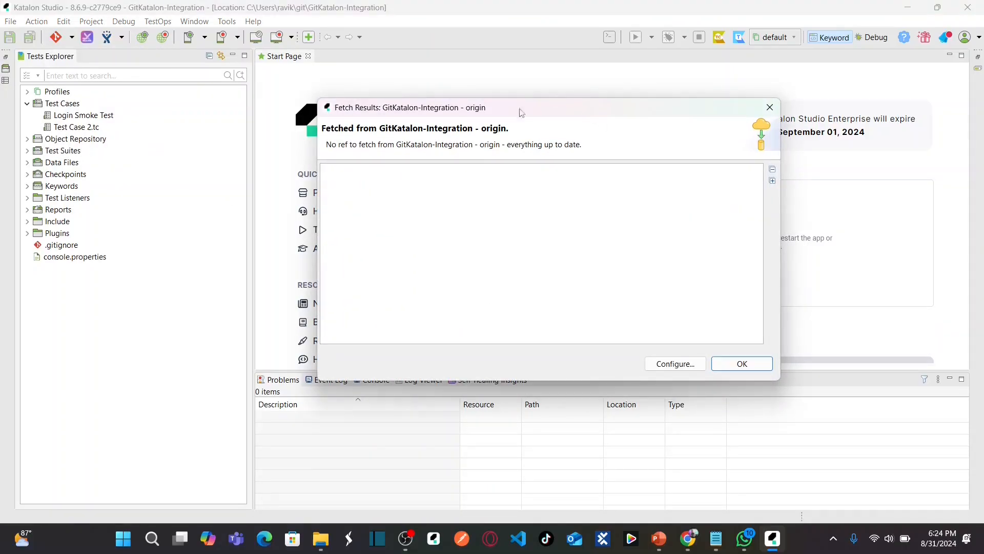
left_click(742, 365)
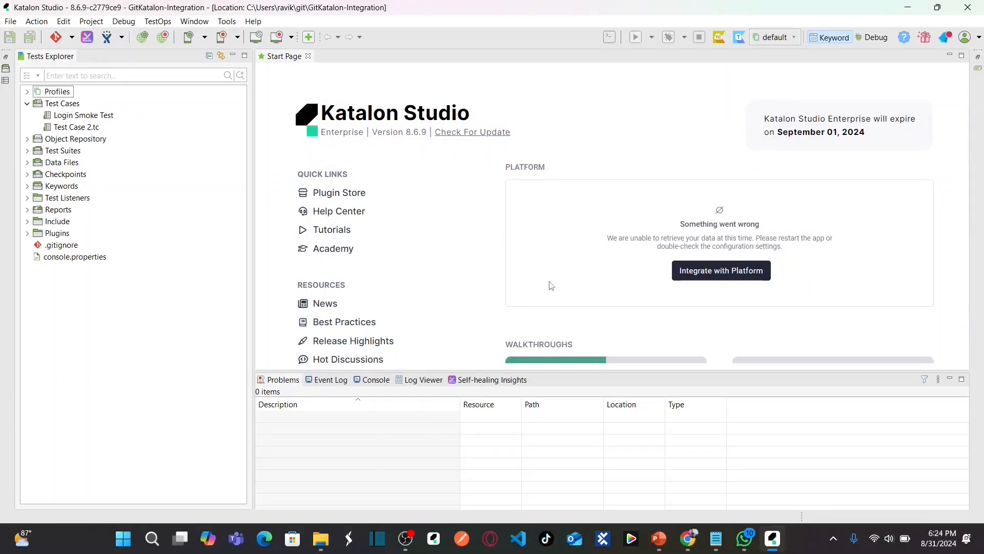
key("alt+Tab")
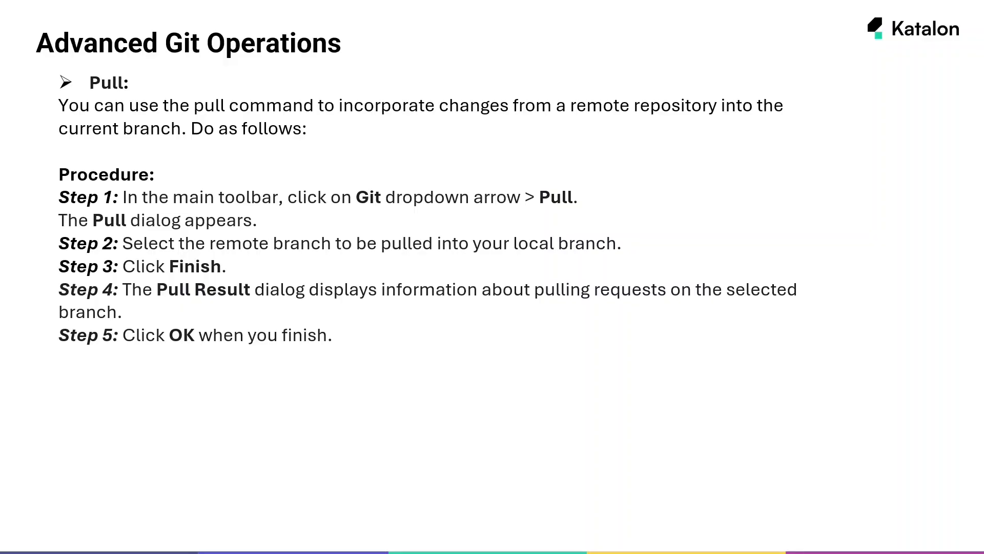
Advance from the Pull slide to the 'Manage Branches: New Branch' slide
left_click(648, 417)
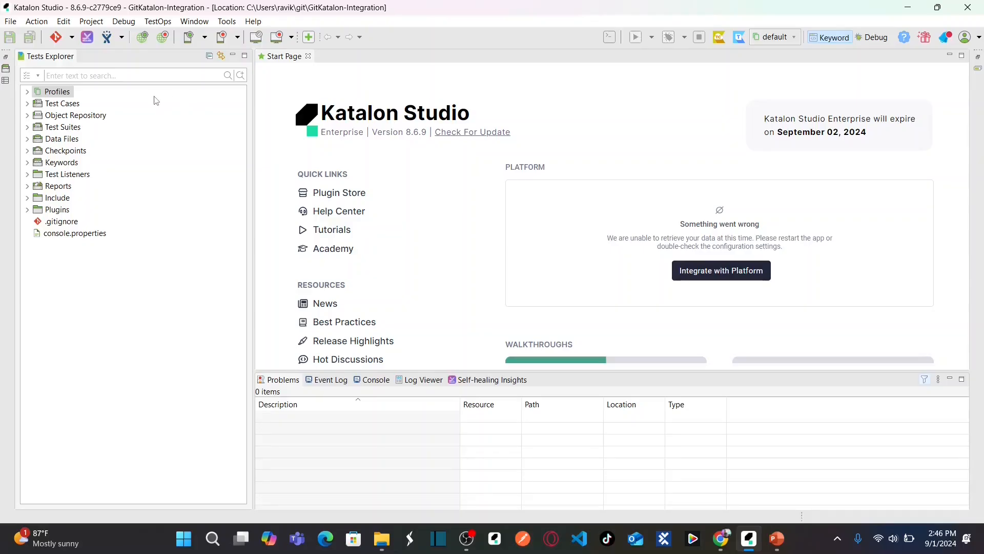
Expand Test Cases and compare Login Smoke Test and Test Case 2.tc against the GitHub repository
left_click(27, 103)
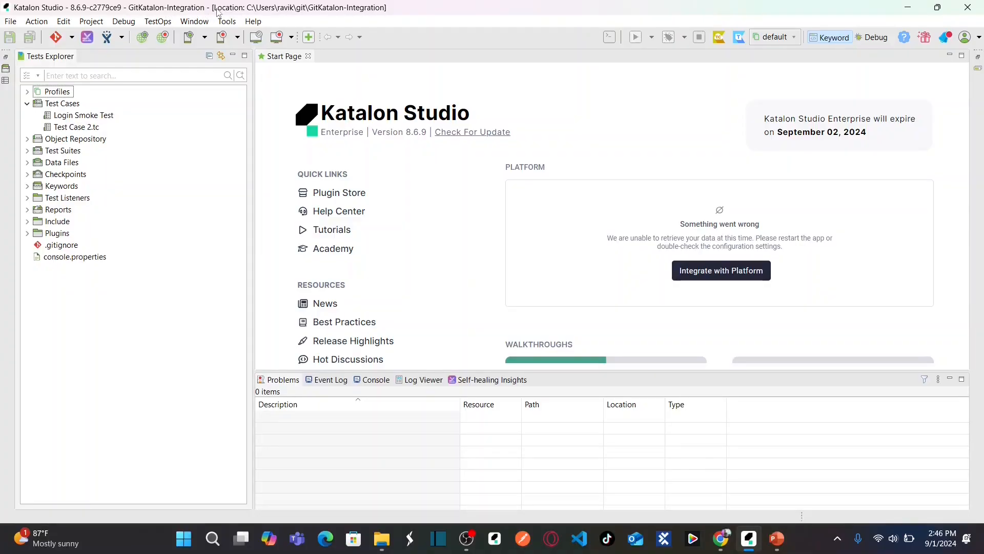
mouse_move(720, 538)
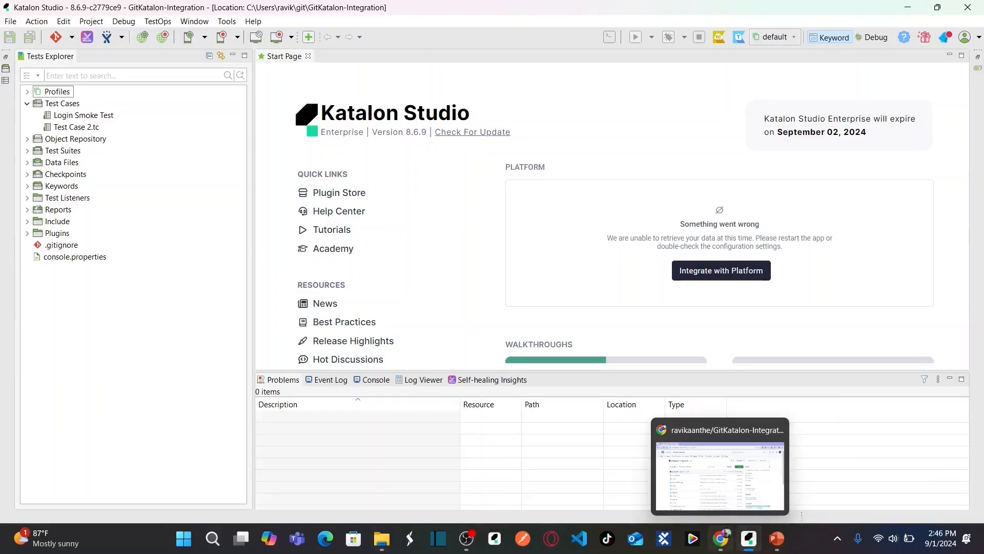
left_click(720, 467)
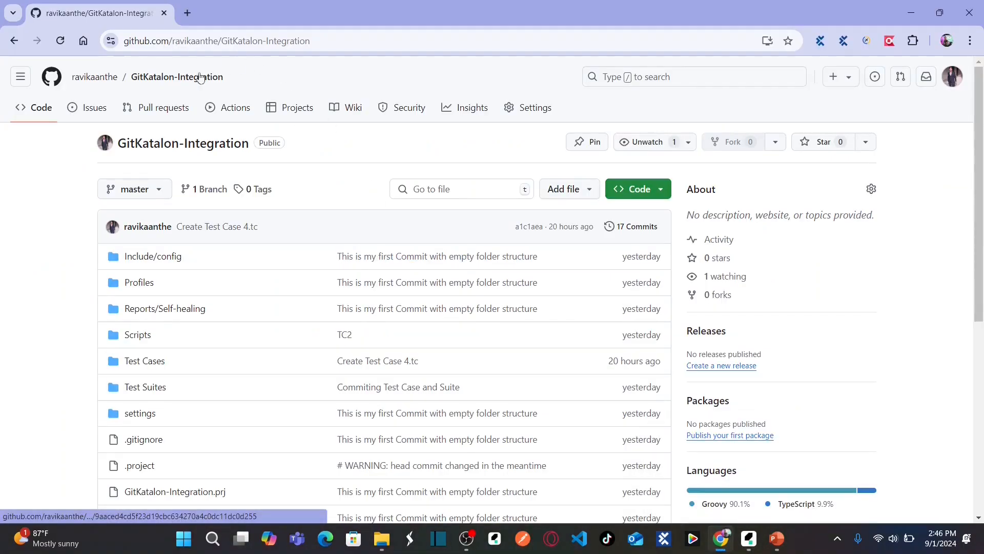
key("alt+Tab")
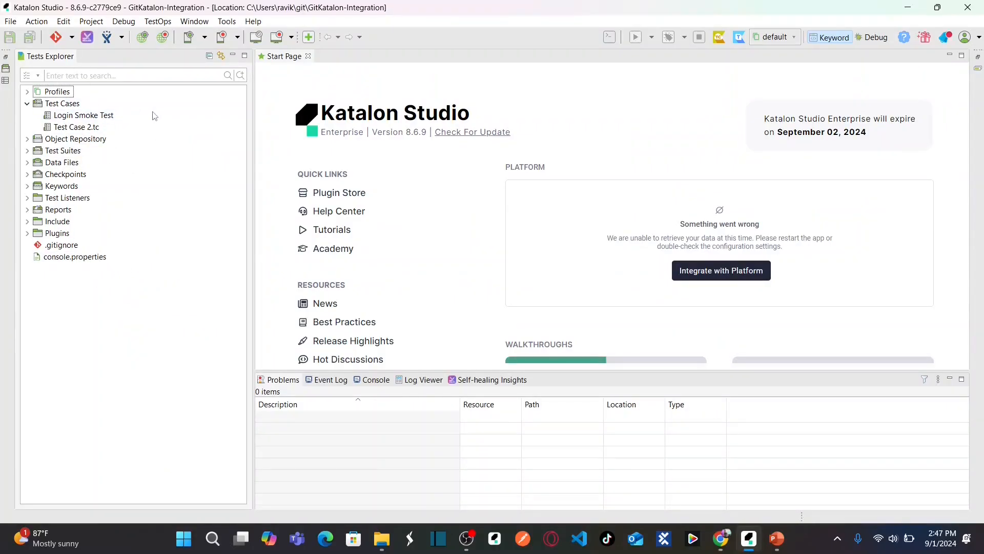
left_click(106, 115)
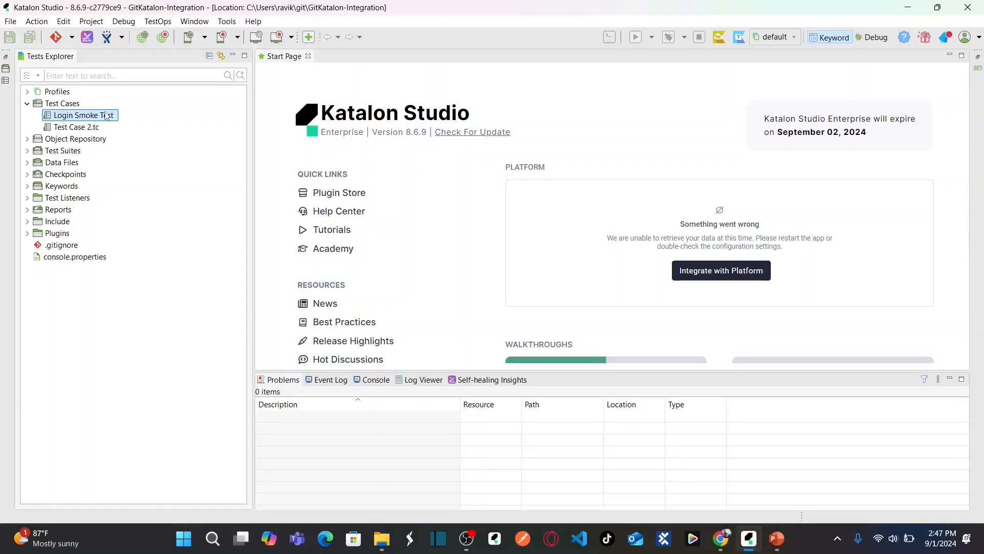
left_click(105, 128)
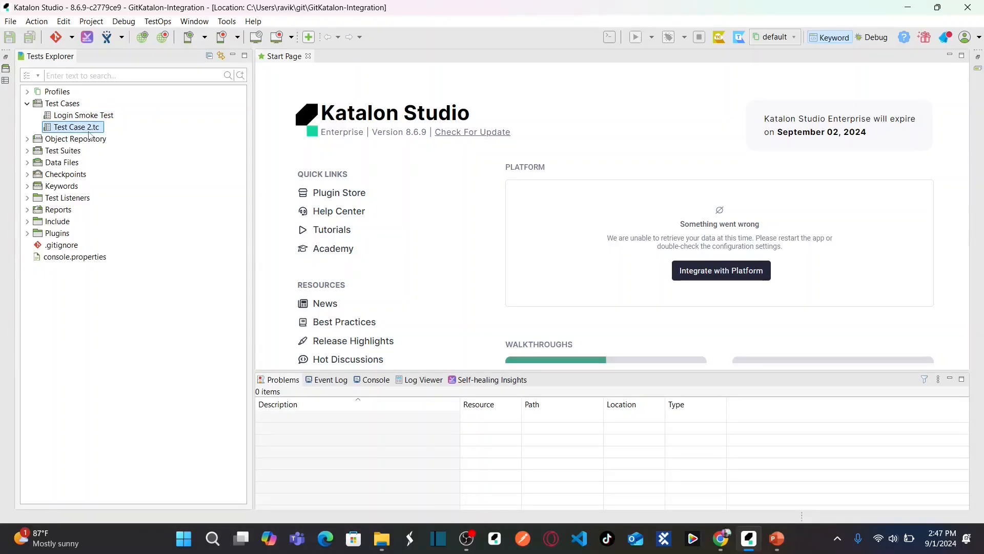
left_click(105, 117)
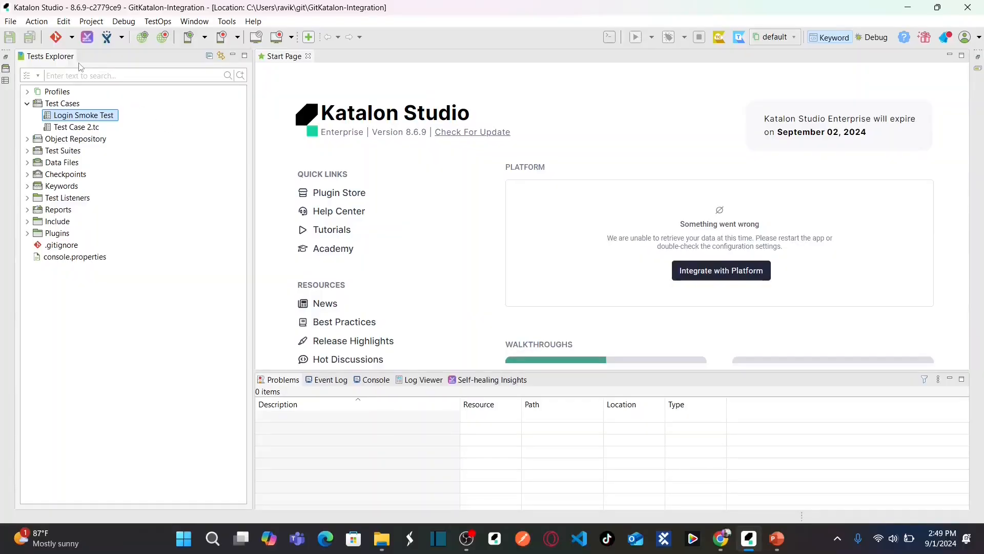
Create a branch named 'team-a' using local master as its source
left_click(73, 44)
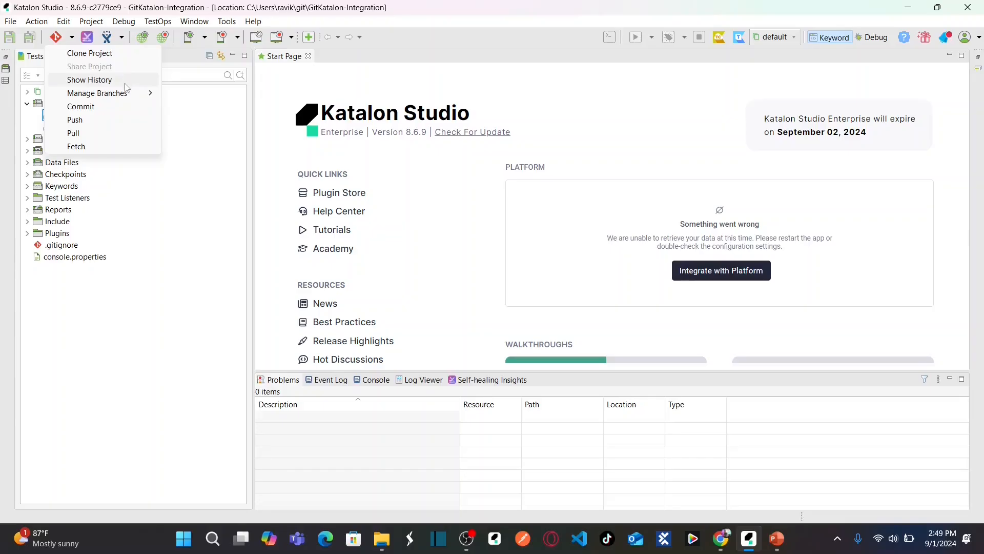
mouse_move(137, 94)
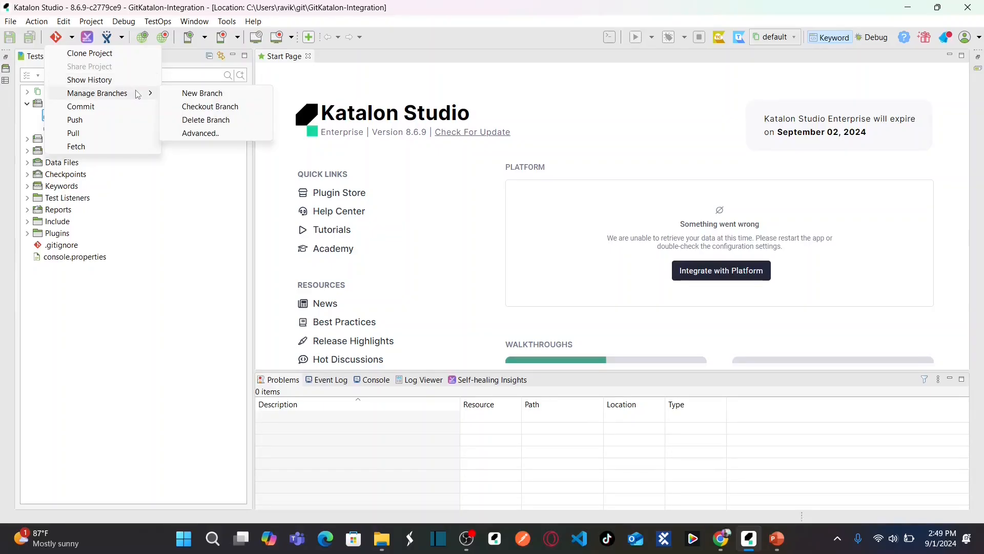
left_click(199, 93)
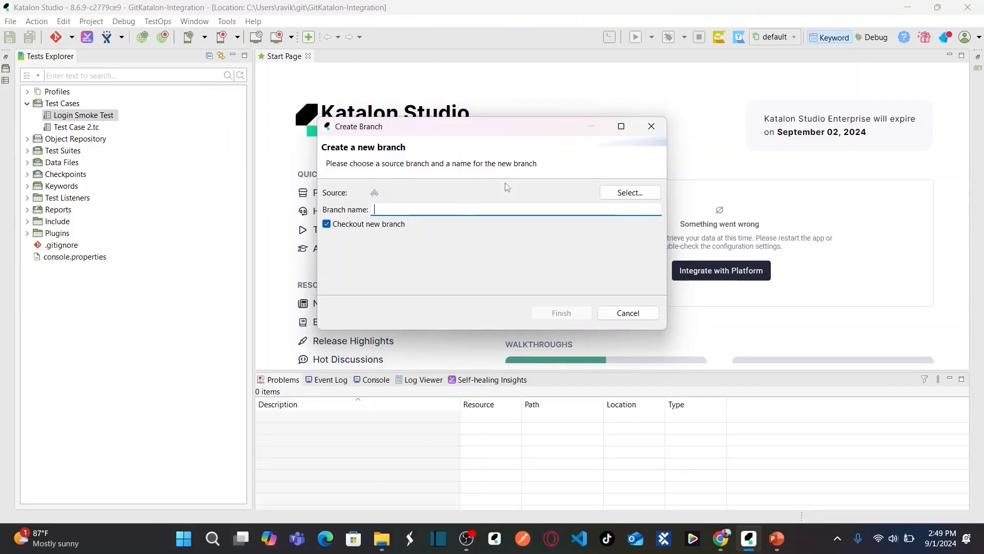
type("tema")
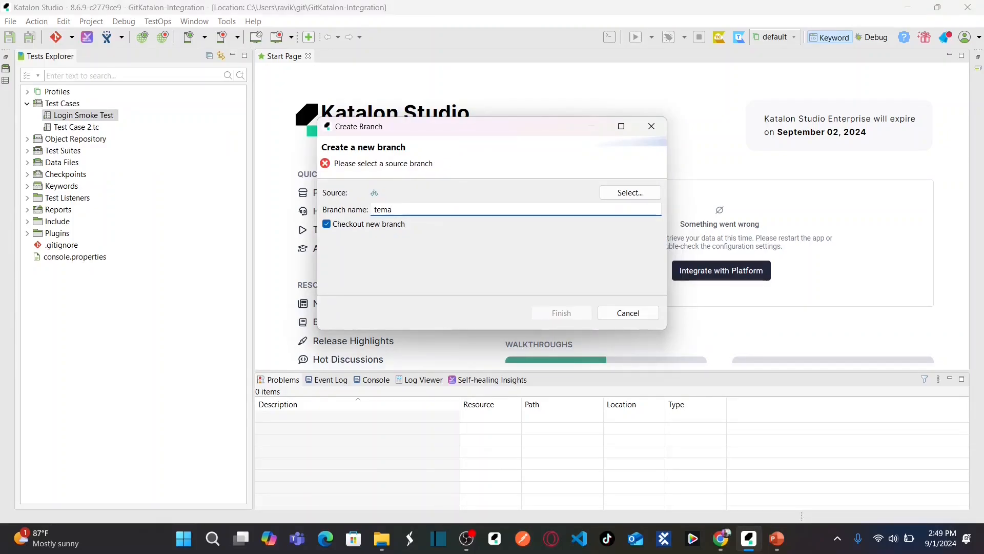
key("BackSpace")
key("BackSpace")
type("am-a")
left_click(620, 193)
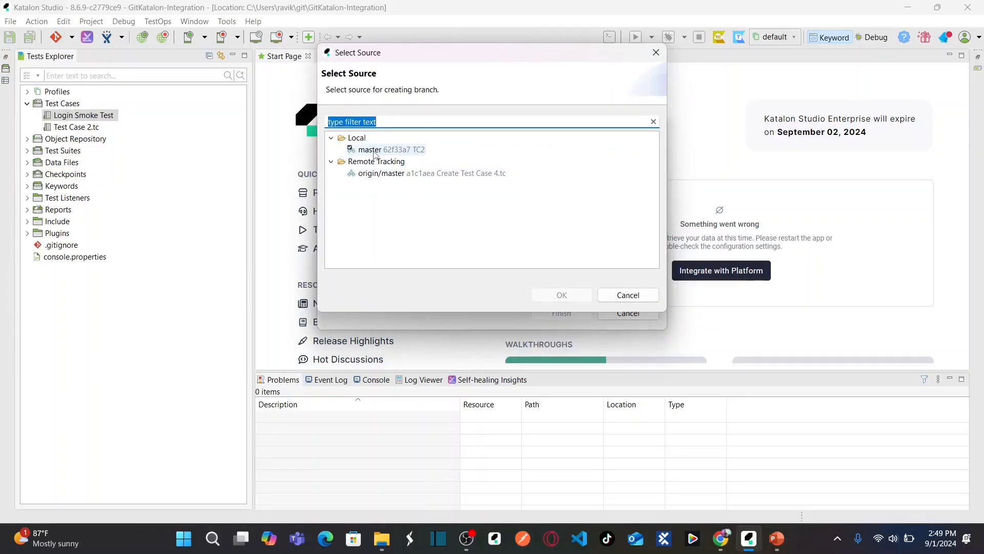
left_click(405, 150)
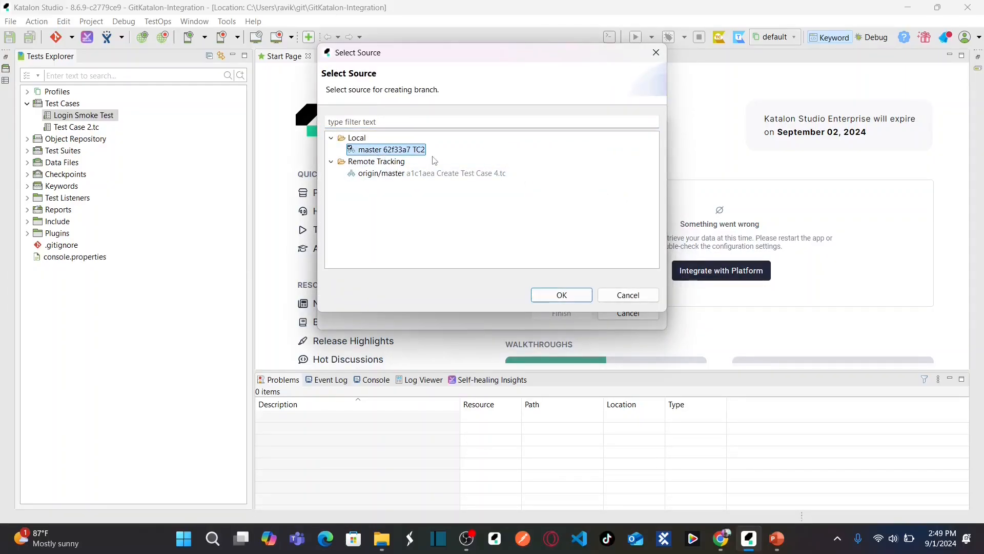
left_click(557, 294)
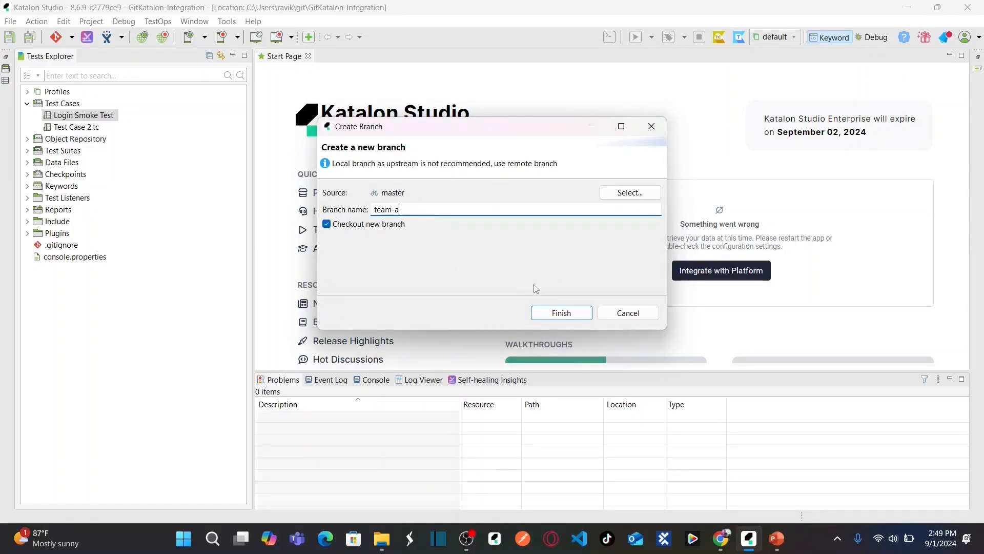
left_click(566, 312)
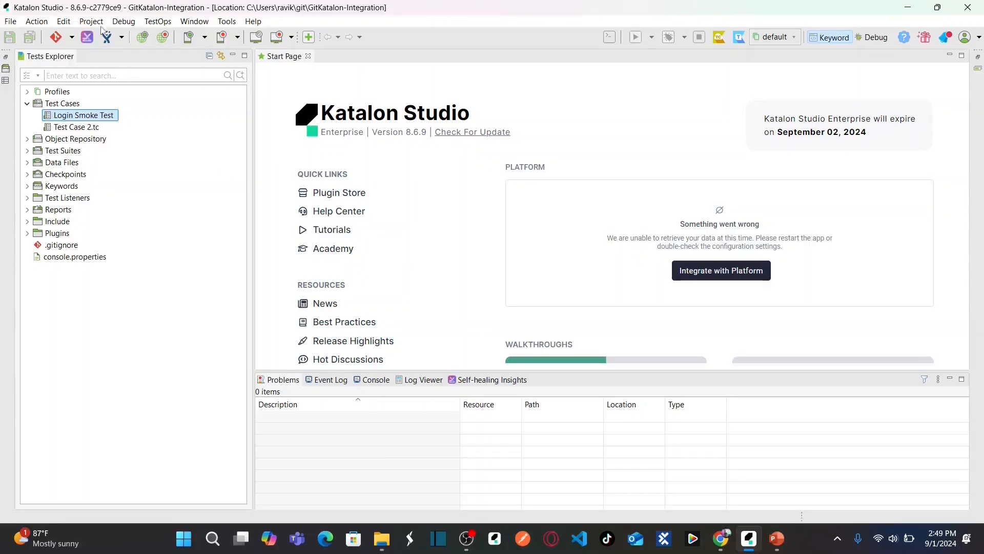
Check out the team-a branch so the project works on it
left_click(71, 37)
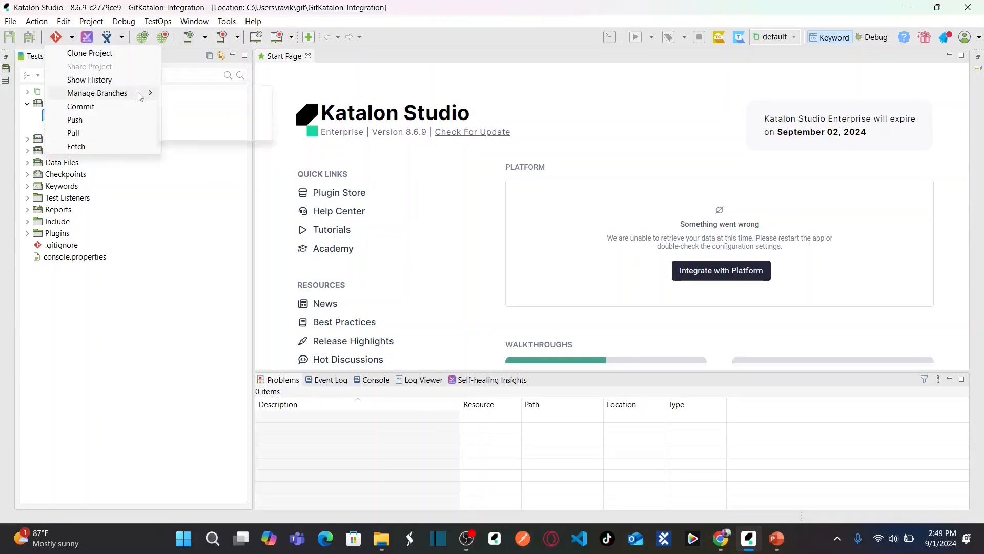
mouse_move(143, 93)
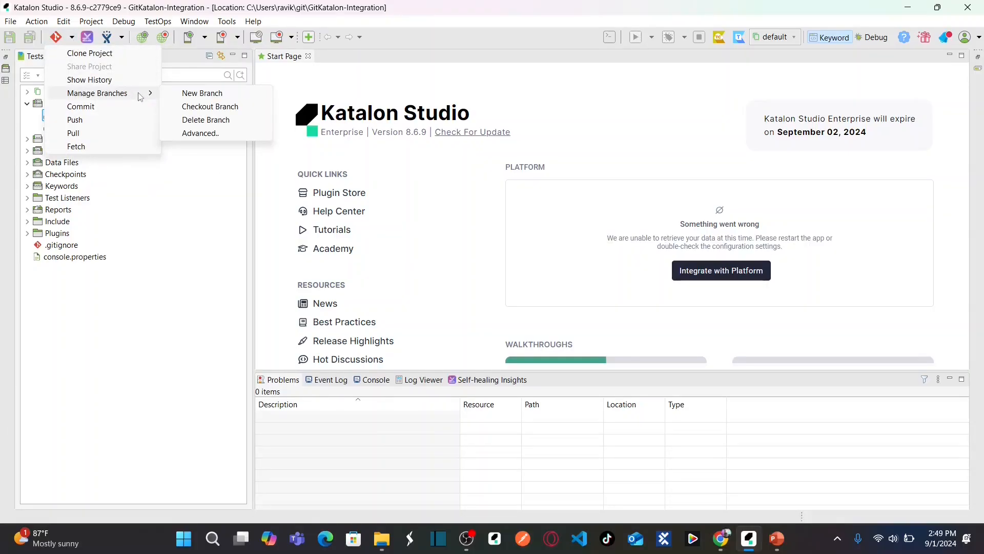
left_click(201, 107)
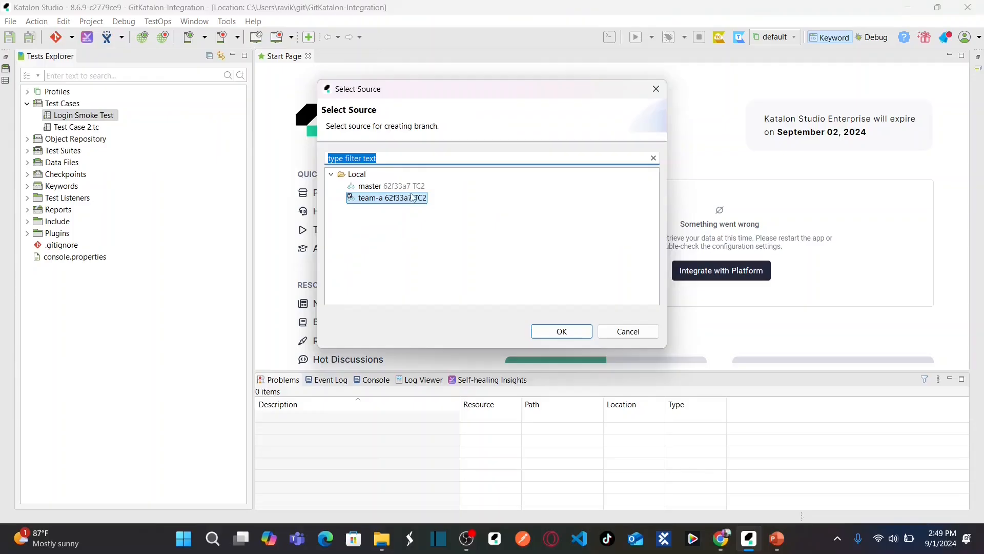
left_click(584, 332)
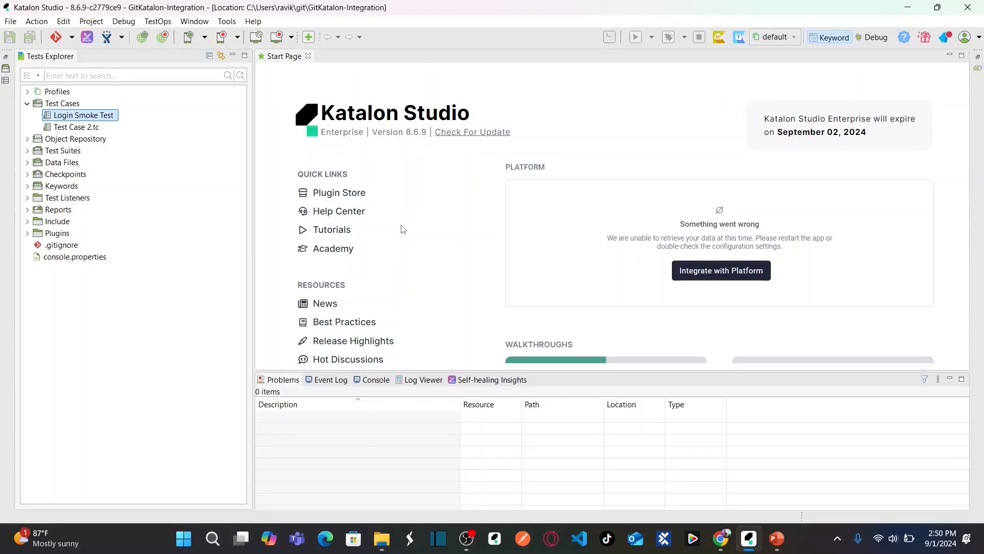
Create a new test case 'Test Case by team a' inside the Test Cases folder
left_click(78, 104)
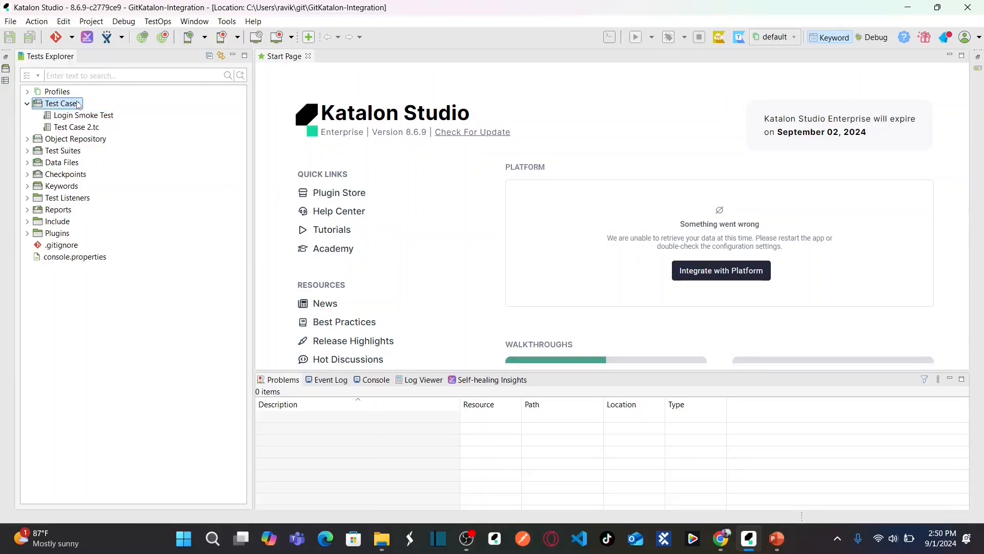
right_click(78, 104)
mouse_move(189, 109)
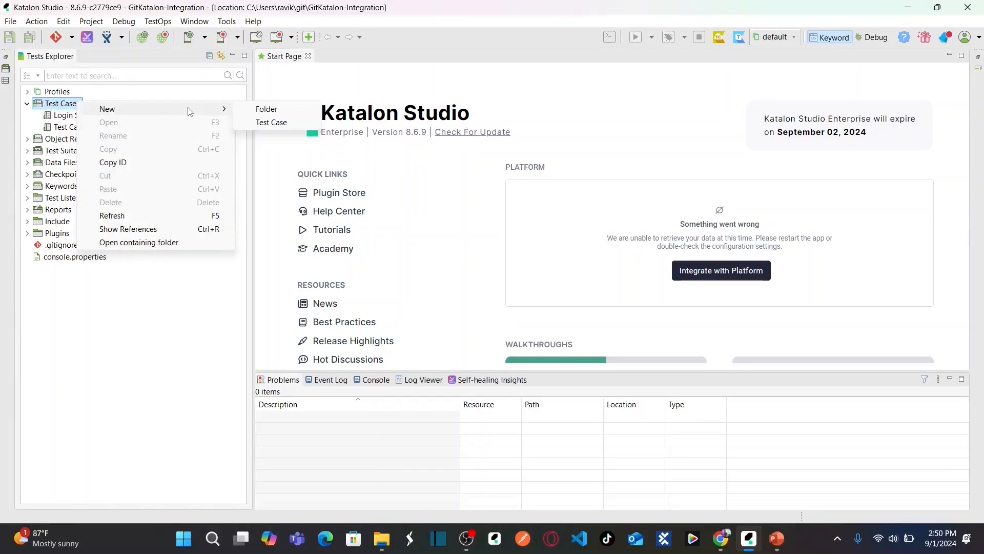
left_click(272, 122)
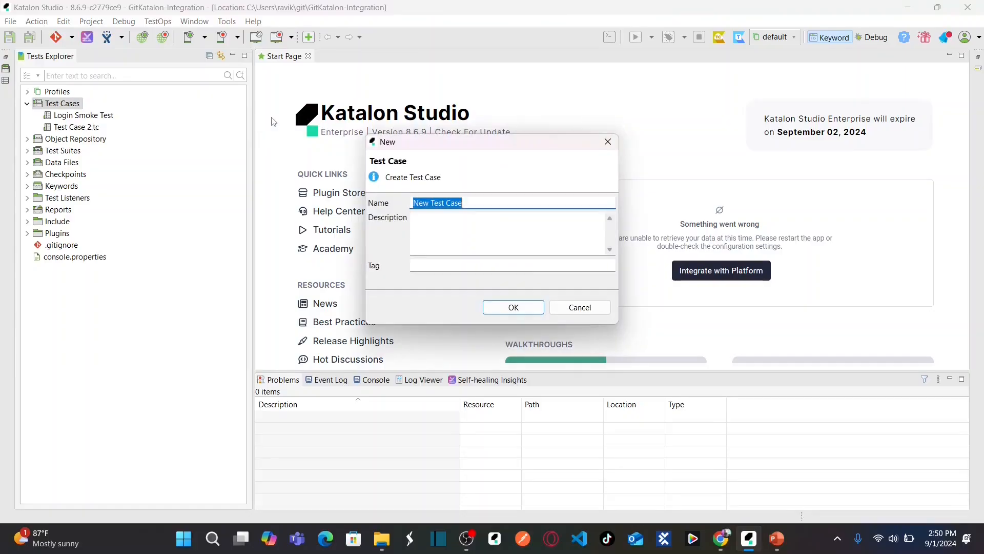
type("Test Case by team a")
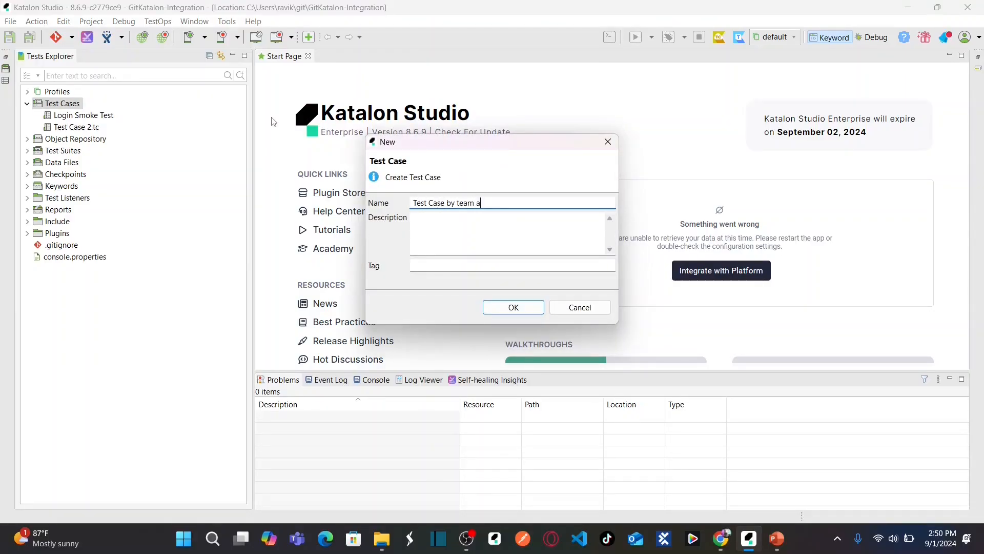
left_click(513, 306)
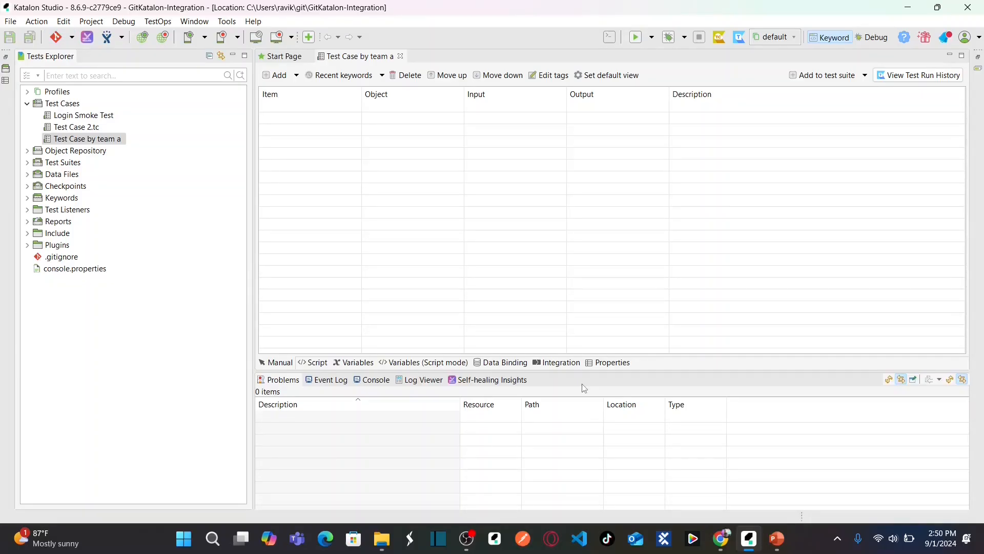
left_click(724, 546)
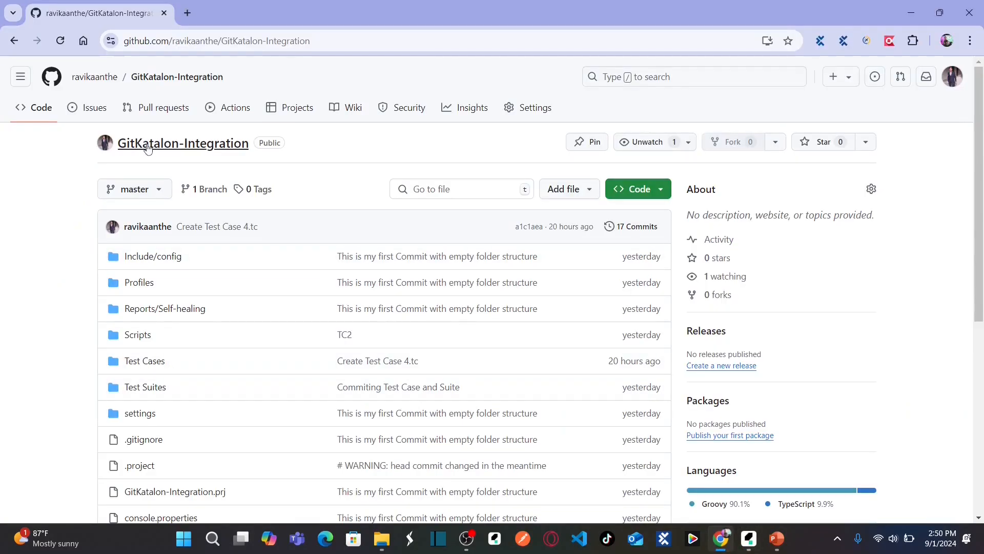
left_click(163, 189)
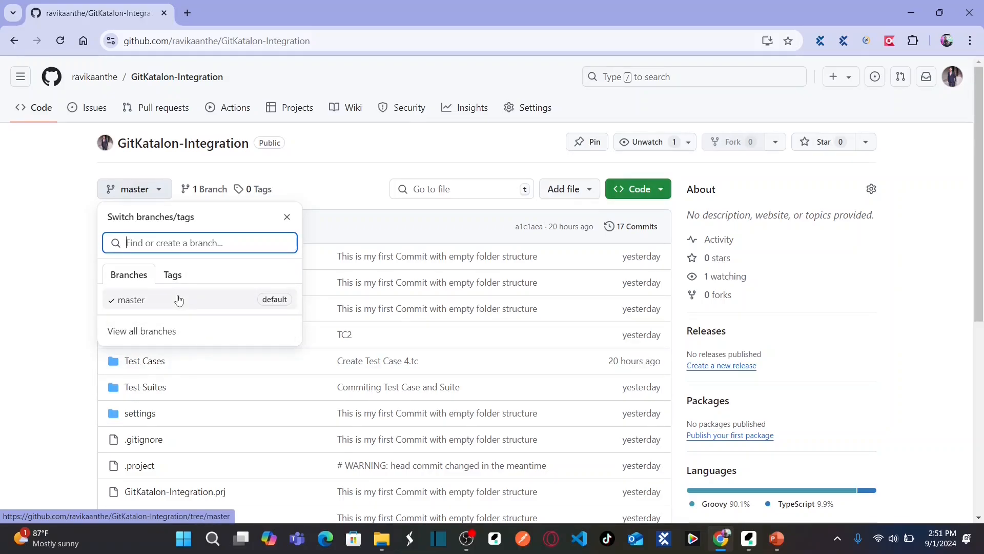
left_click(61, 43)
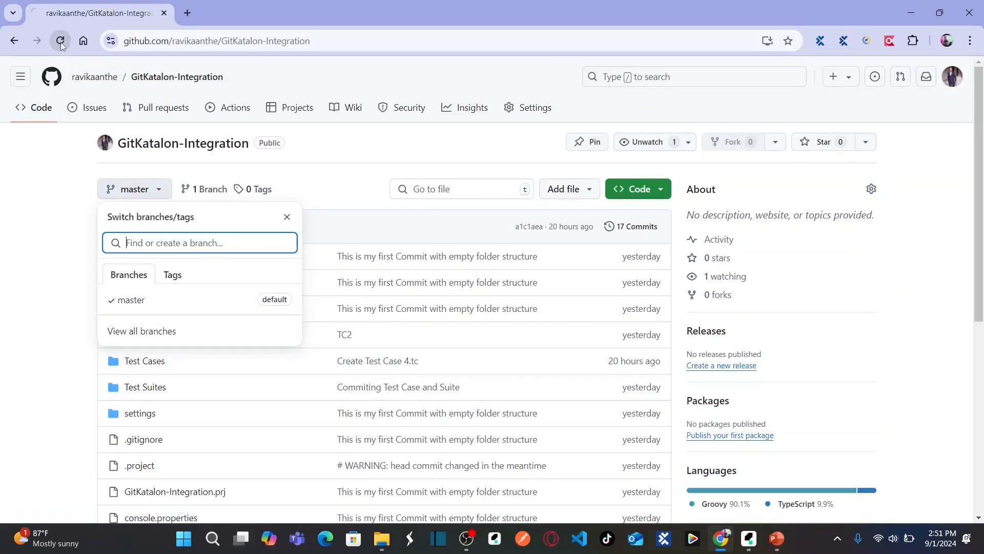
left_click(162, 194)
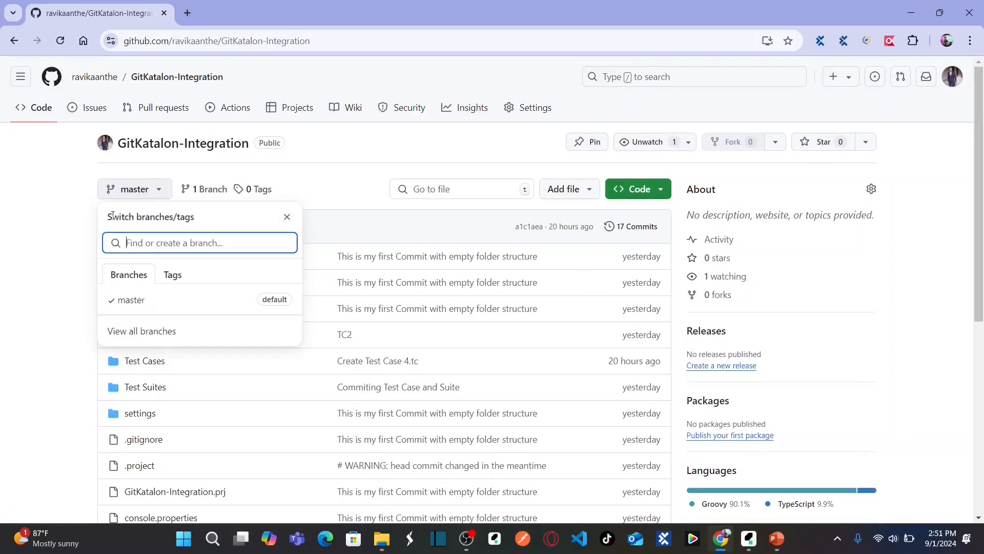
left_click(57, 229)
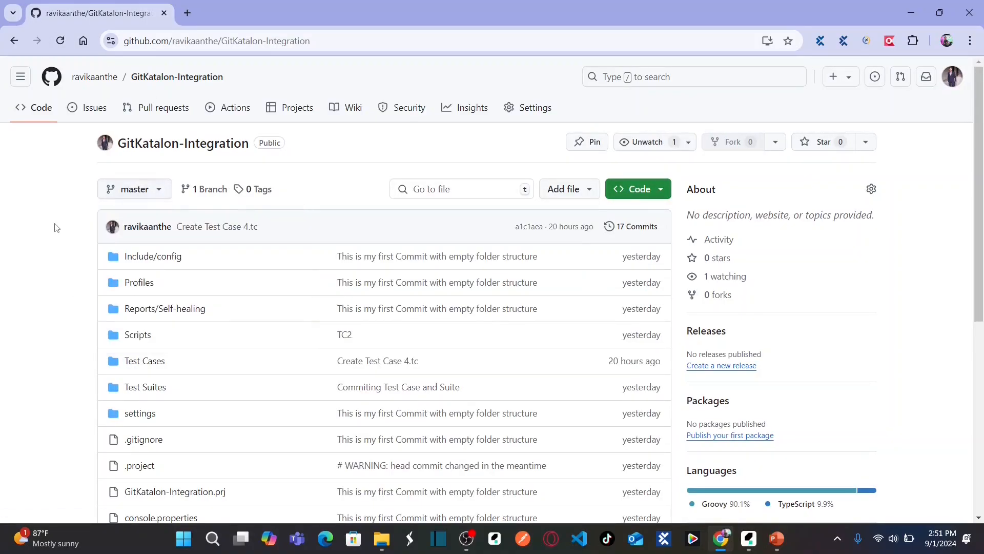
left_click(137, 363)
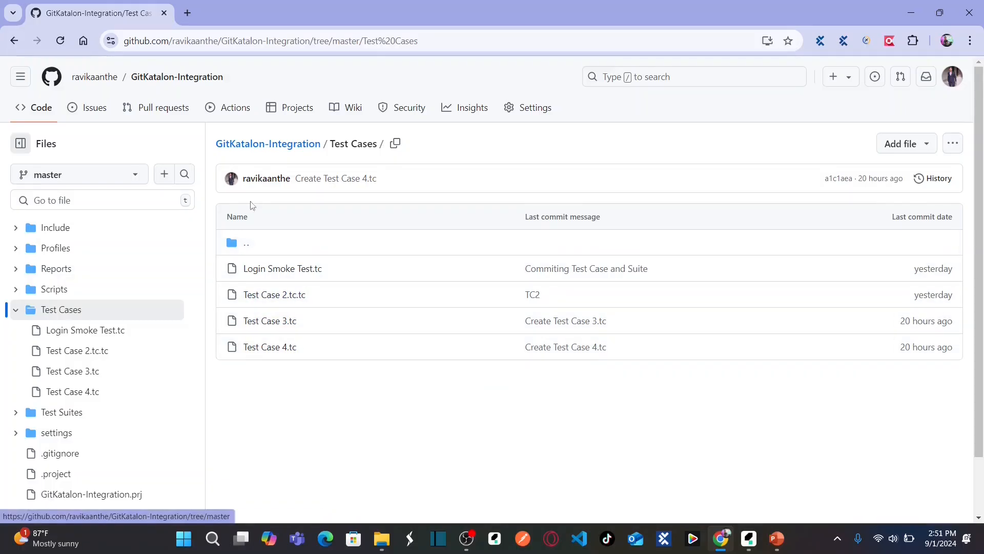
key("alt+Left")
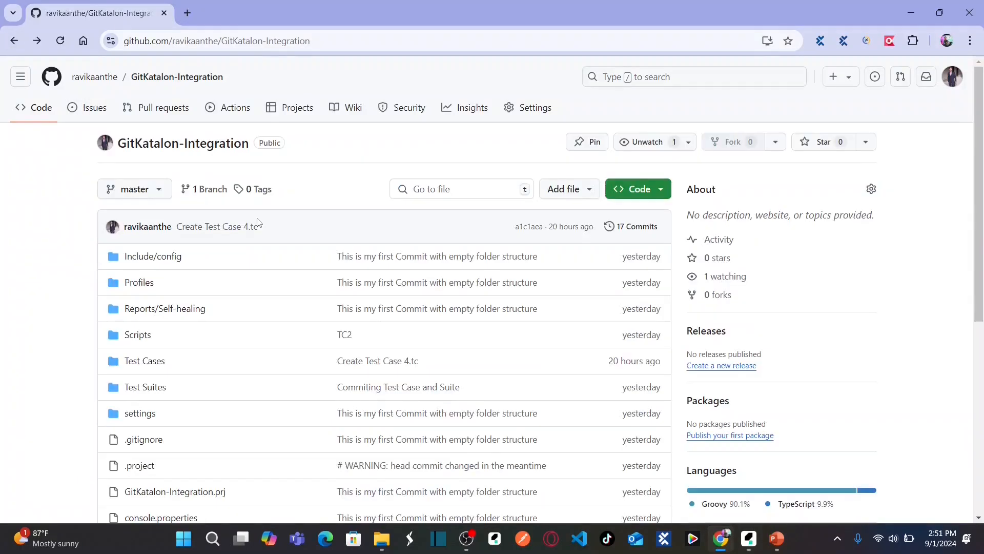
key("alt+Tab")
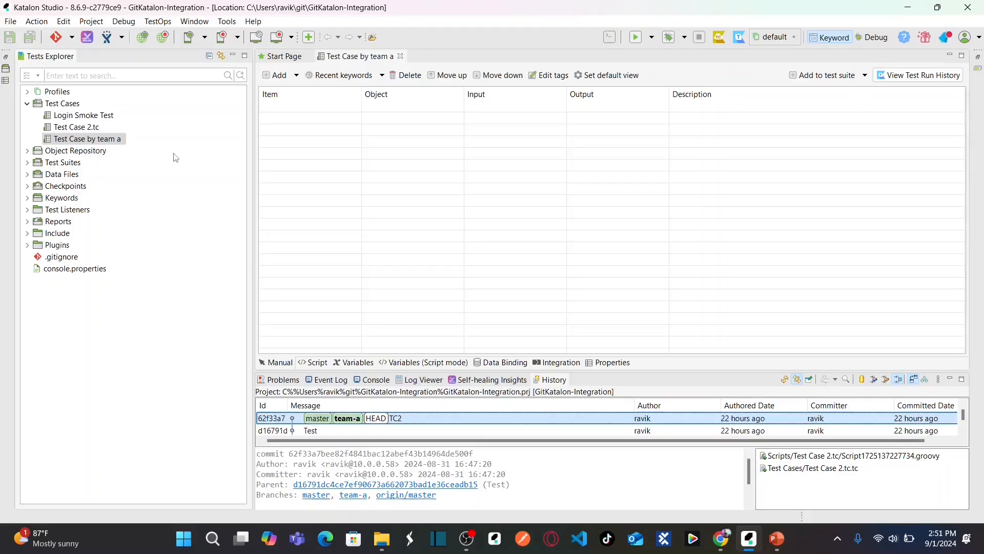
Open Git Staging and stage both new team-a test case files
left_click(72, 38)
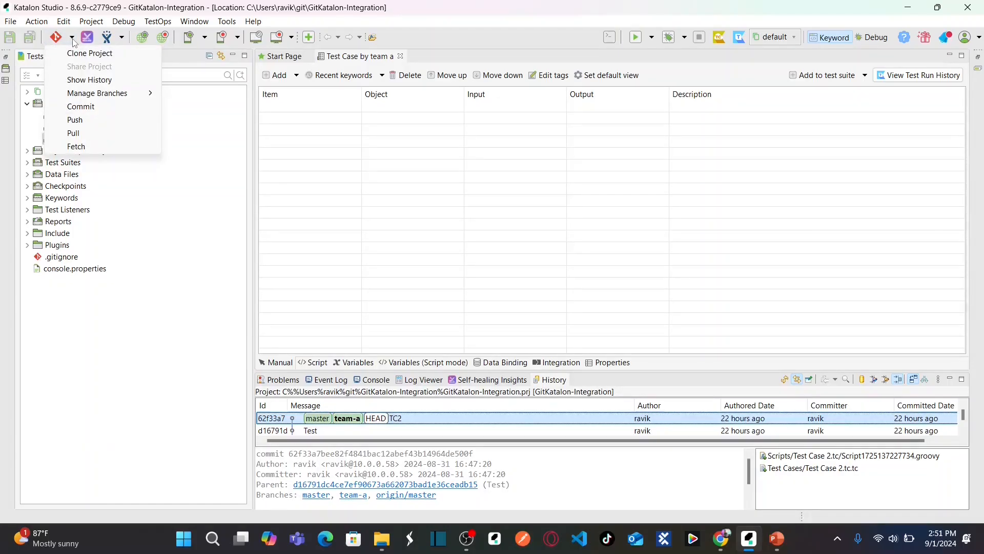
left_click(108, 106)
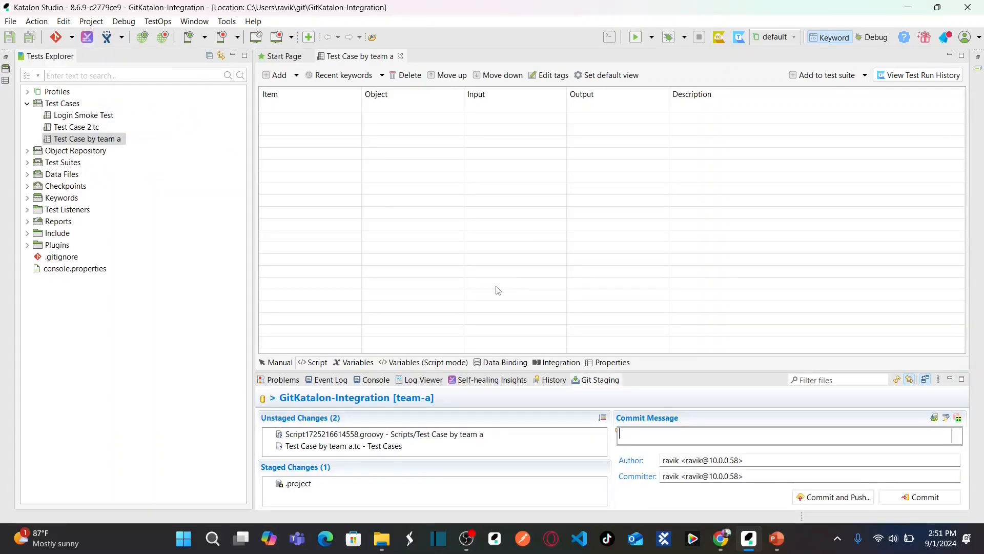
left_click_drag(596, 377, 584, 276)
left_click(422, 336)
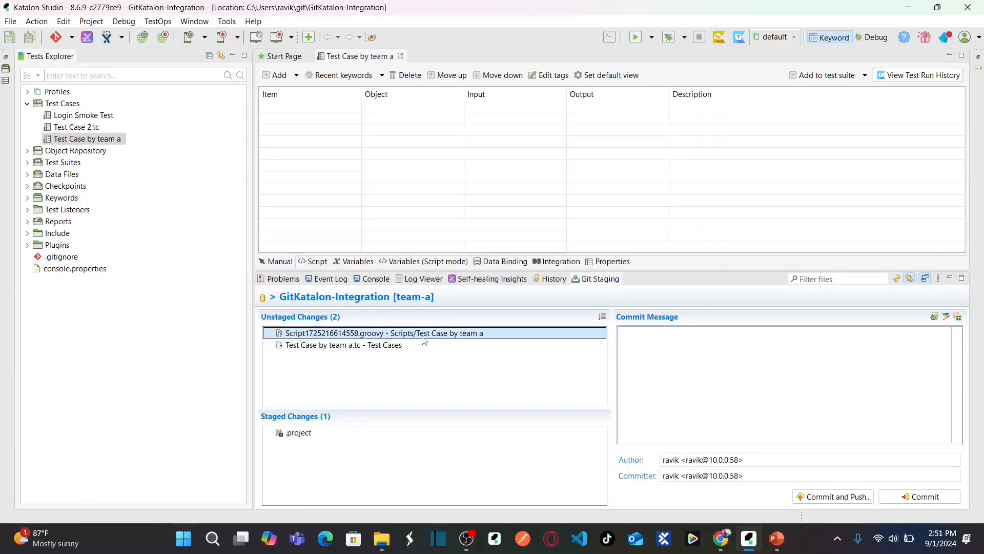
left_click(418, 343, "shift")
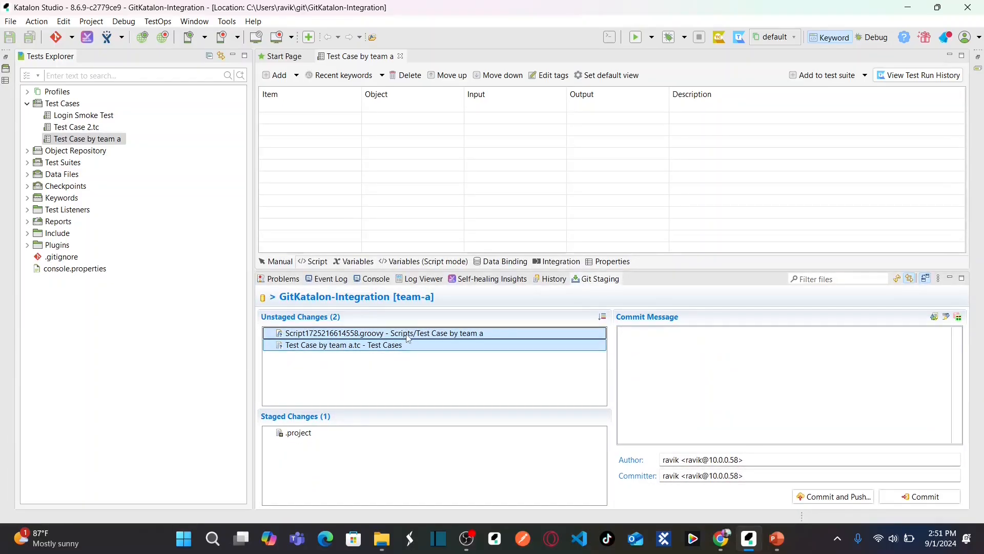
left_click_drag(419, 345, 409, 453)
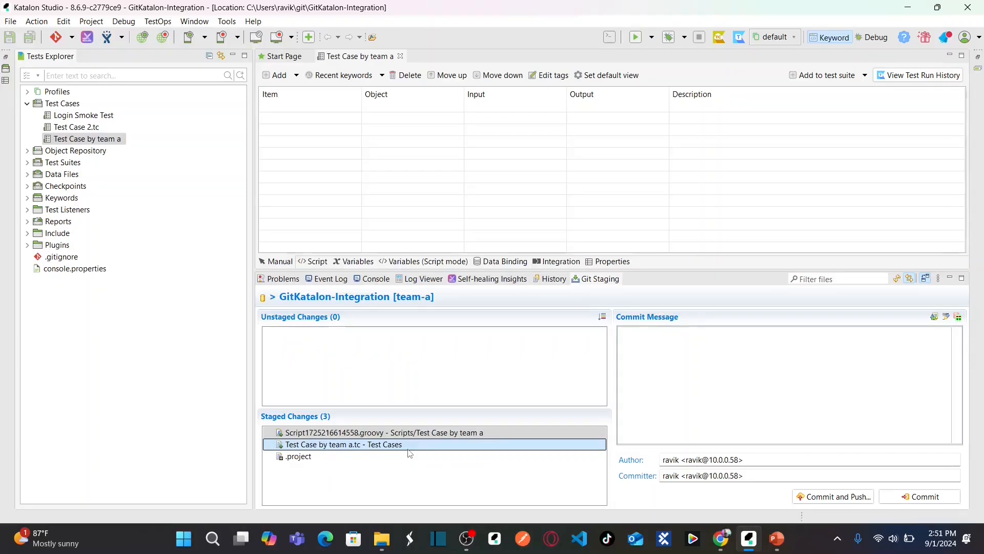
Enter the commit message 'Bug fixes by Team-a'
left_click(679, 368)
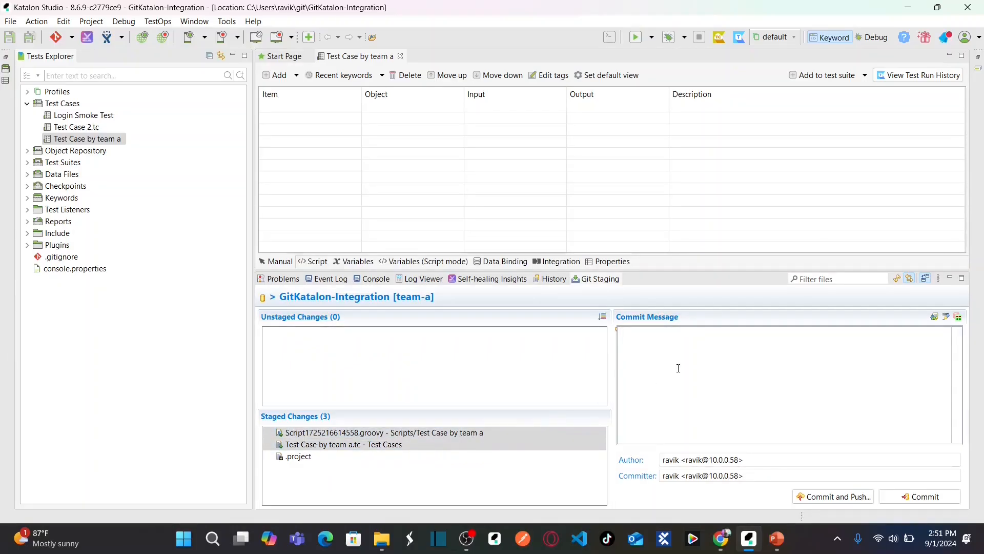
type("Bug fixes by Team")
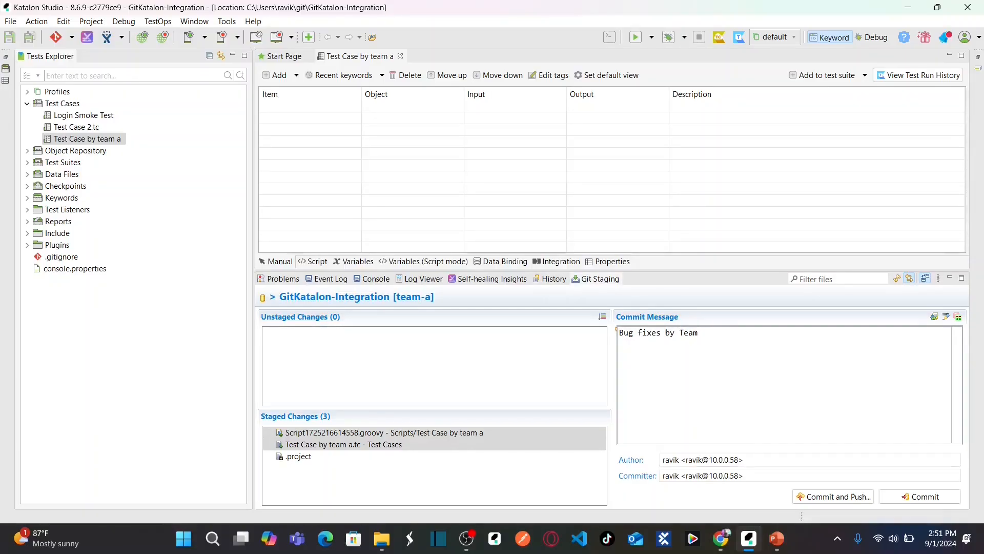
type("-a")
Commit and push, signing in with the GitHub username and pasted access token
left_click(843, 498)
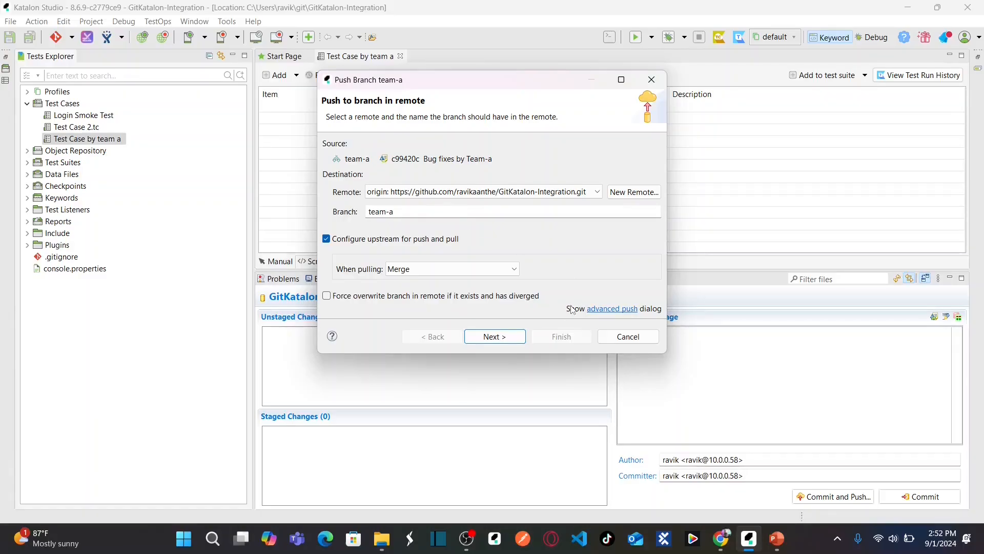
left_click(509, 340)
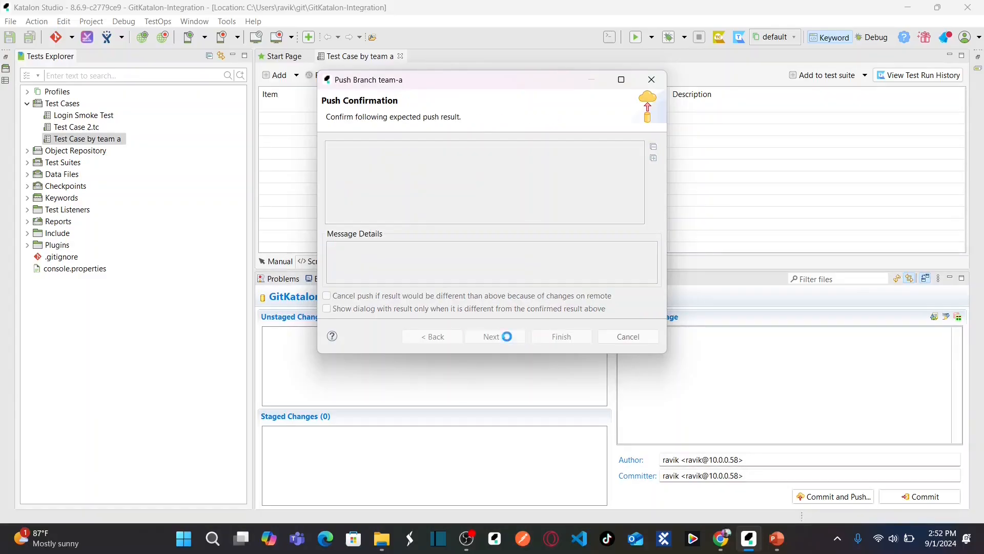
type("ravi")
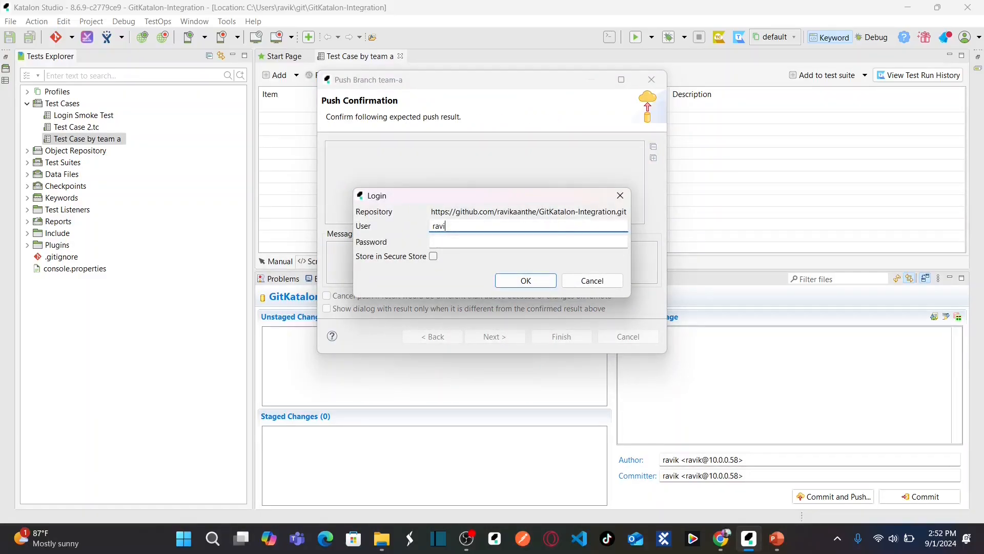
type("kaanthe")
key("Tab")
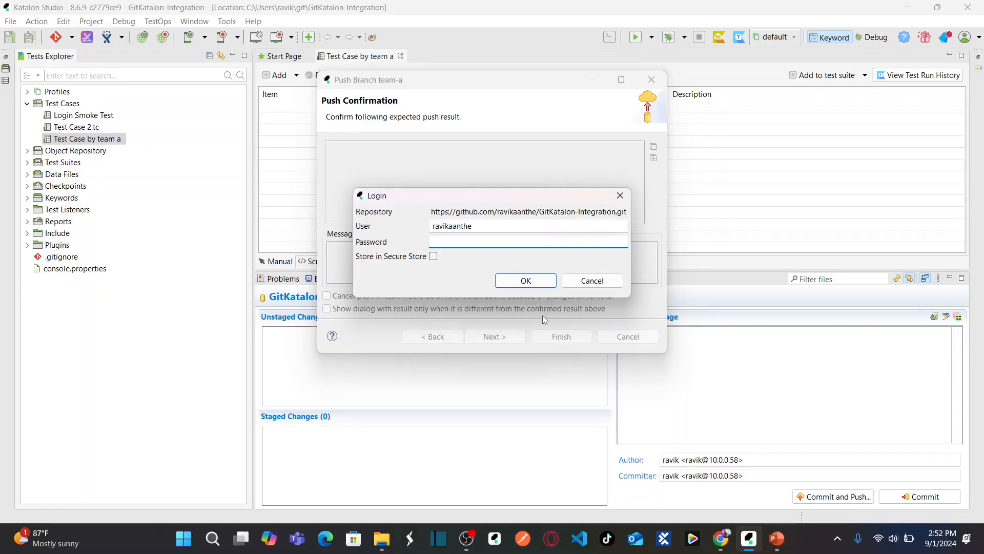
key("ctrl+v")
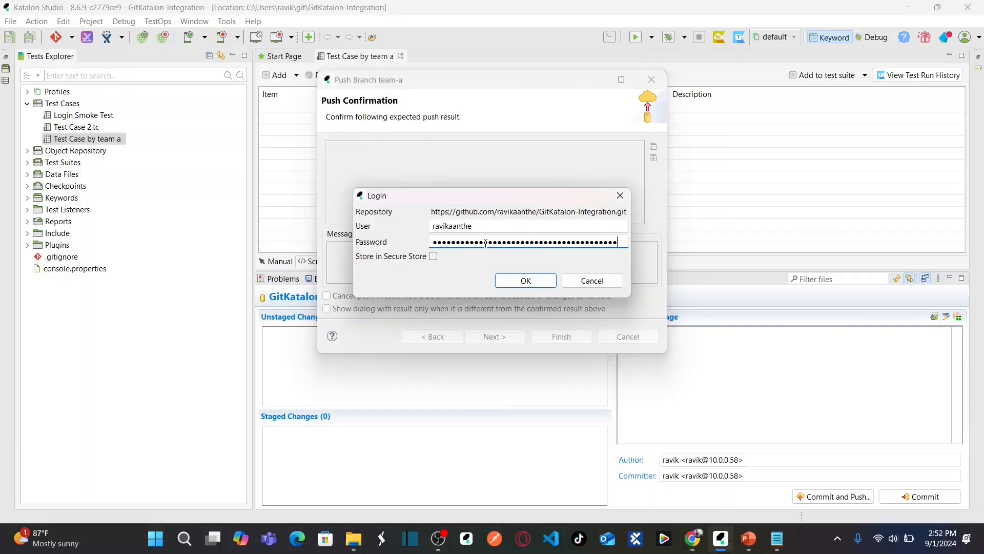
left_click(527, 285)
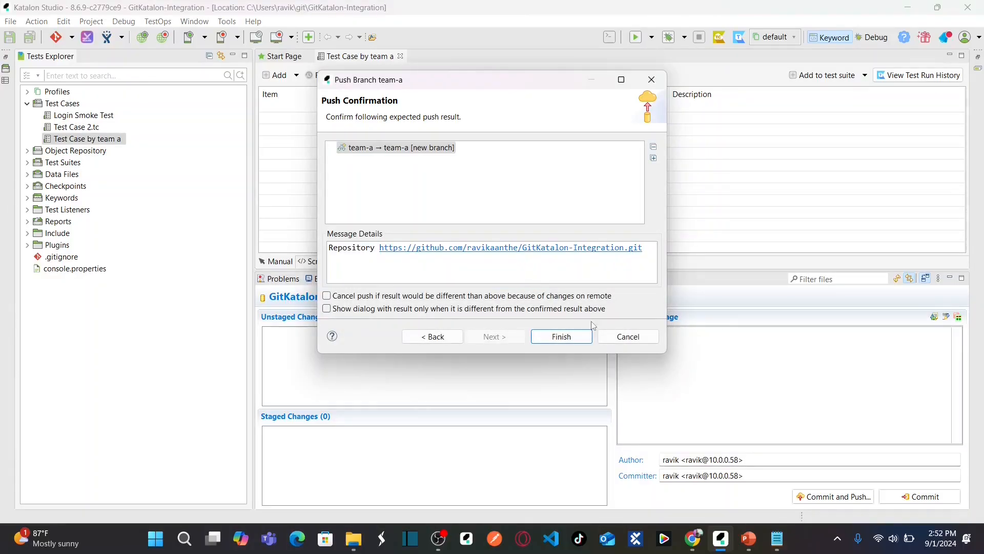
Confirm the push to origin's team-a branch, re-authenticate, then switch to Chrome
left_click(561, 336)
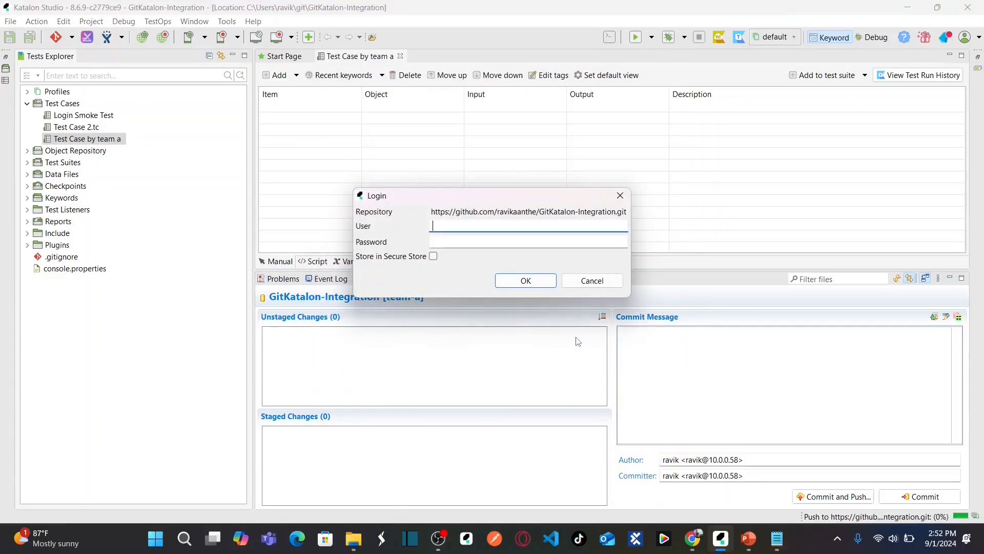
type("ravikaanthe")
key("Tab")
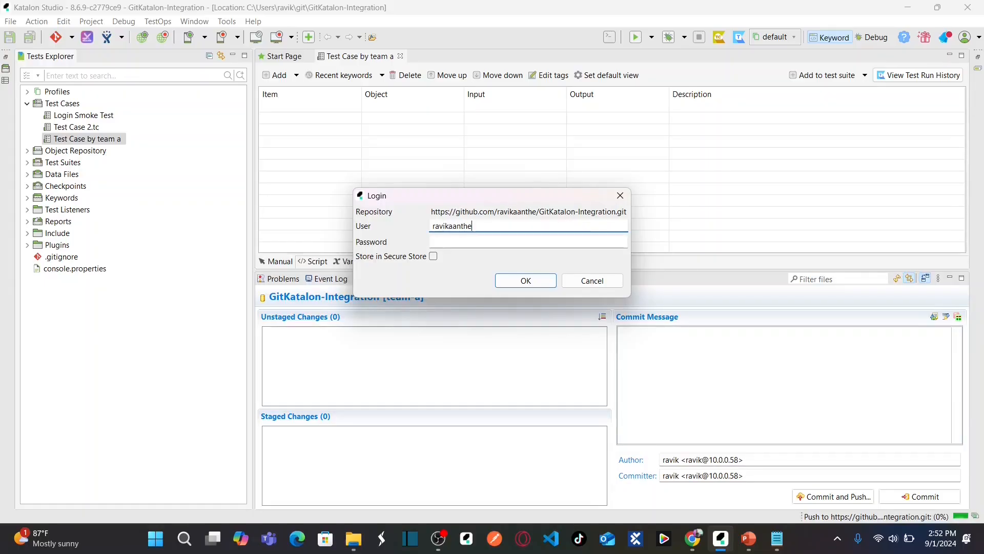
key("ctrl+v")
left_click(524, 285)
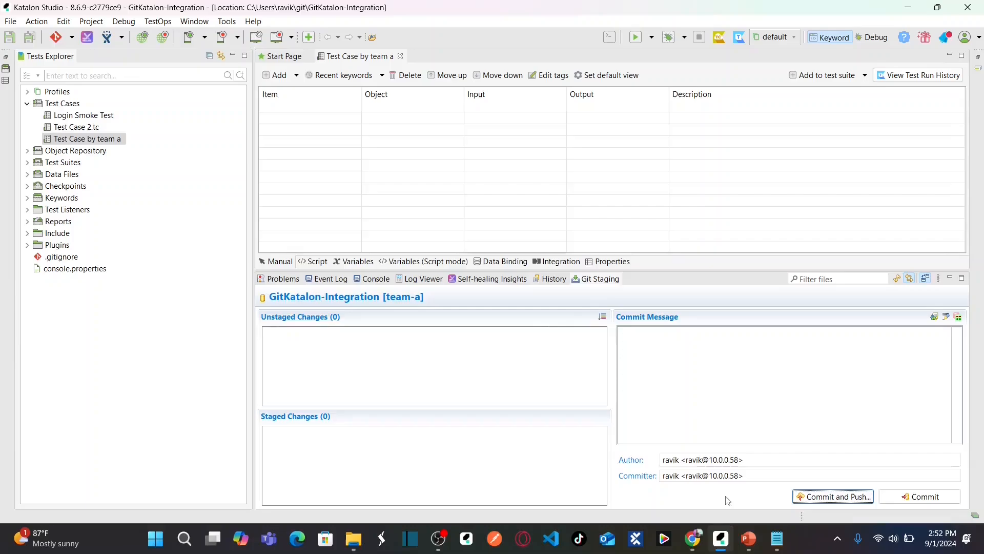
left_click(700, 543)
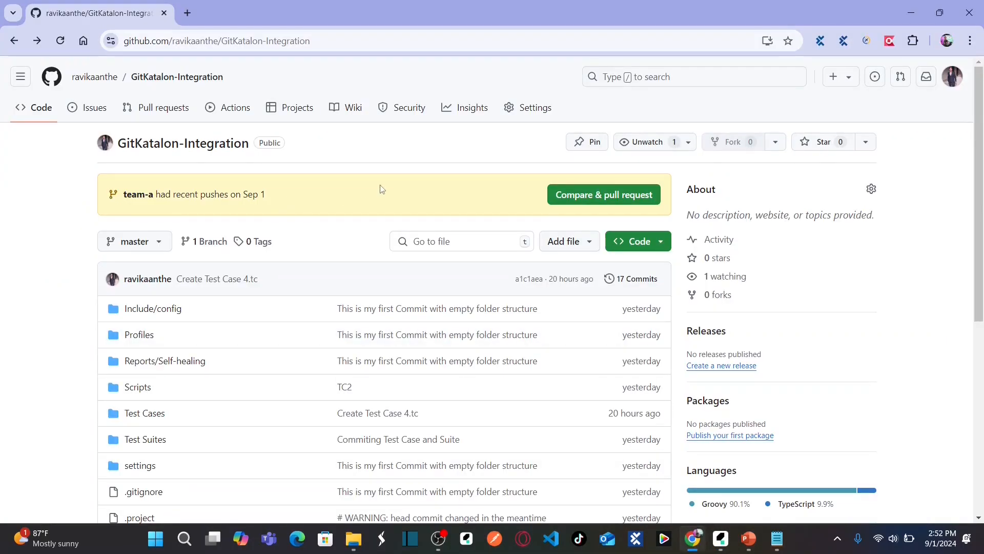
Reload the repository page, switch to the team-a branch, and open its Test Cases folder
left_click(60, 44)
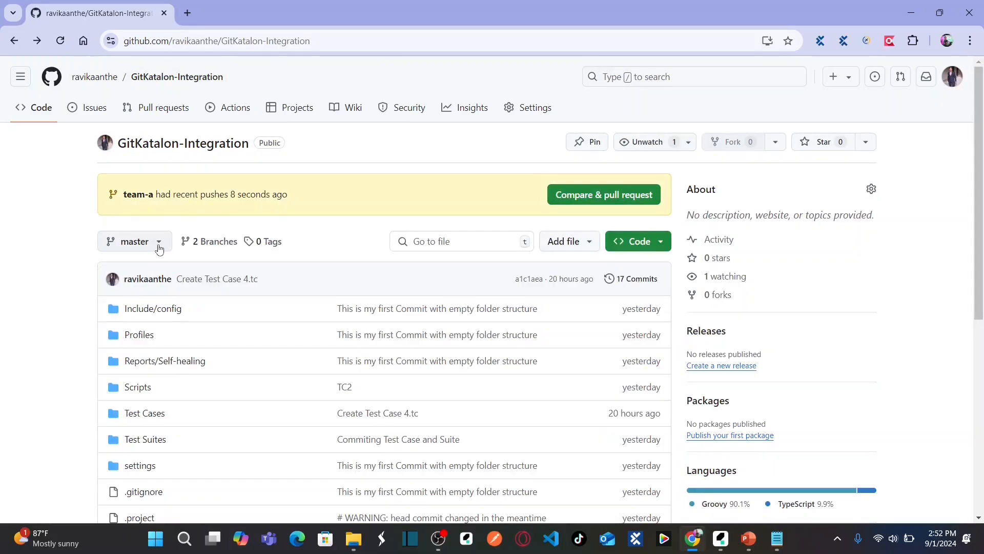
left_click(159, 249)
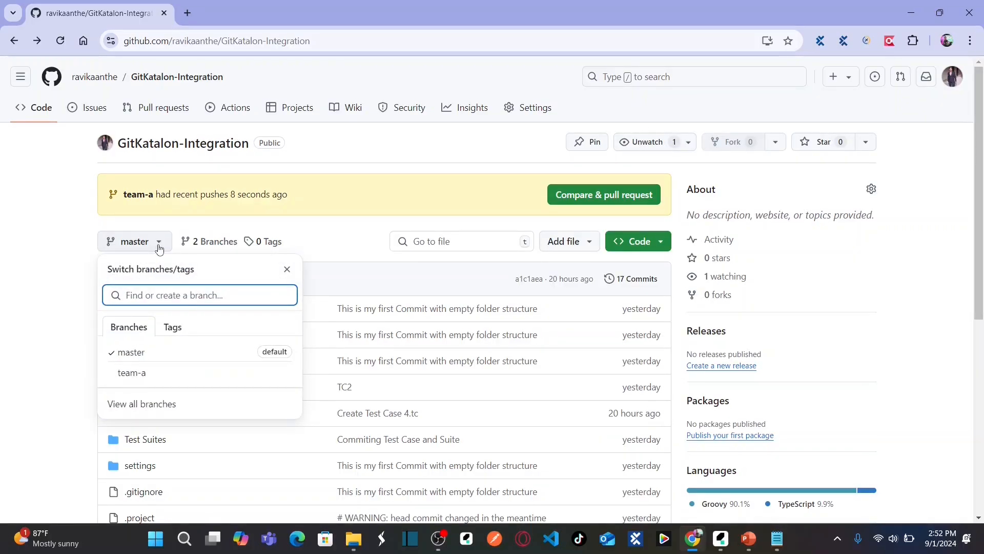
left_click(181, 375)
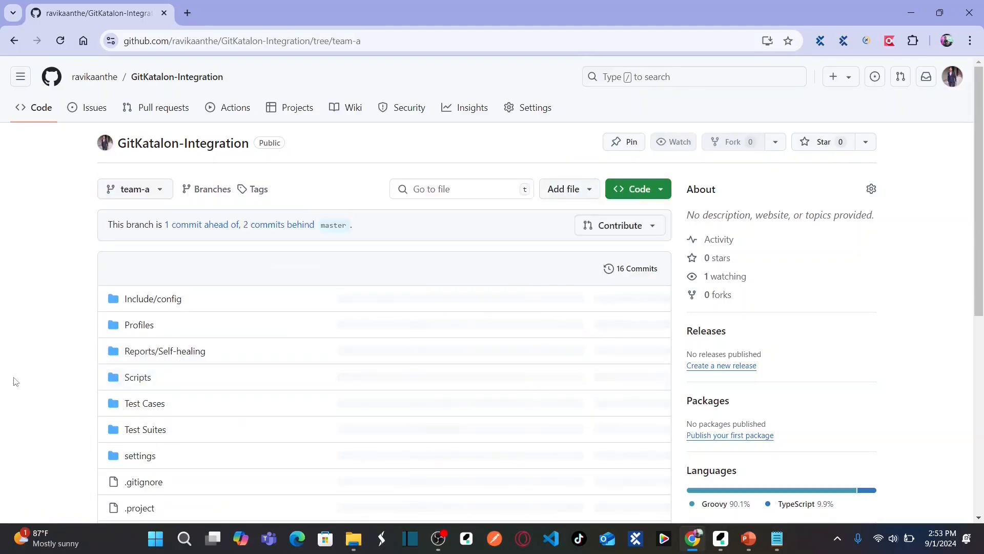
scroll(58, 401, "down", 1)
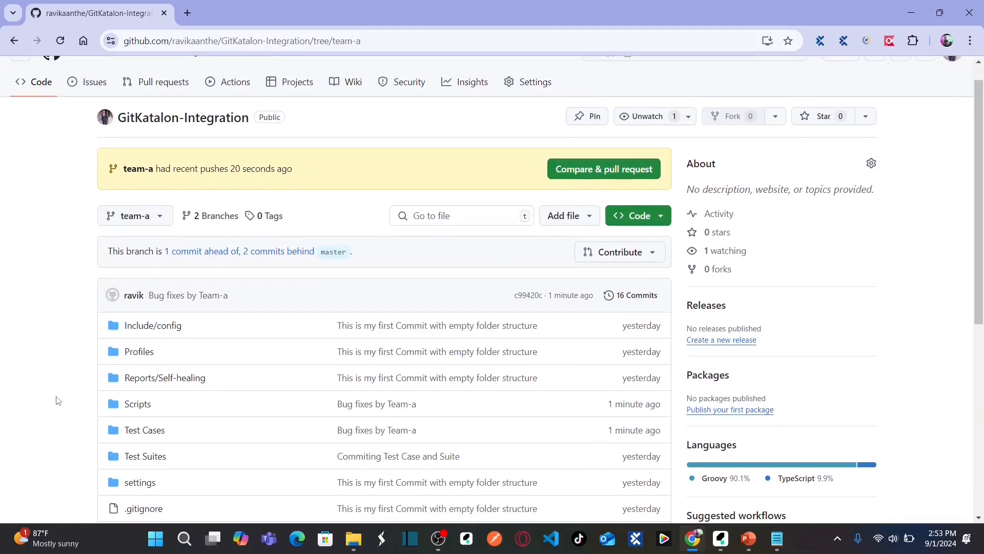
left_click(147, 431)
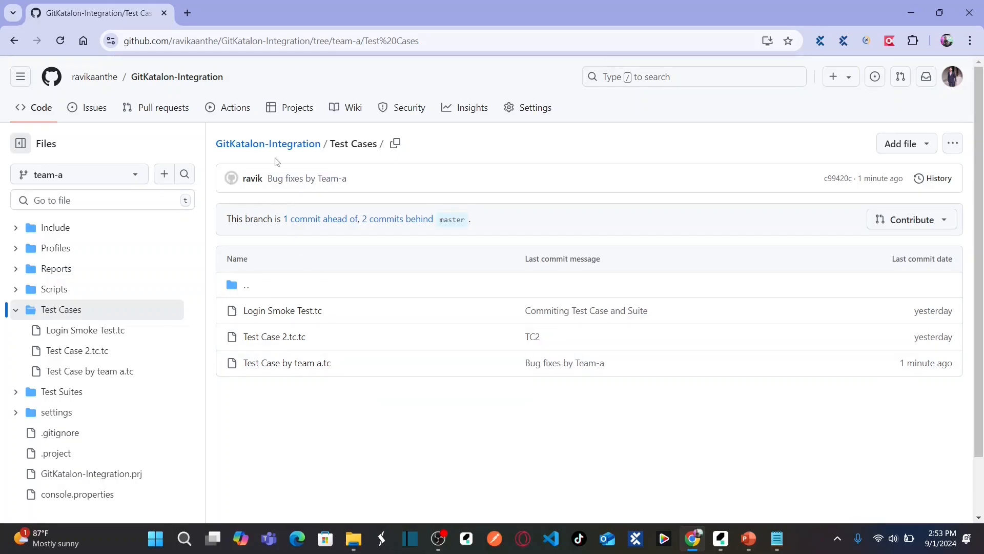
Compare master and team-a branches, then reopen team-a's Test Cases folder
left_click(262, 149)
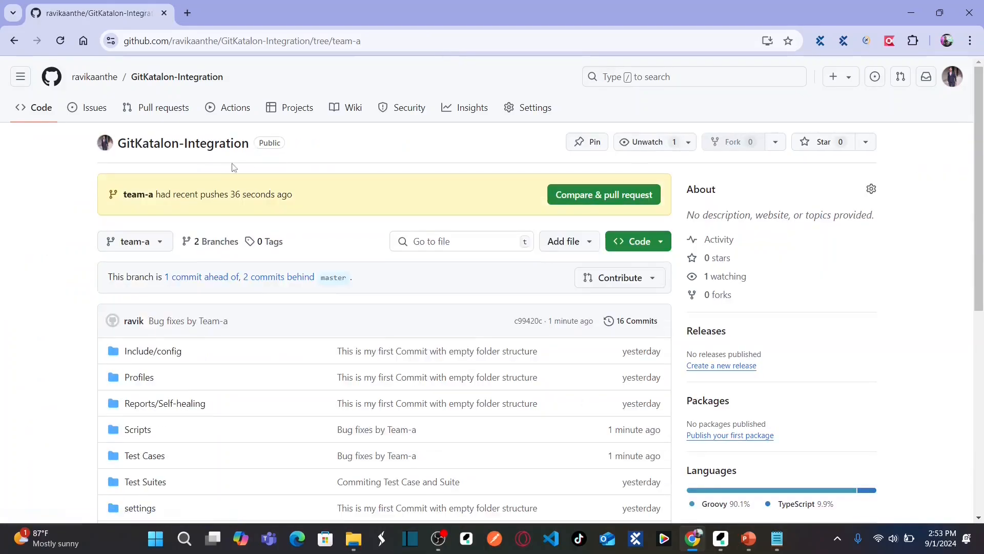
left_click(159, 243)
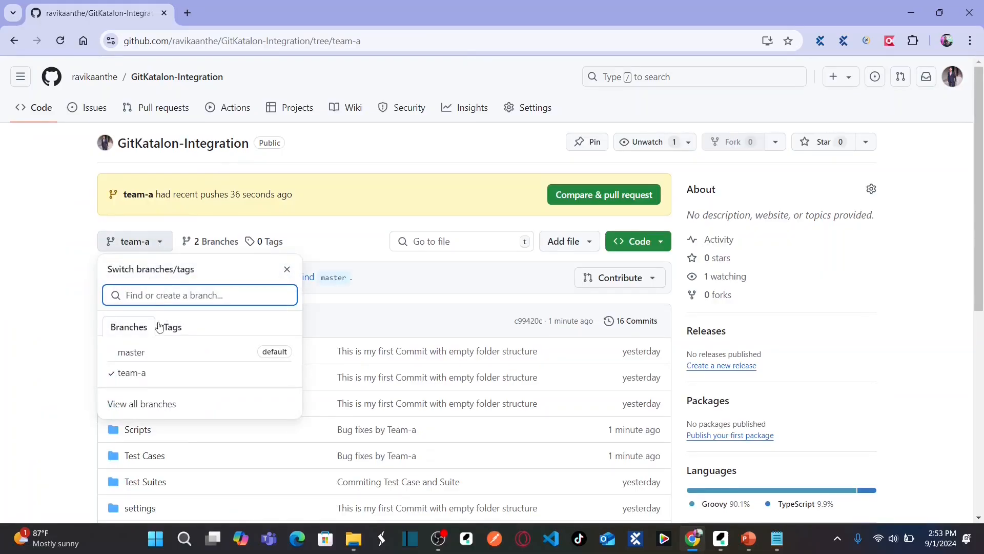
left_click(145, 351)
left_click(167, 245)
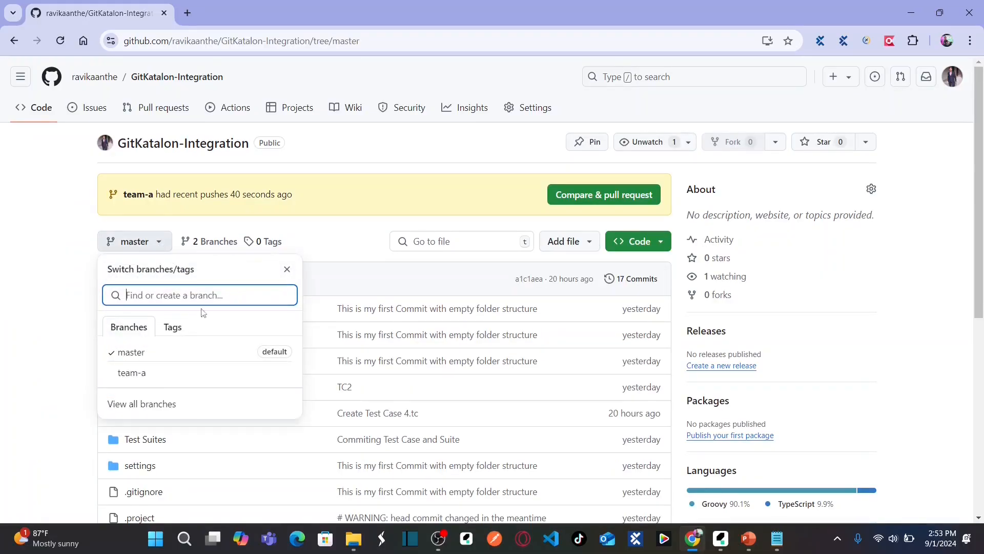
left_click(146, 374)
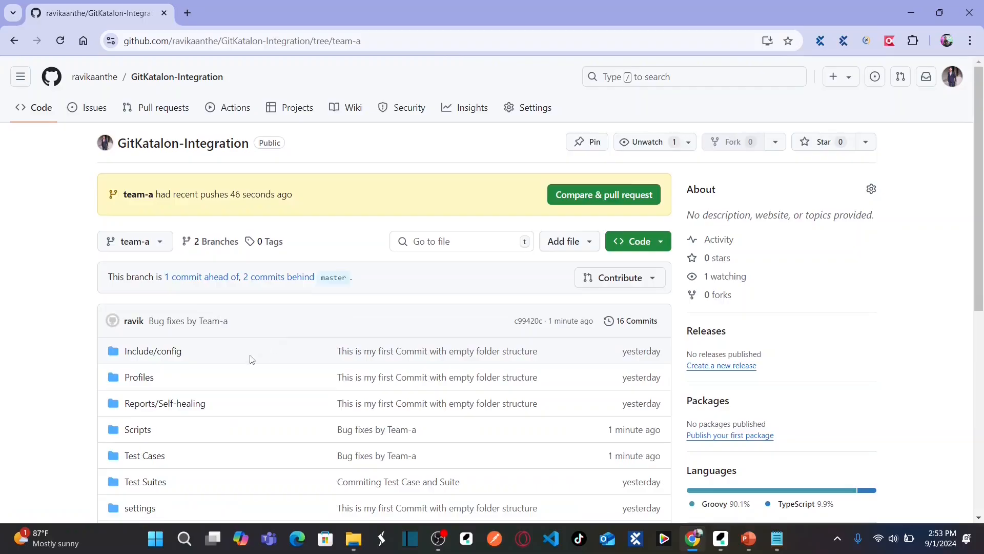
left_click(146, 456)
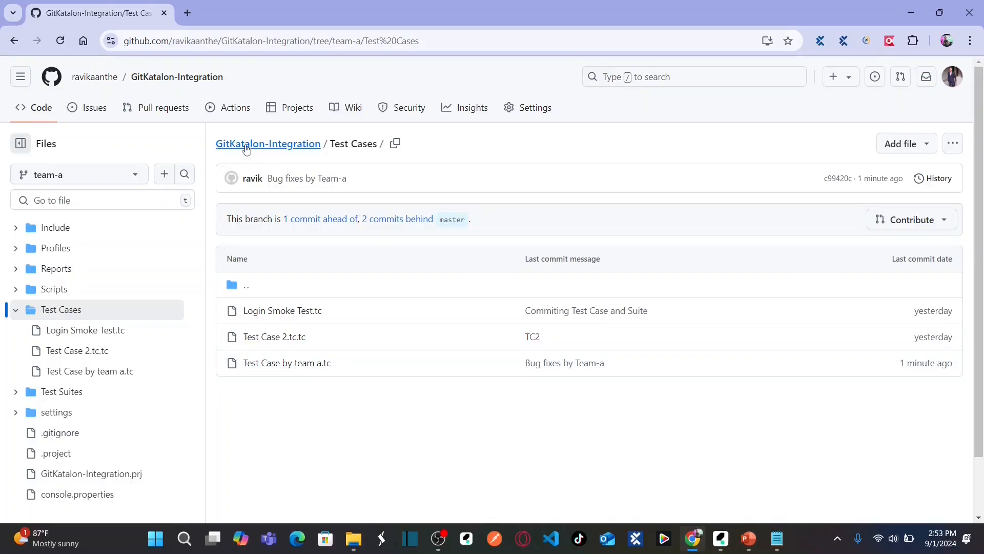
Go back to the GitKatalon-Integration root and select the master branch
left_click(246, 149)
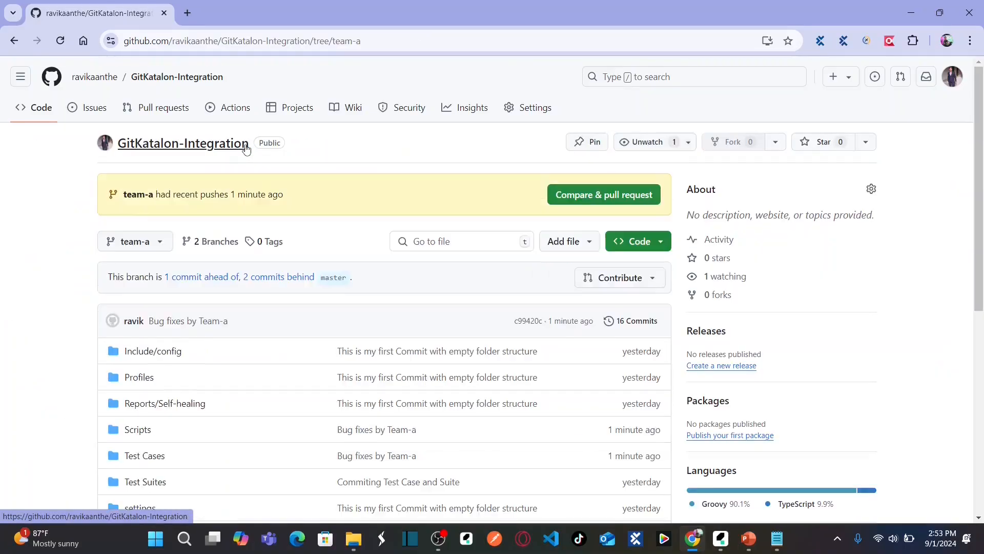
left_click(166, 241)
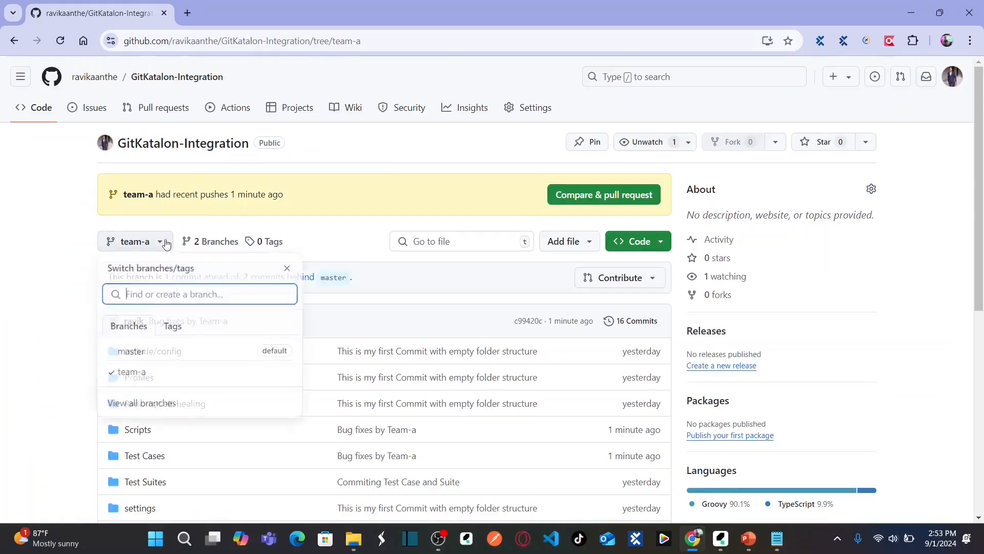
left_click(139, 361)
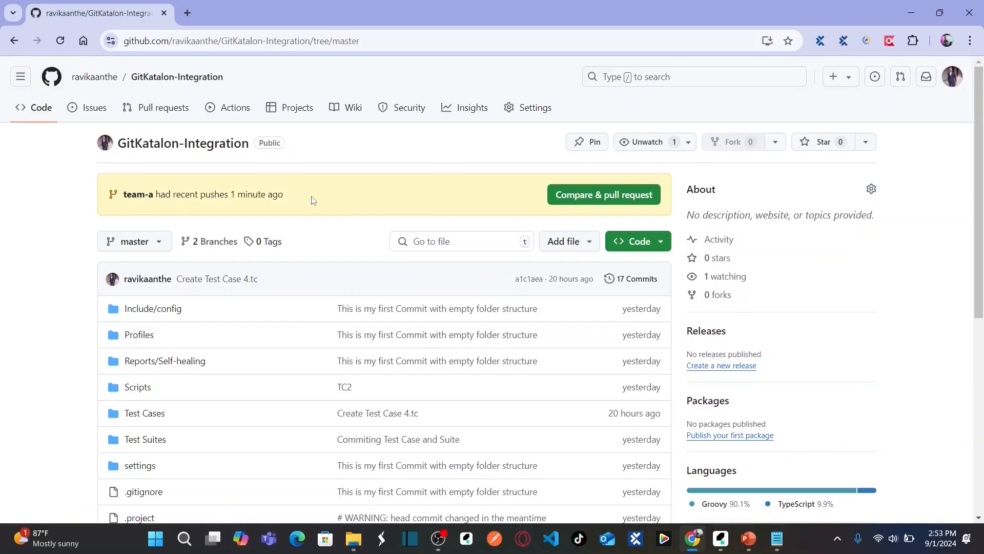
Create pull request 'Bug fixes by Team-a' from team-a into master
left_click(592, 195)
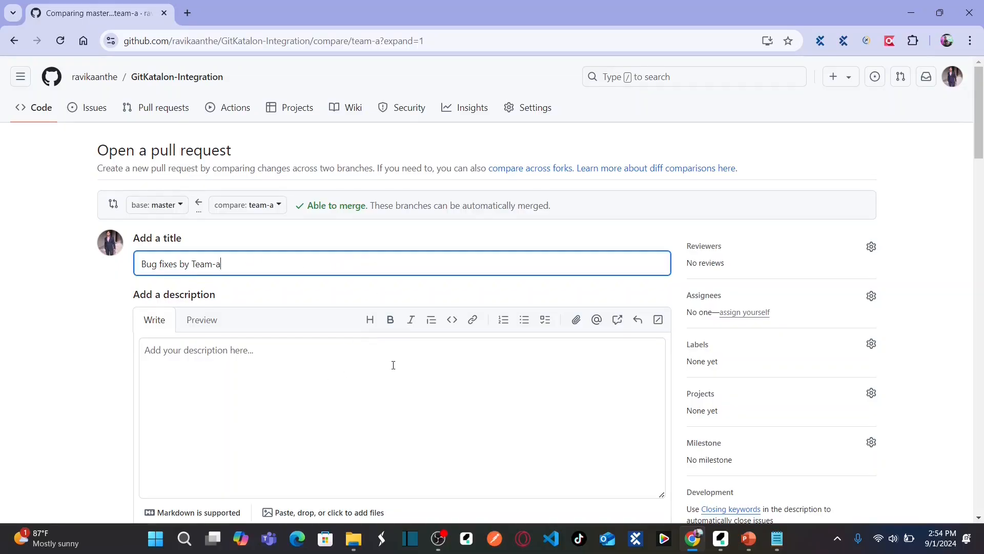
scroll(609, 232, "down", 6)
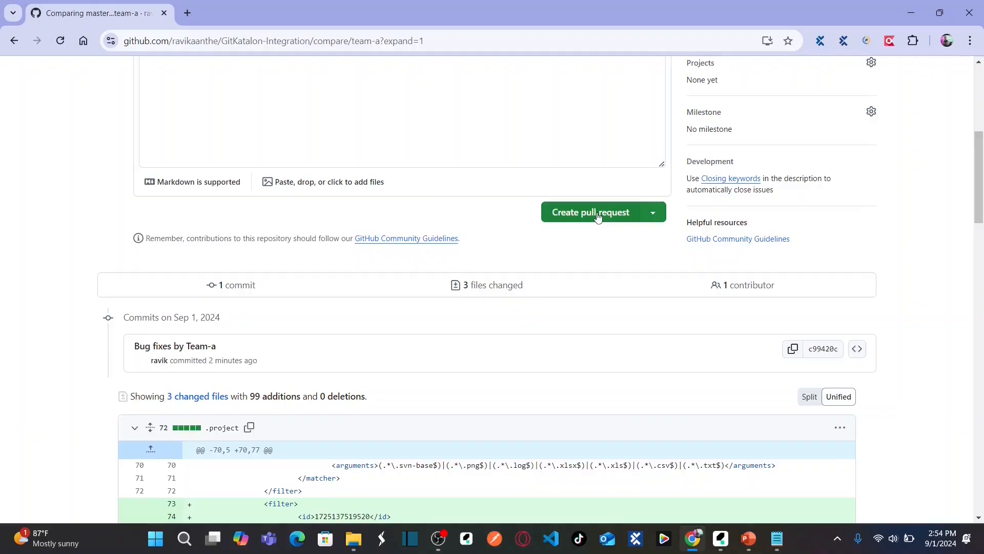
left_click(598, 216)
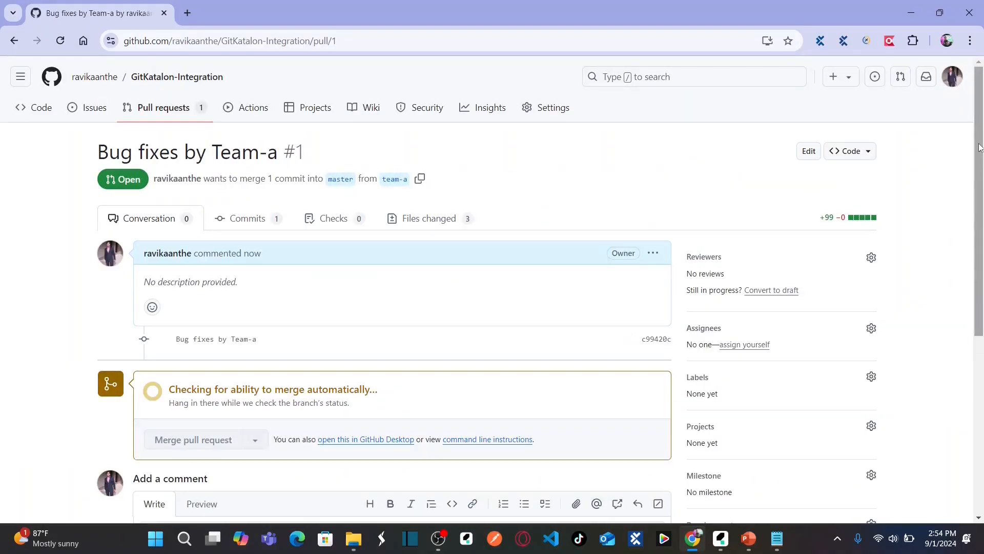
left_click_drag(980, 152, 978, 235)
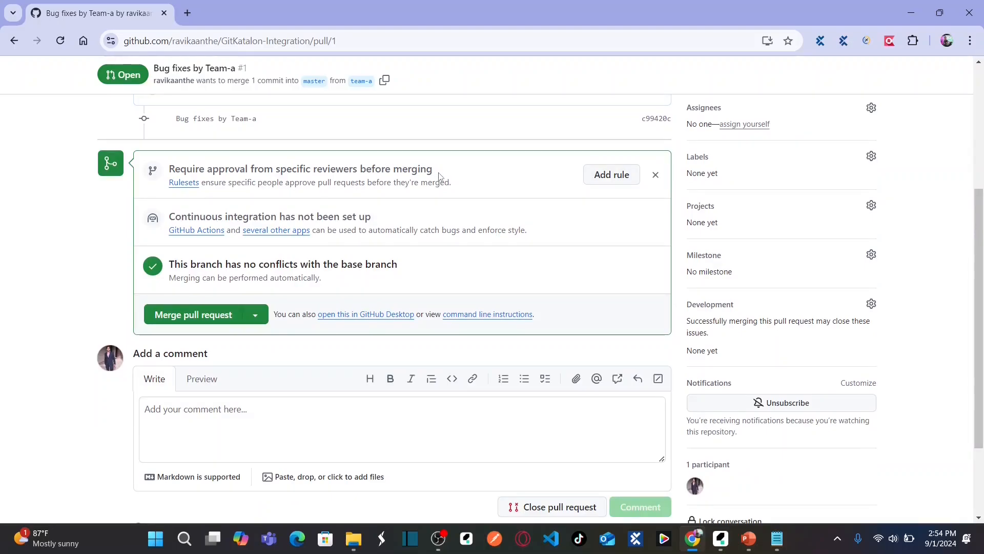
Write a comment saying Team a's team-a changes were reviewed, ending 'Approving changes'
left_click(255, 439)
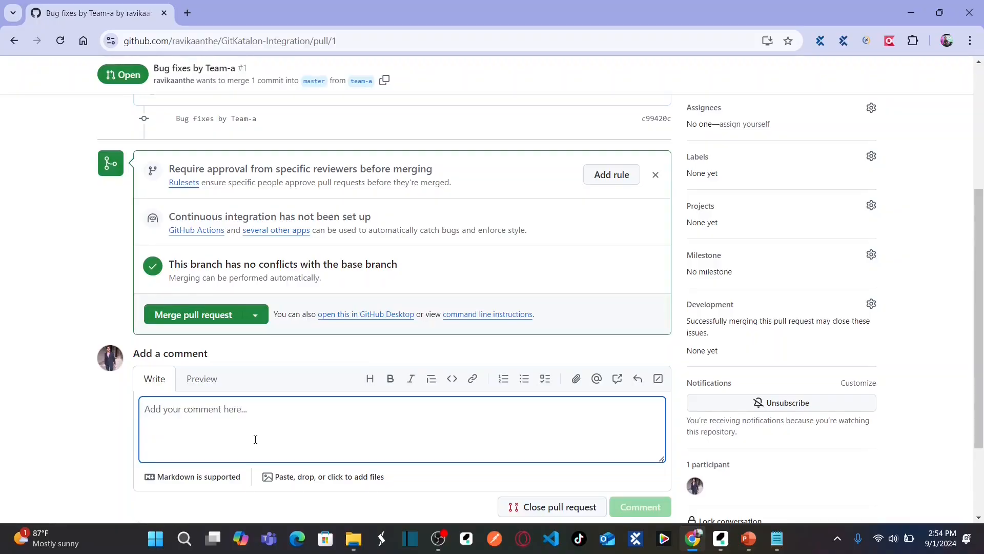
type("REv")
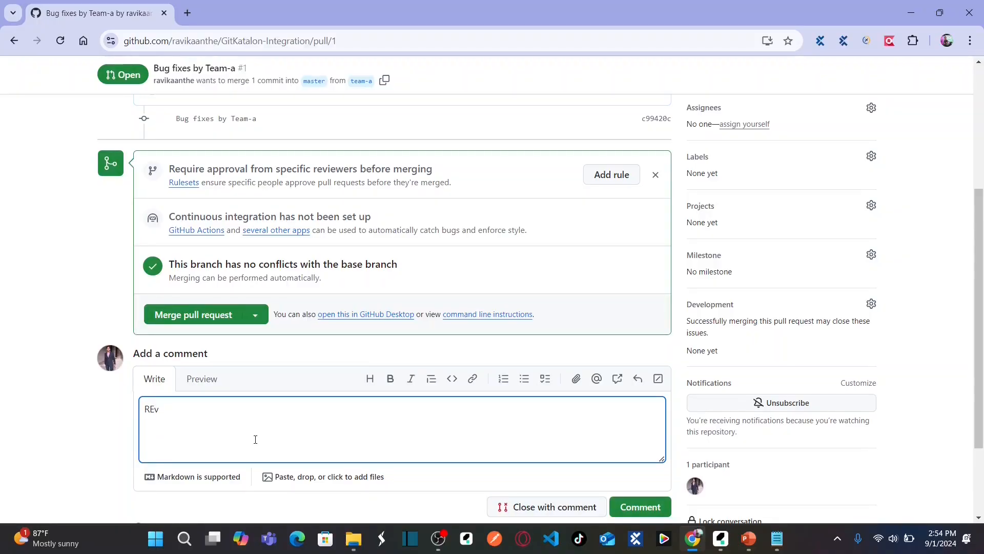
type("iewed the changes done by Team 1")
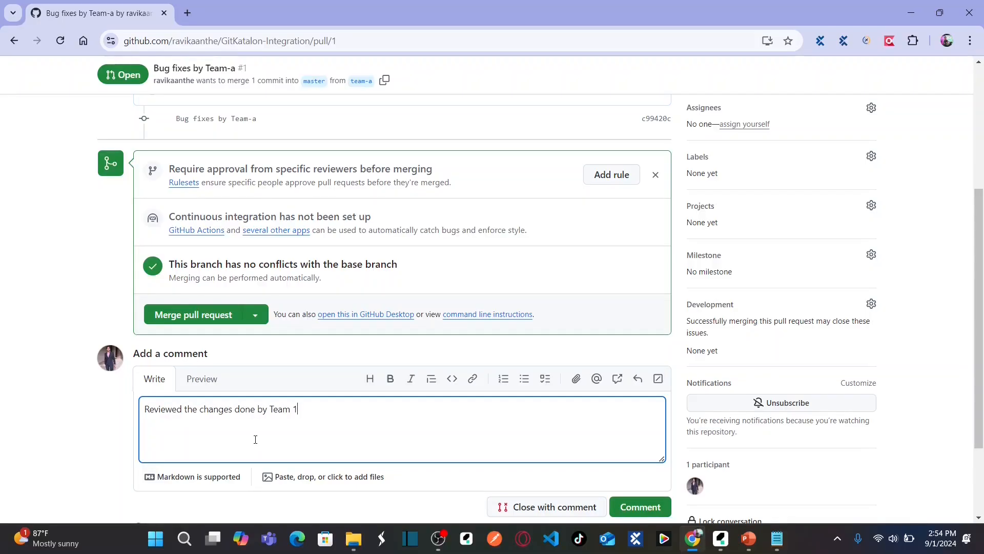
key("BackSpace")
type("a and")
type("am-a. Ap")
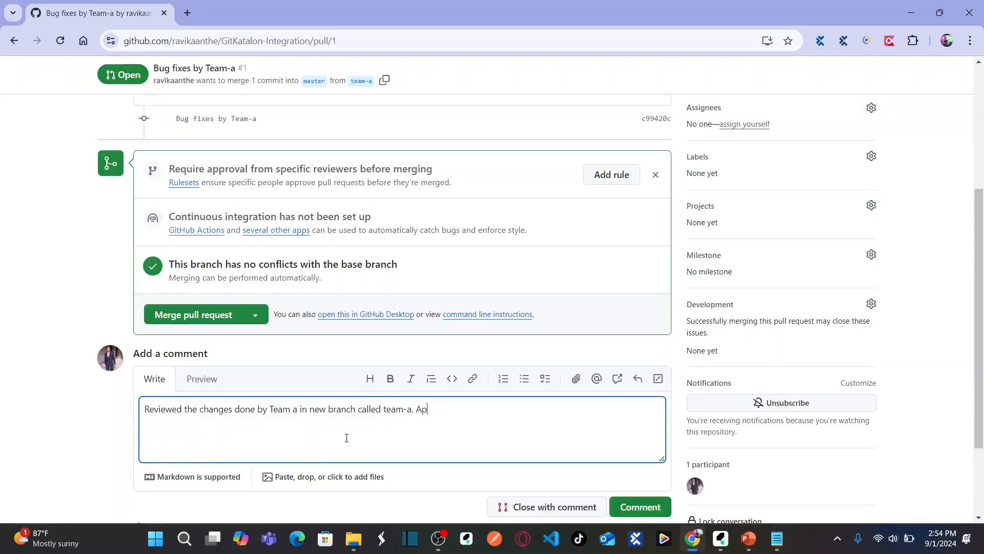
type("prving changes")
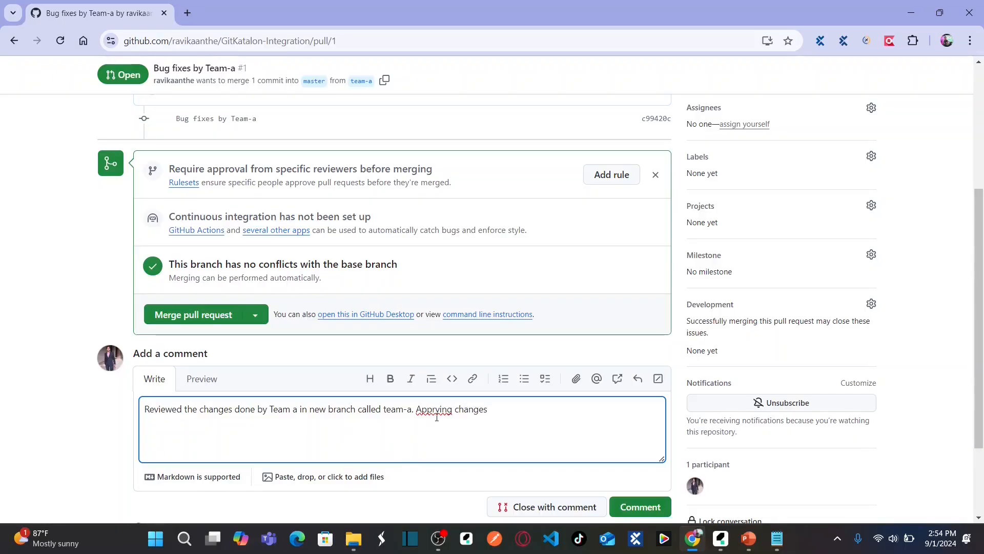
left_click(436, 409)
type("o")
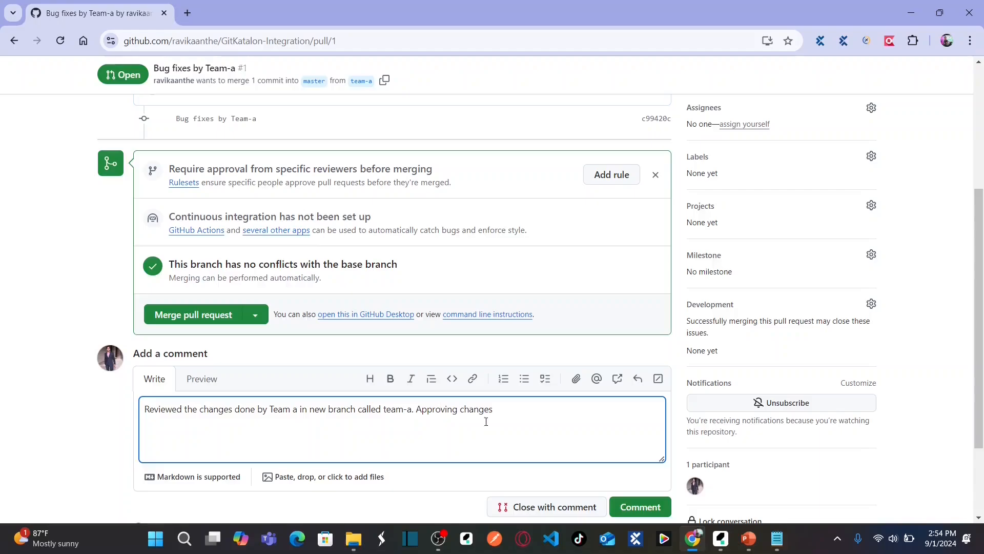
scroll(980, 219, "down", 3)
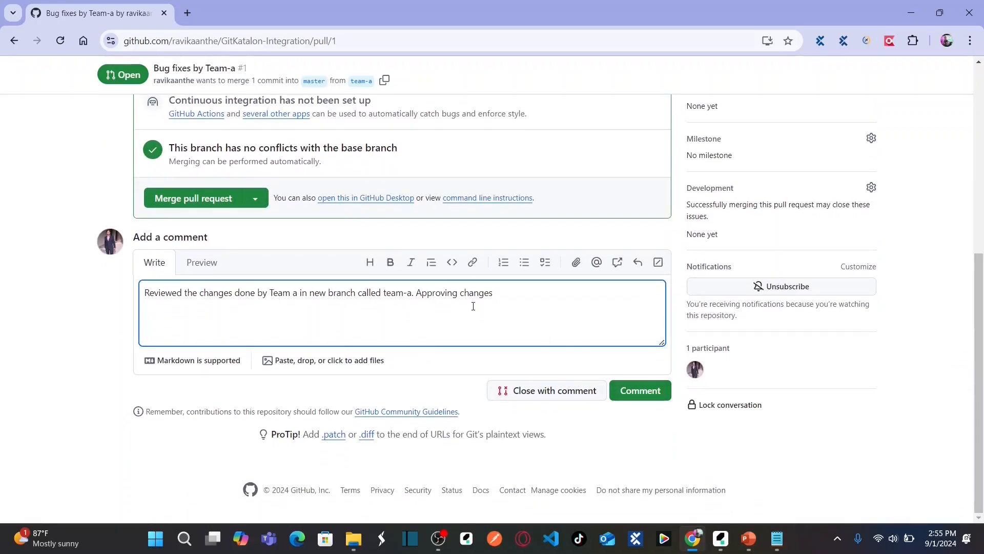
Post the approval comment, then merge and confirm pull request #1 into master
left_click(638, 395)
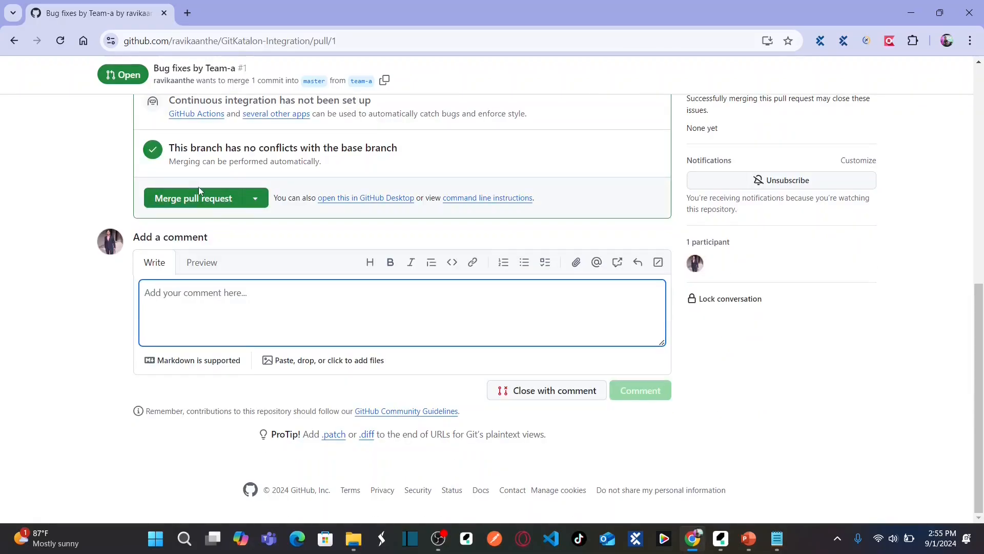
left_click(219, 204)
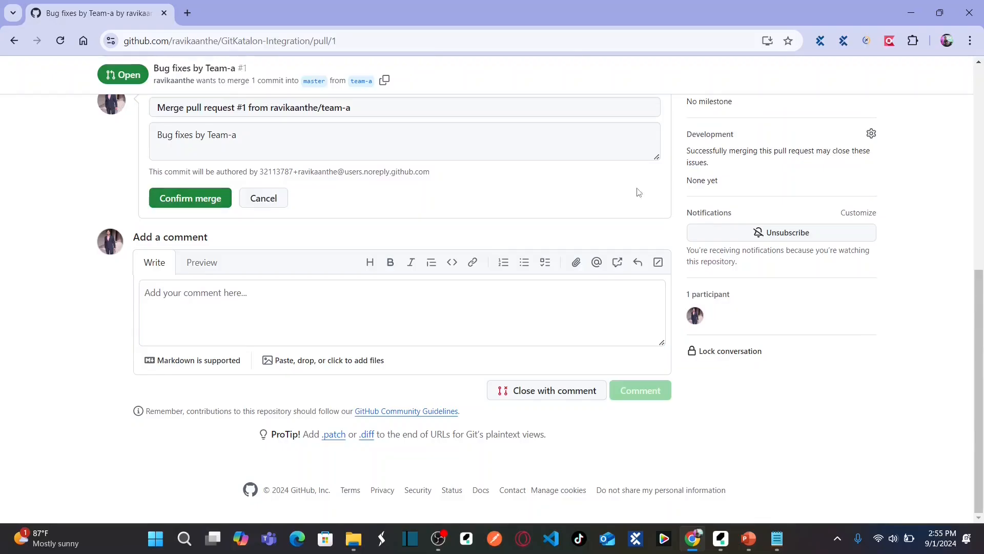
left_click_drag(982, 290, 979, 185)
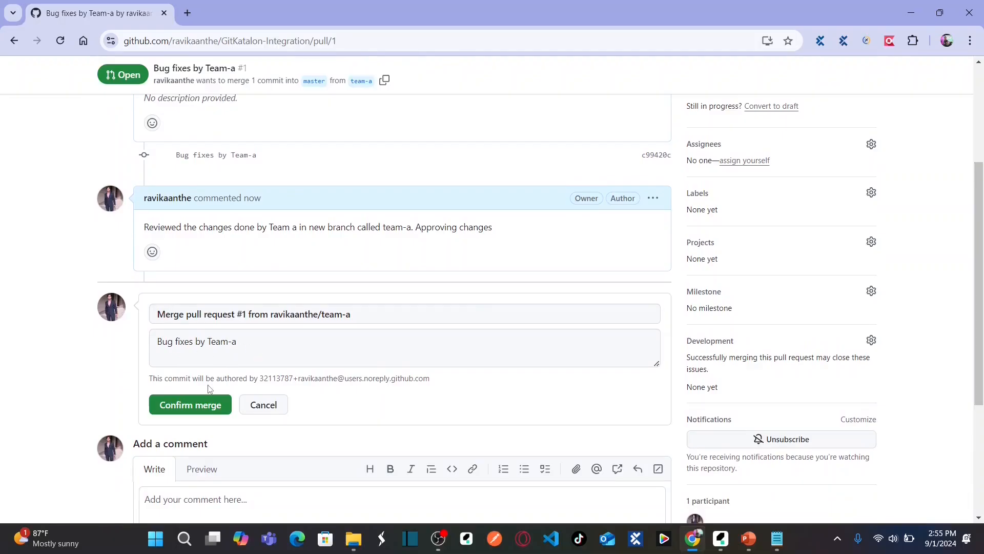
left_click(201, 411)
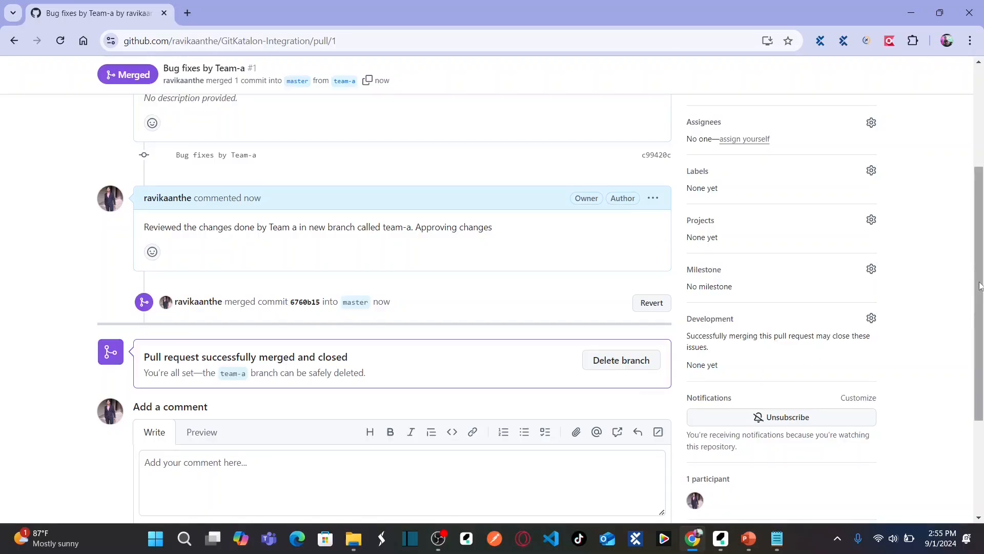
left_click_drag(979, 285, 977, 161)
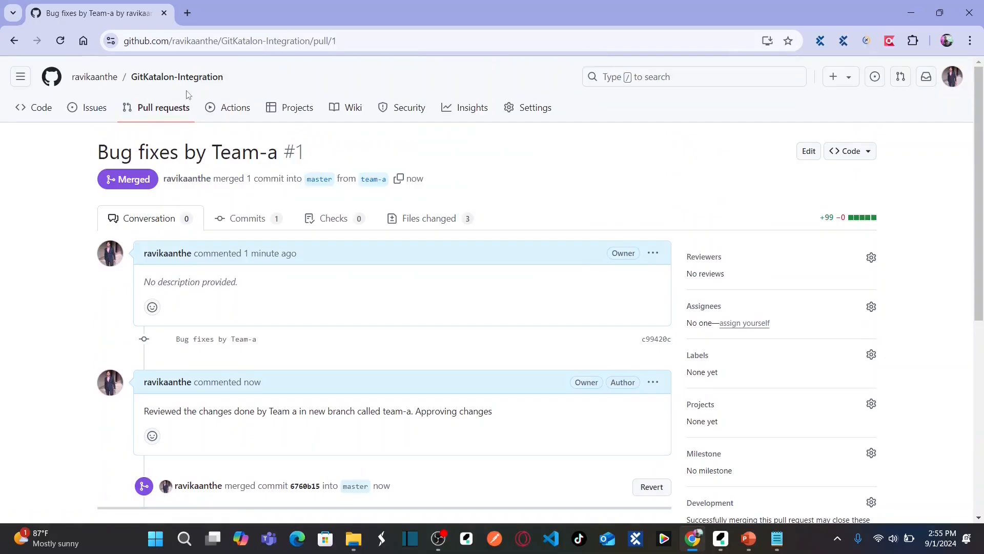
Verify master's Test Cases folder contains Test Case by team a.tc, then return to the repository home
left_click(182, 78)
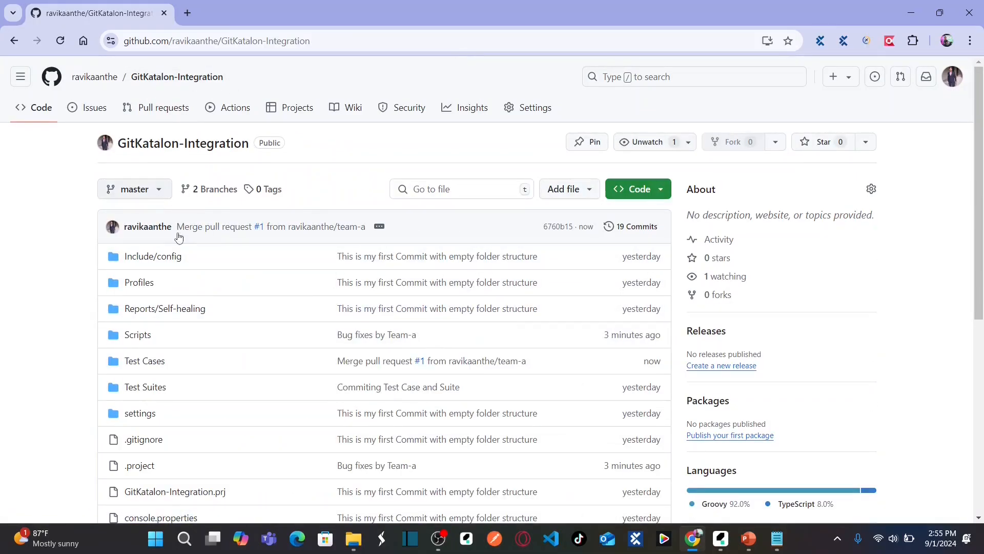
left_click(142, 365)
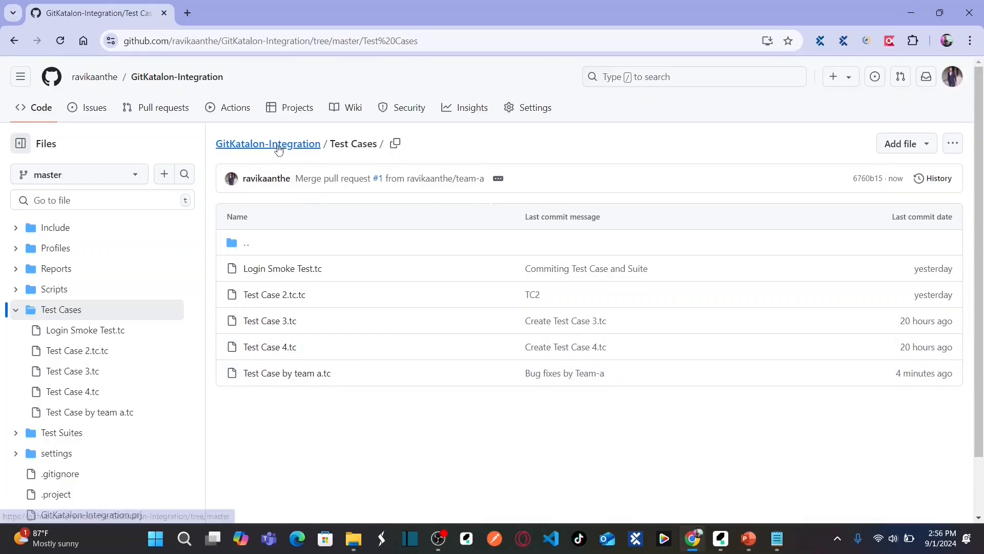
left_click(225, 146)
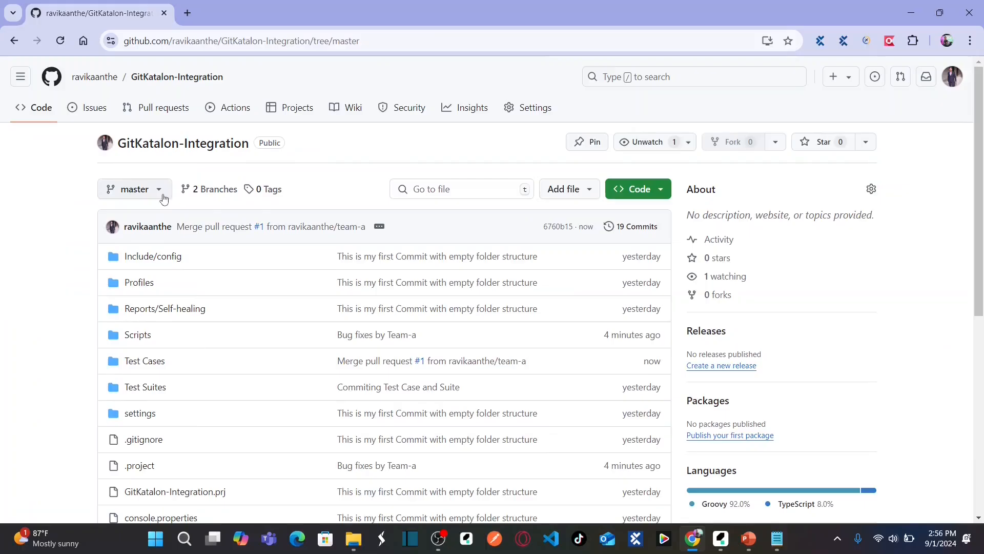
left_click(159, 190)
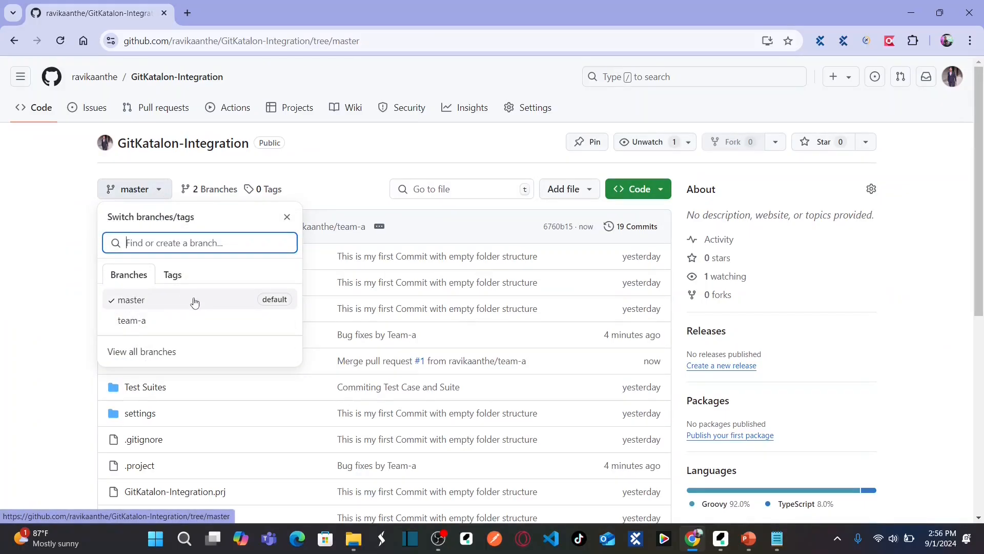
left_click(22, 233)
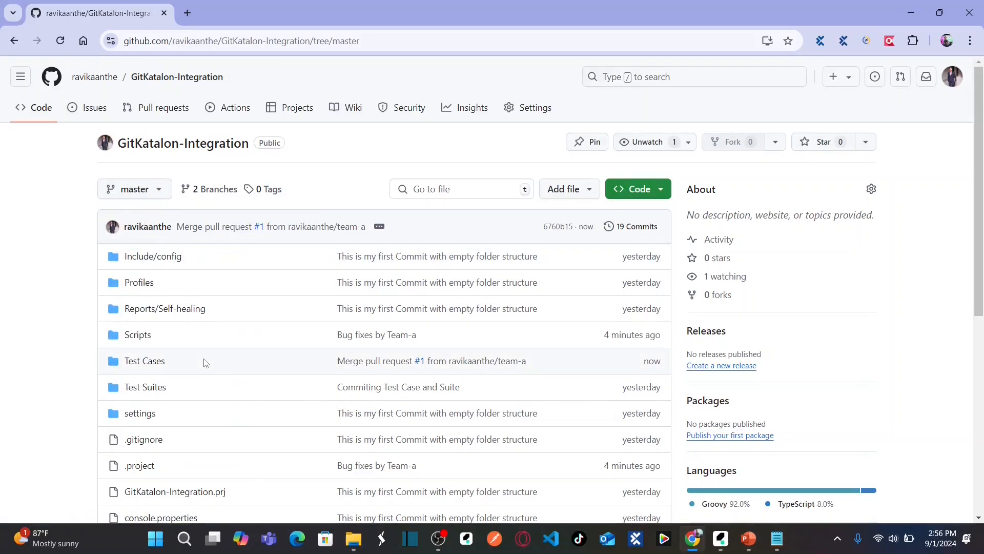
left_click(15, 44)
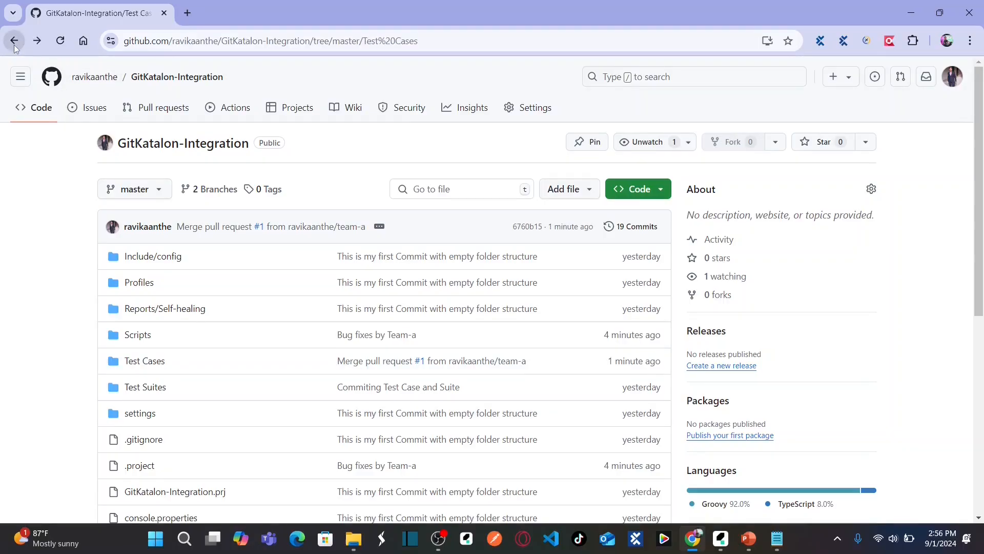
left_click(14, 42)
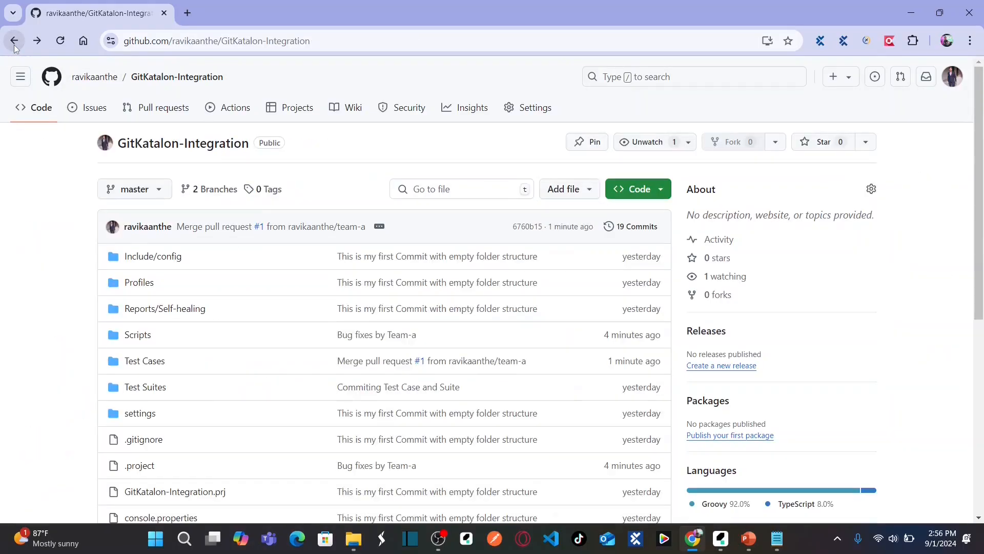
Delete the team-a branch from pull request #1 and return to the repository home page
left_click(15, 43)
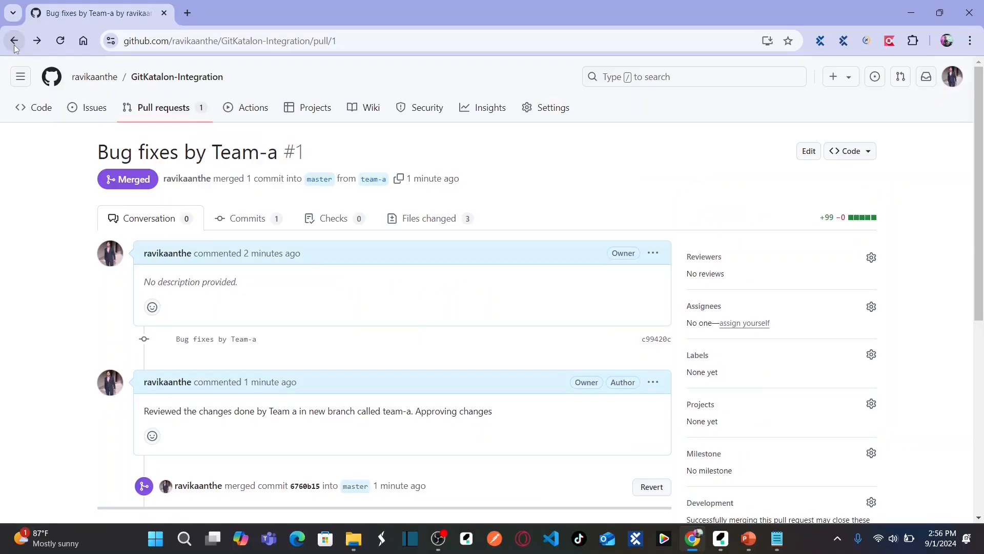
scroll(589, 300, "down", 4)
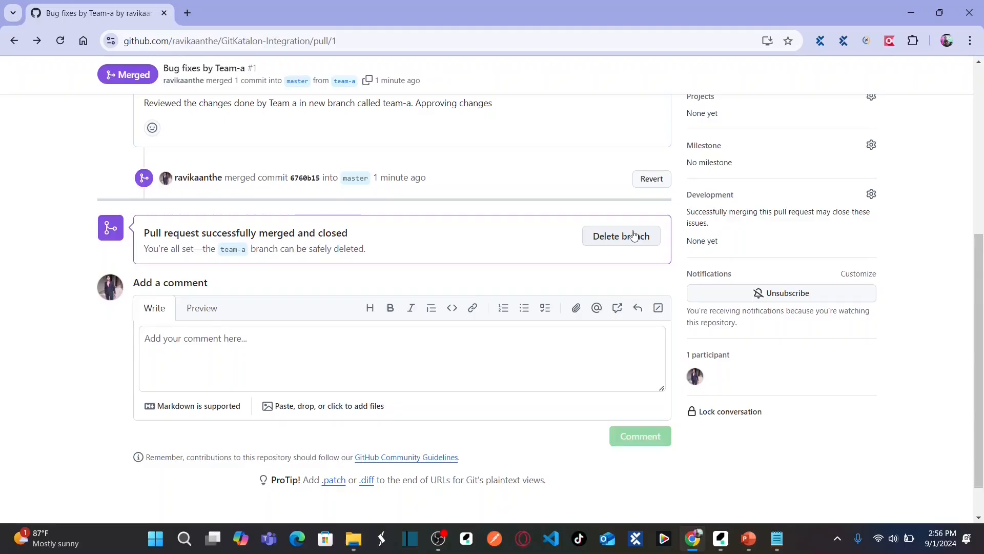
left_click(609, 239)
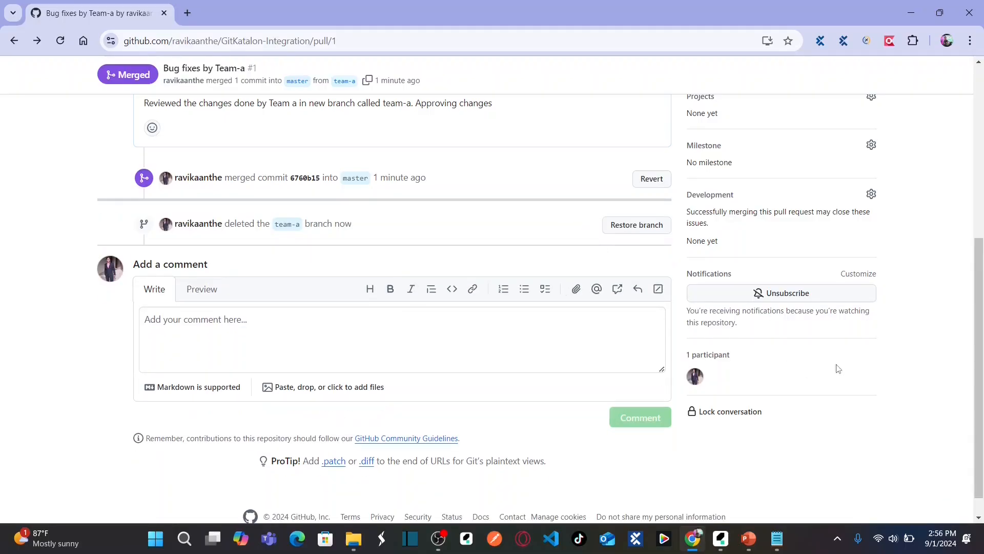
left_click_drag(979, 294, 979, 118)
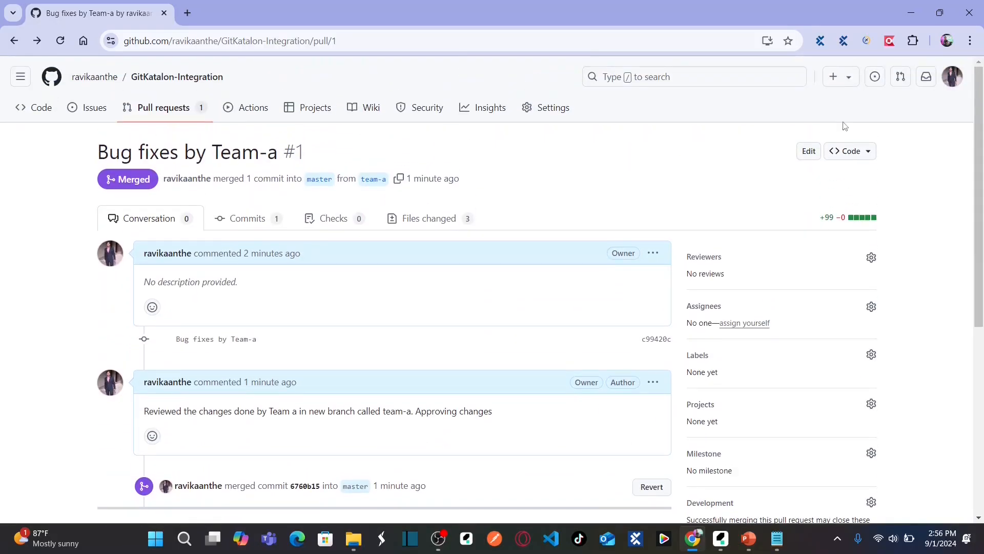
left_click(165, 78)
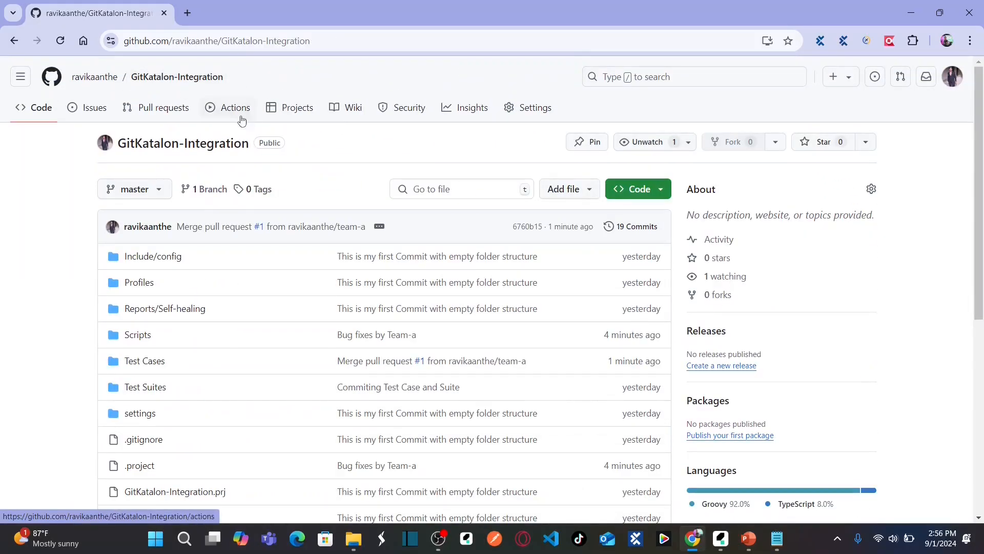
Confirm master is the only branch, view its Test Cases folder, then resume the PowerPoint slide show
left_click(162, 191)
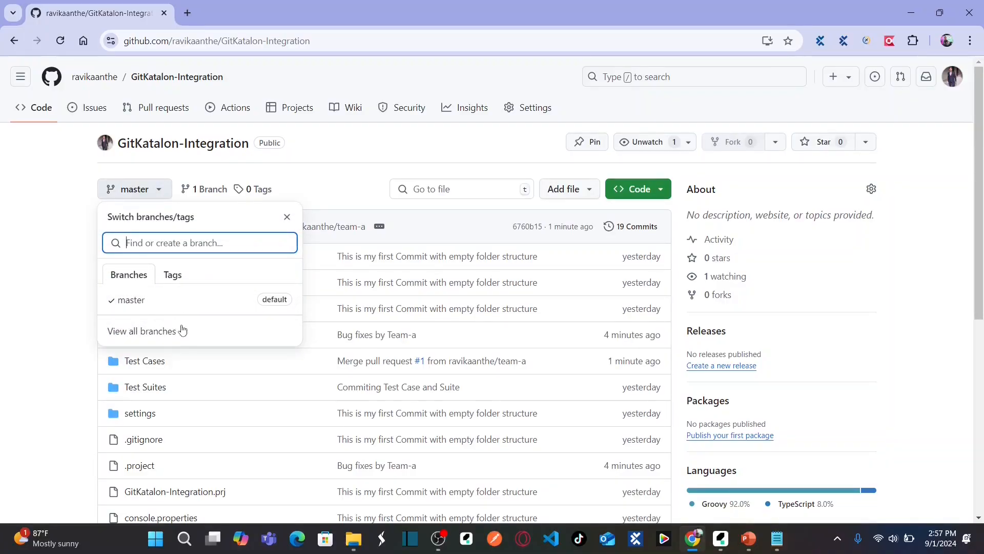
left_click(165, 305)
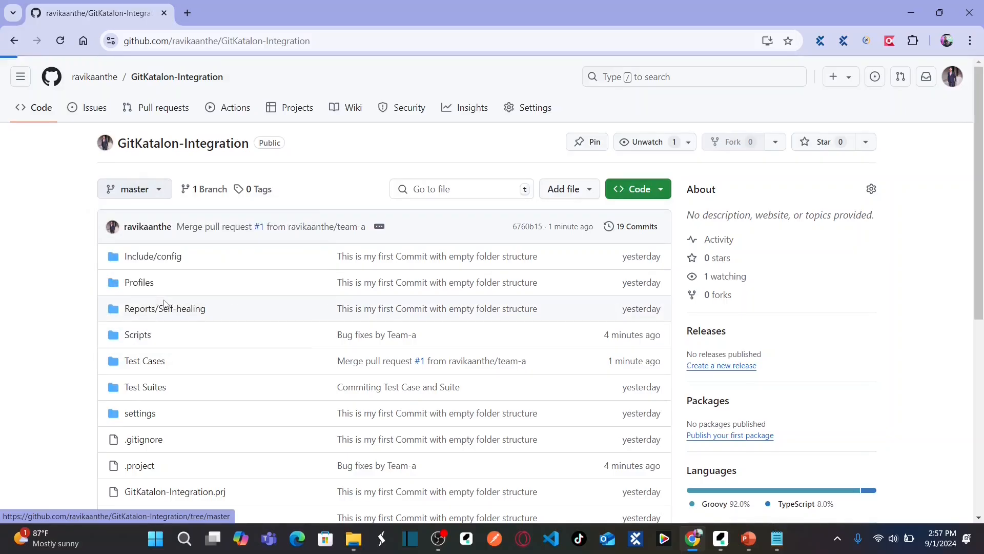
left_click(146, 361)
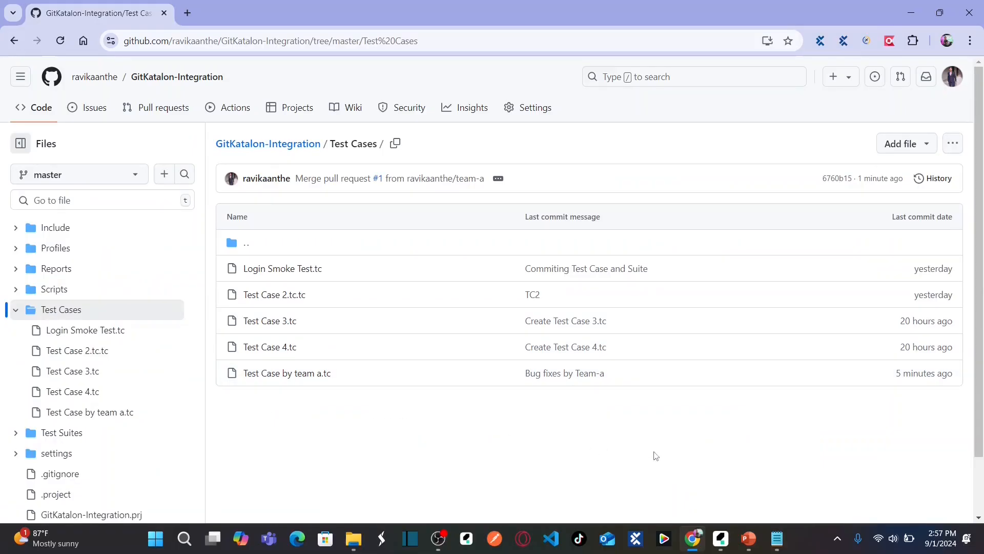
mouse_move(750, 541)
left_click(816, 474)
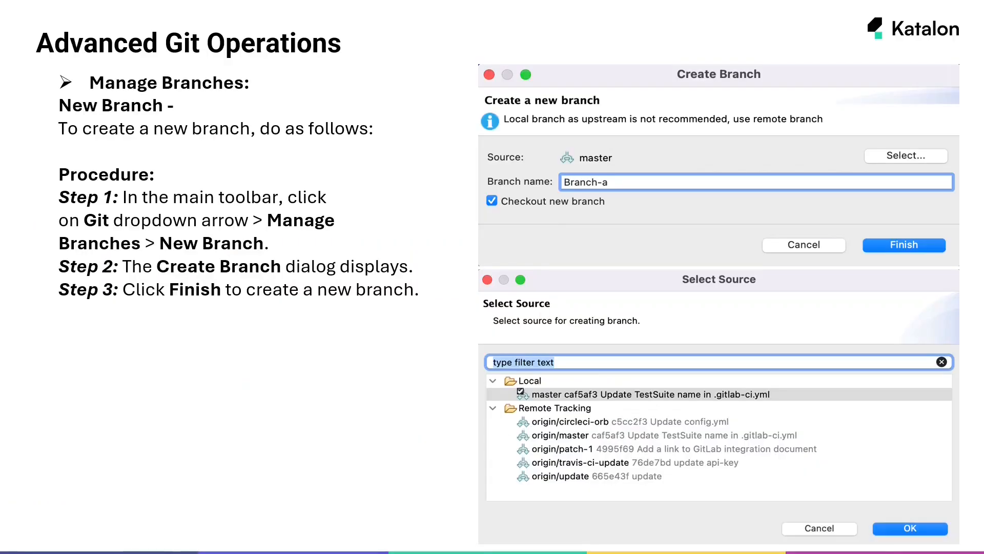
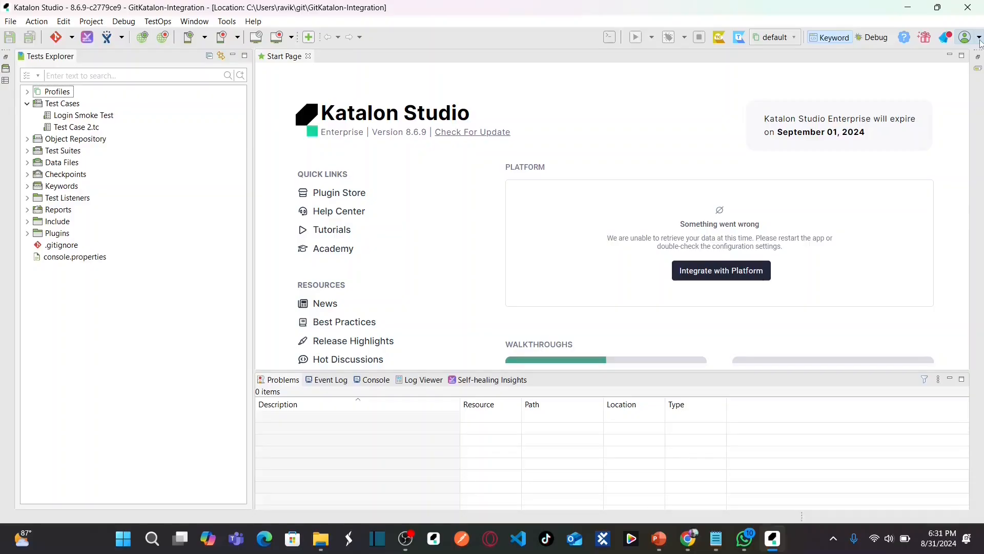
Open and then dismiss the account options menu in the GitKatalon-Integration project
left_click(979, 40)
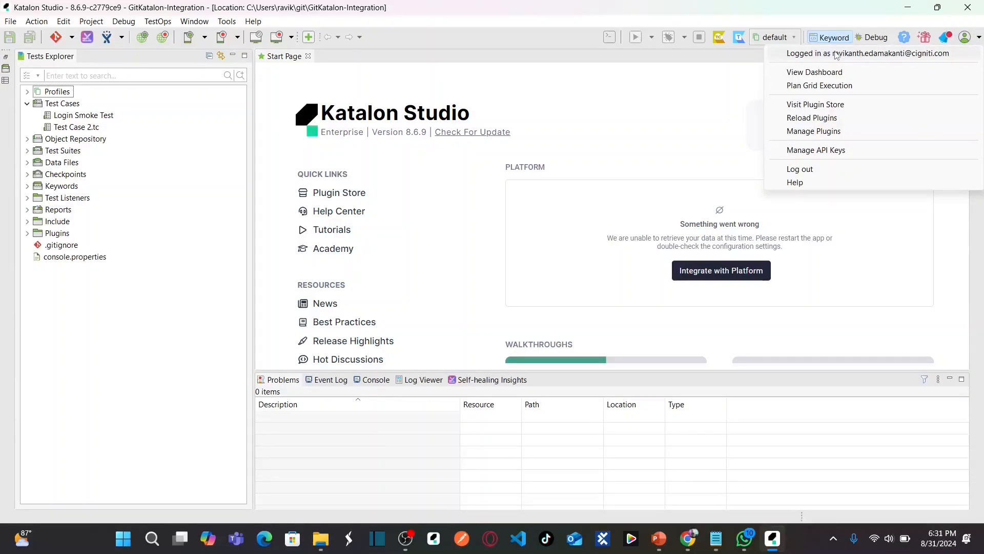
left_click(562, 122)
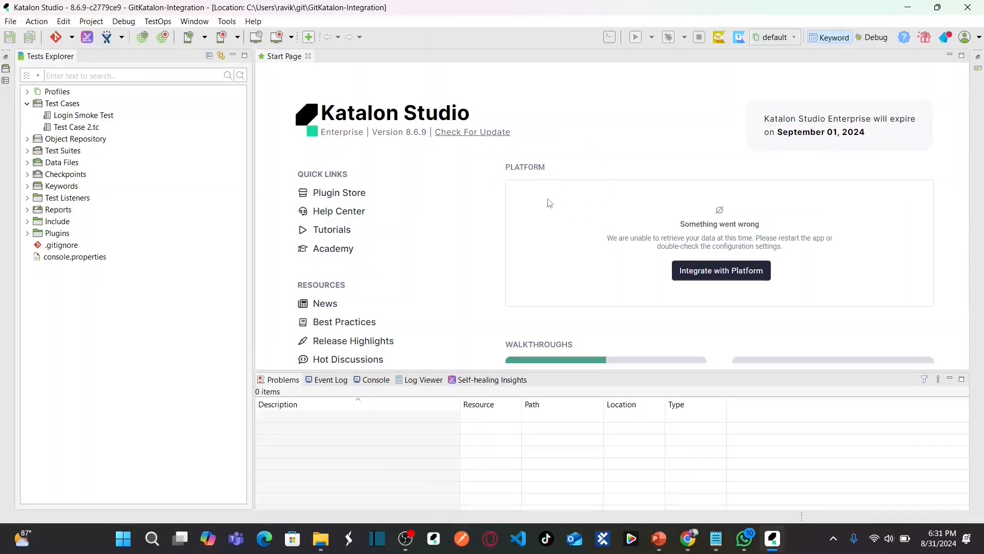
In GitHub, go to the profile's Repositories list and start a new repository
left_click(689, 543)
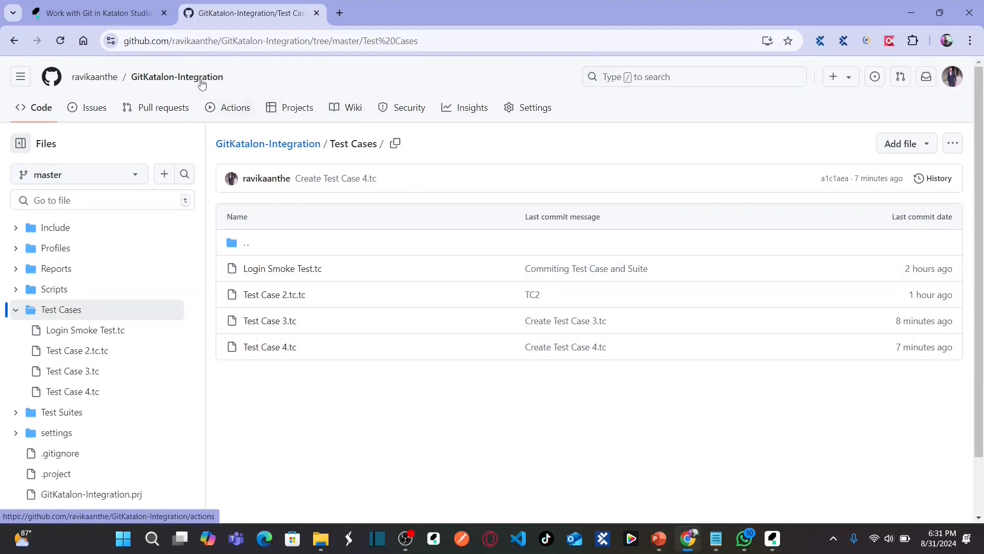
left_click(95, 78)
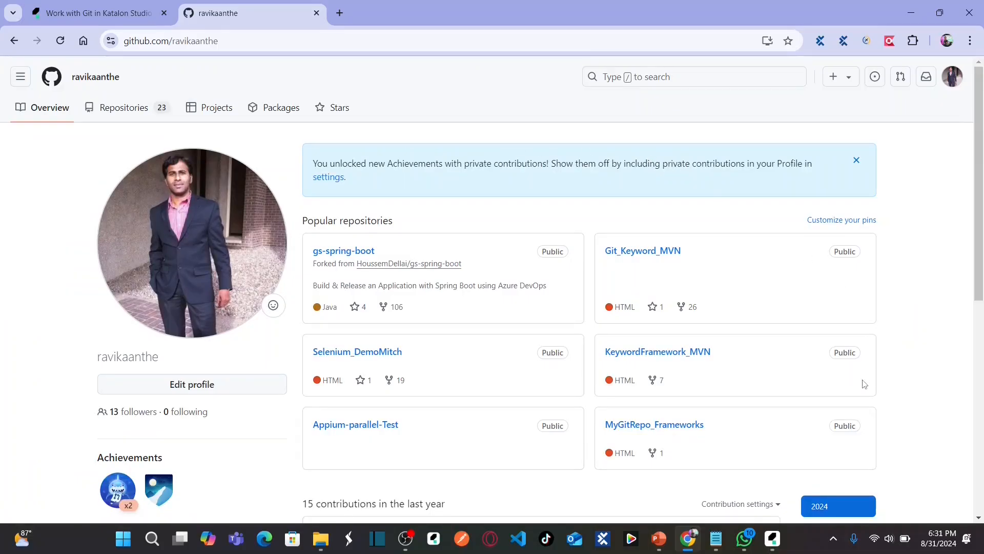
left_click(115, 107)
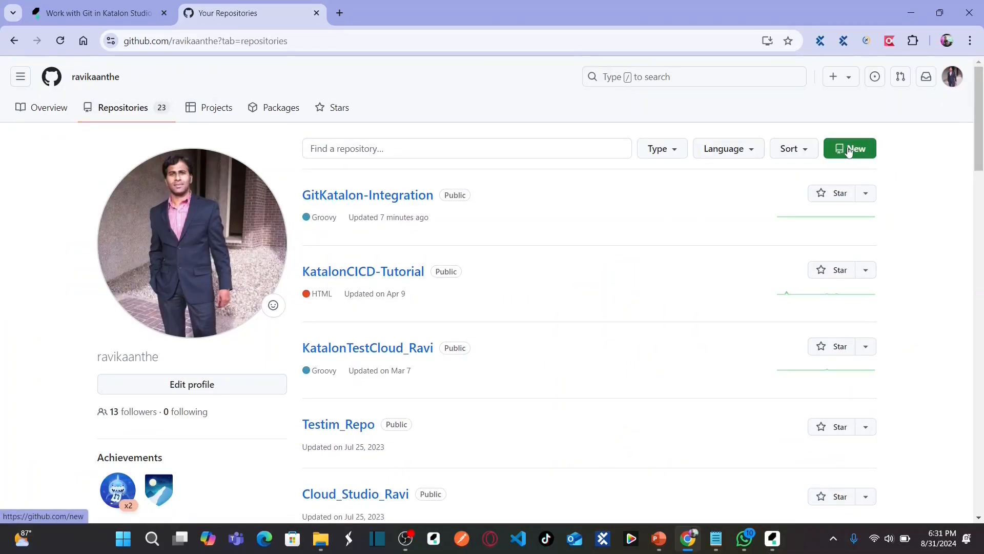
left_click(843, 149)
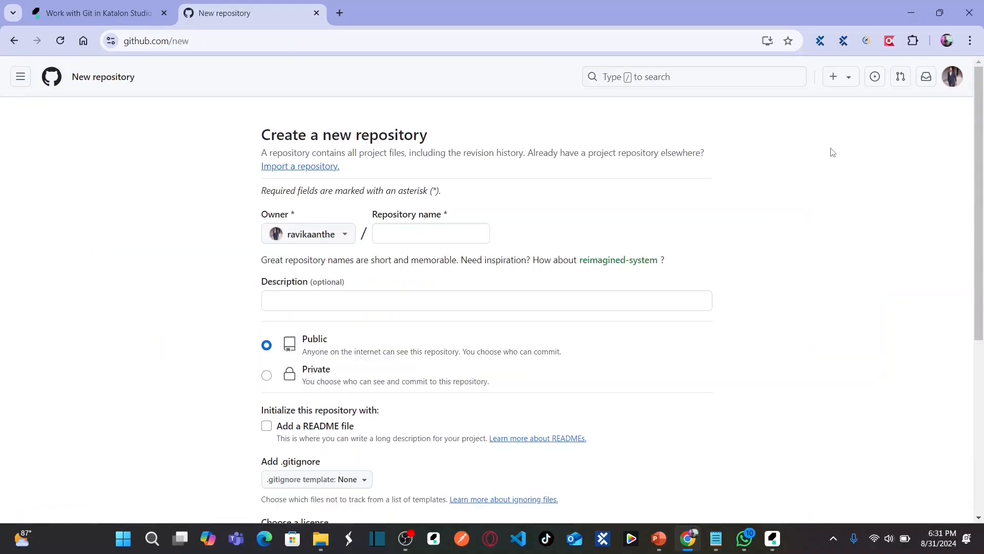
Name the repository KatalonGit-MultiUser and create it
left_click(456, 231)
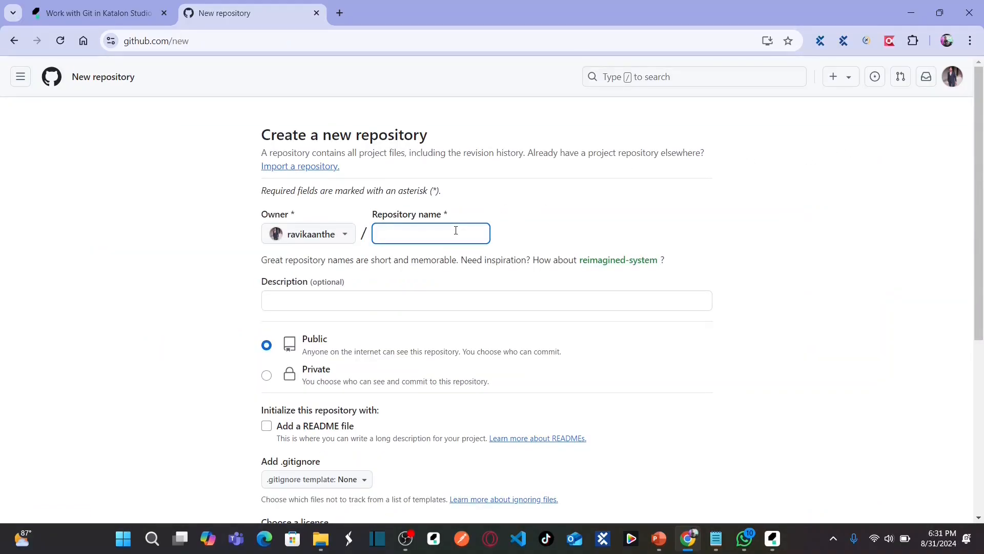
type("K")
type("atlon")
key("BackSpace")
key("BackSpace")
key("BackSpace")
type("alonGi")
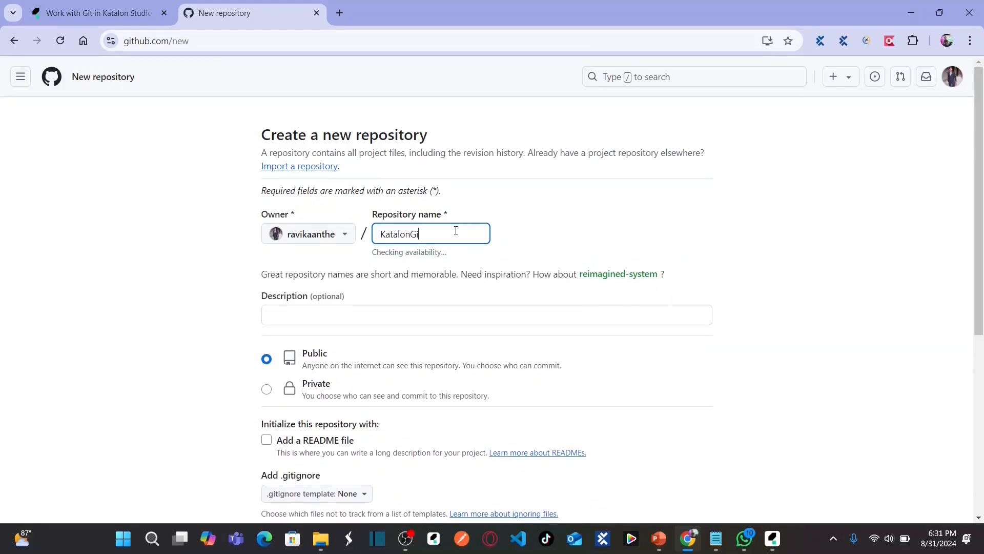
type("t MultiUSer")
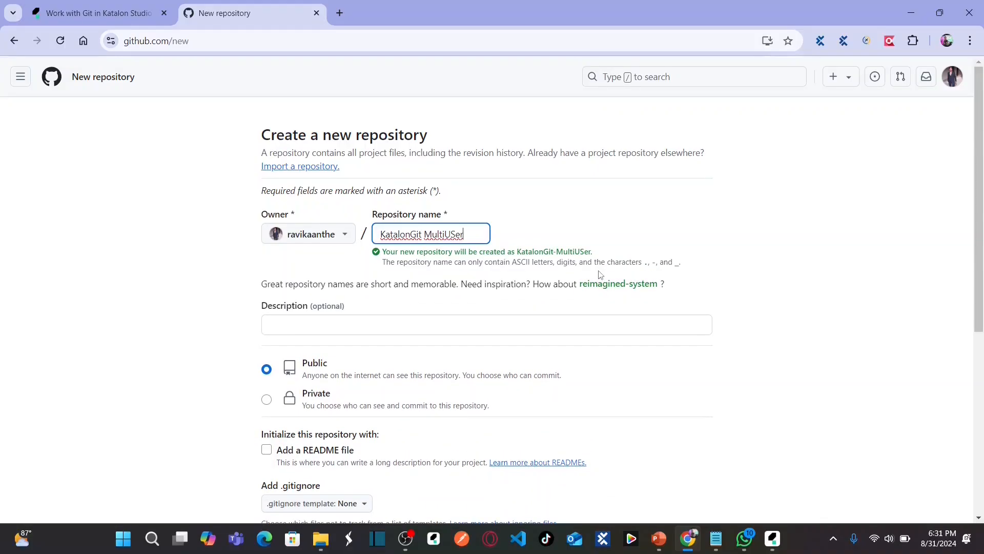
key("BackSpace")
key("BackSpace")
key("BackSpace")
type("ser")
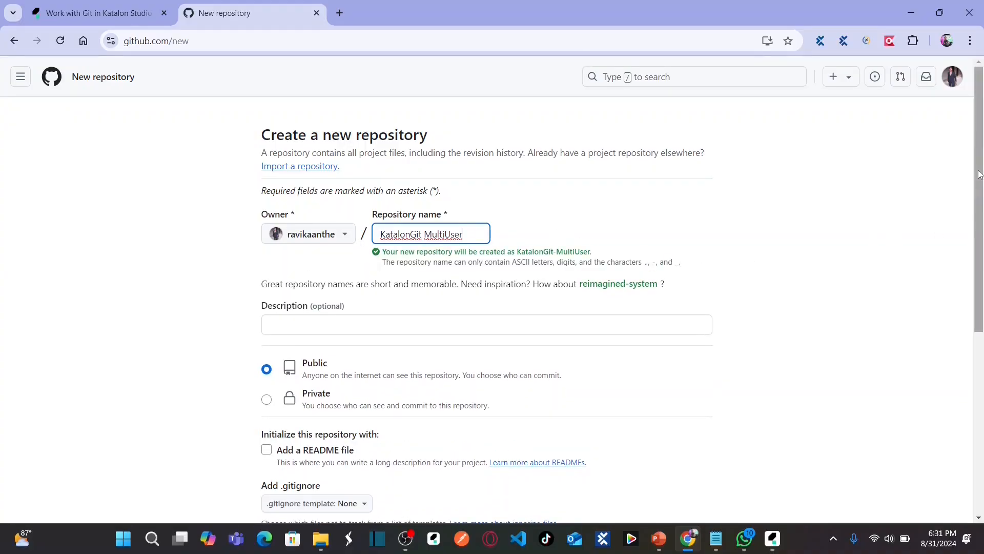
scroll(981, 251, "down", 1)
left_click_drag(982, 252, 968, 400)
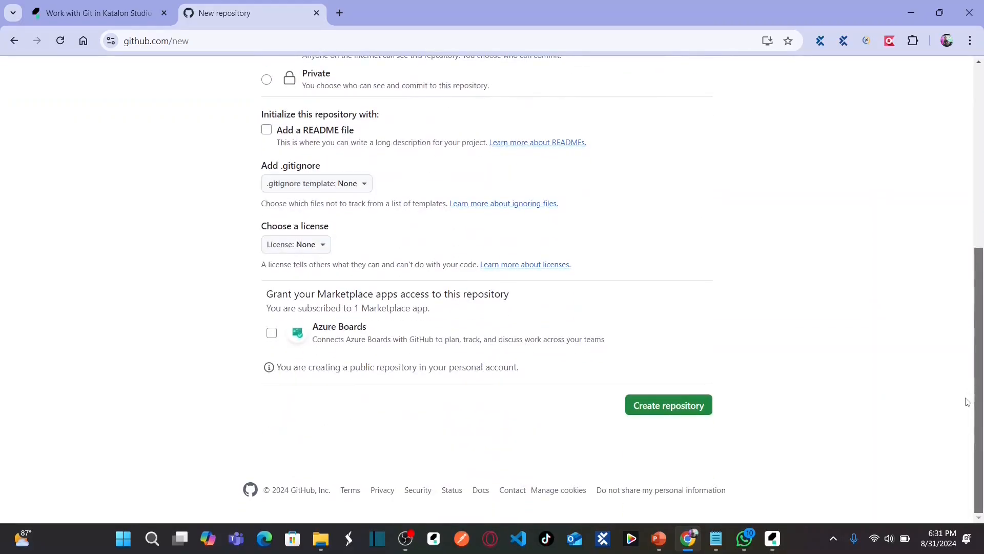
left_click(695, 404)
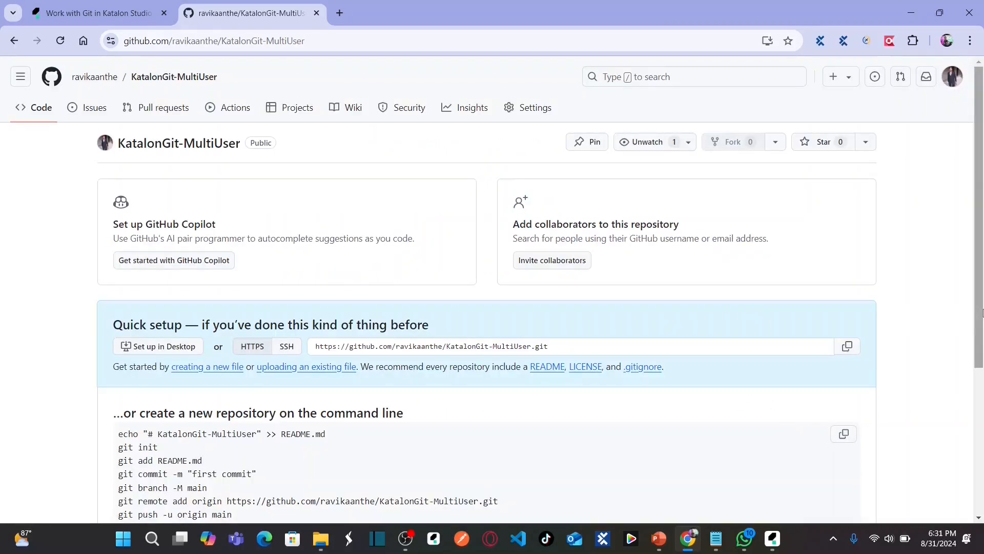
mouse_move(657, 541)
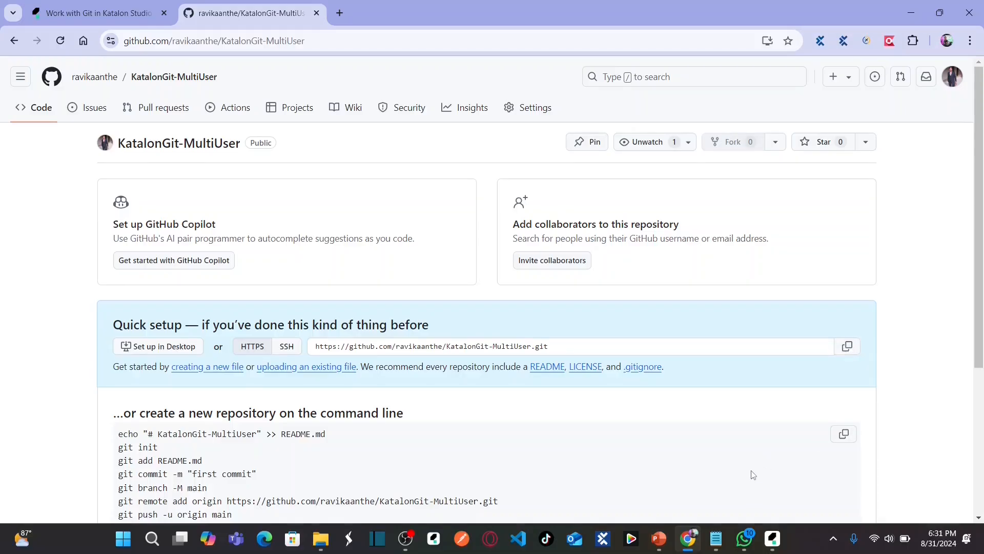
left_click(766, 542)
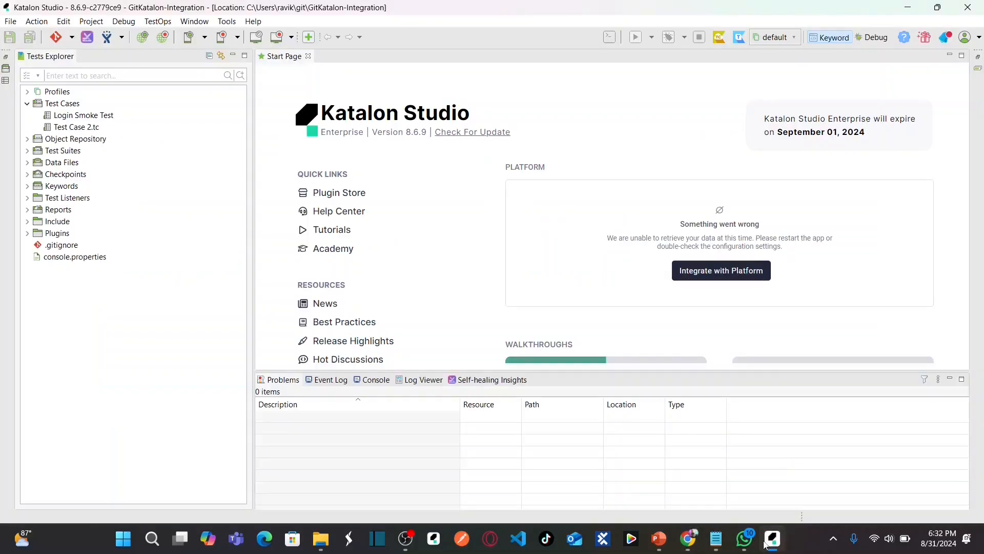
Start Git Clone Project and accept the prefilled KatalonGit-MultiUser repository URL
left_click(978, 40)
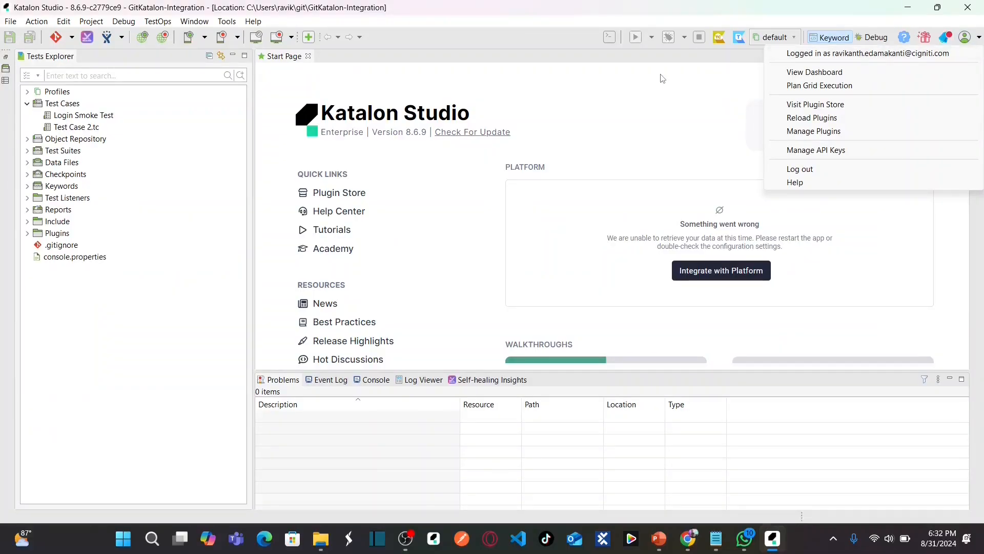
left_click(537, 96)
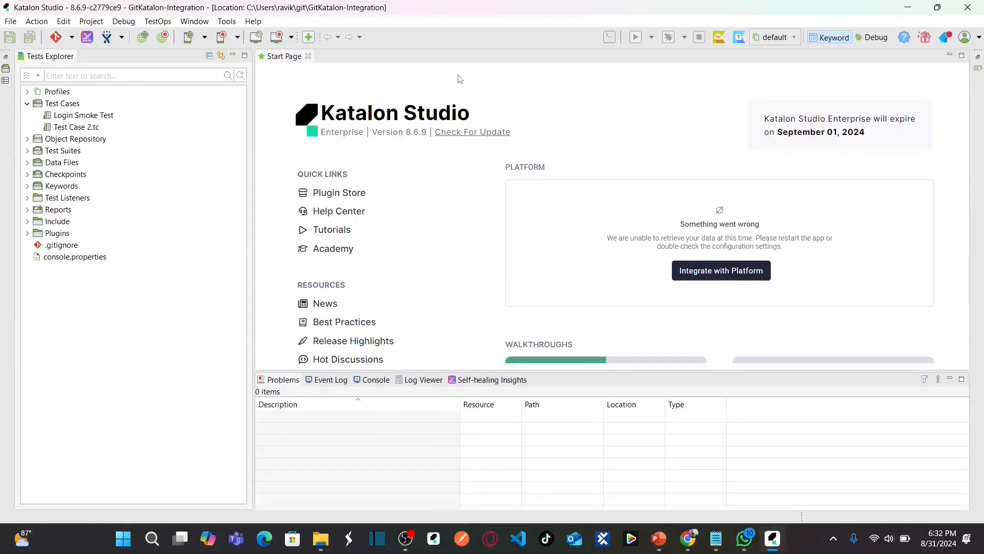
left_click(72, 36)
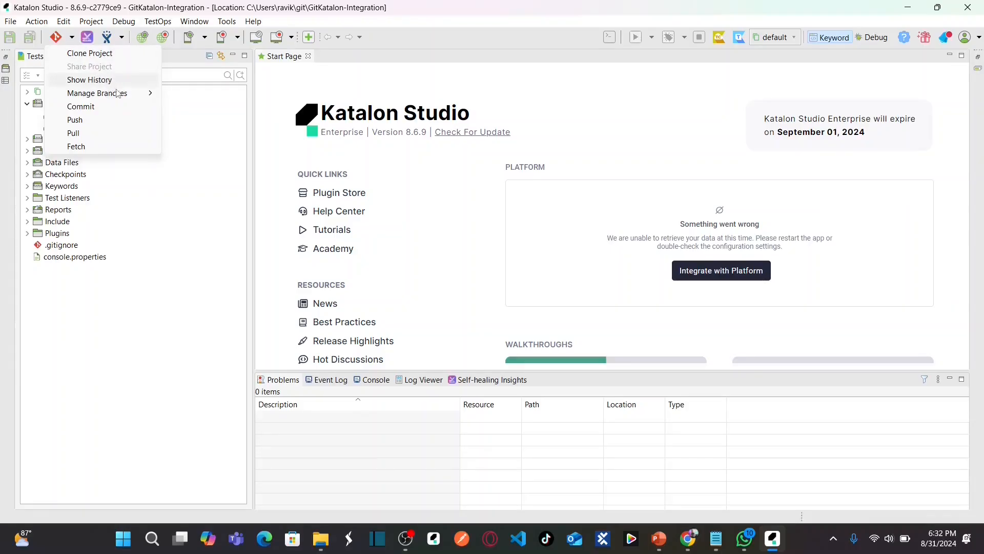
mouse_move(128, 94)
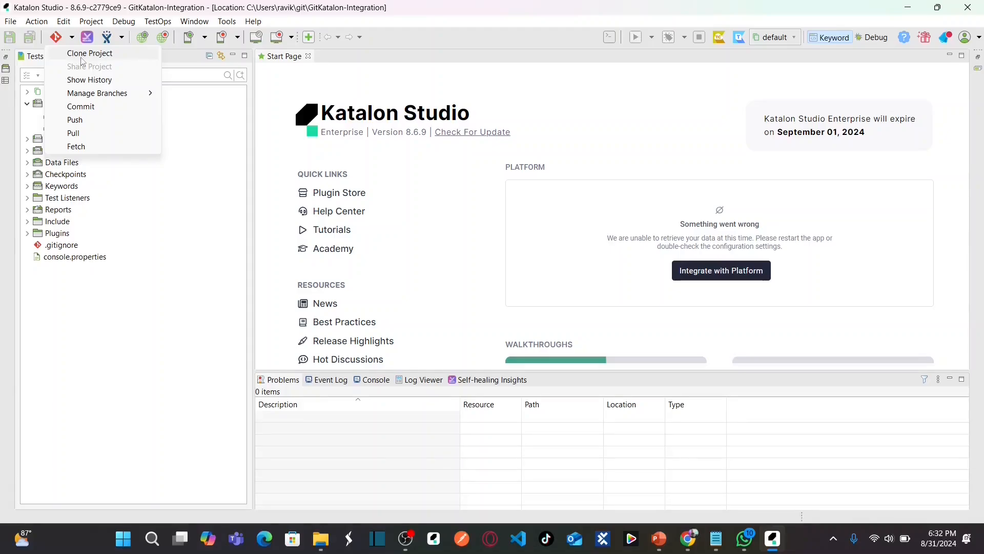
left_click(72, 39)
left_click(73, 39)
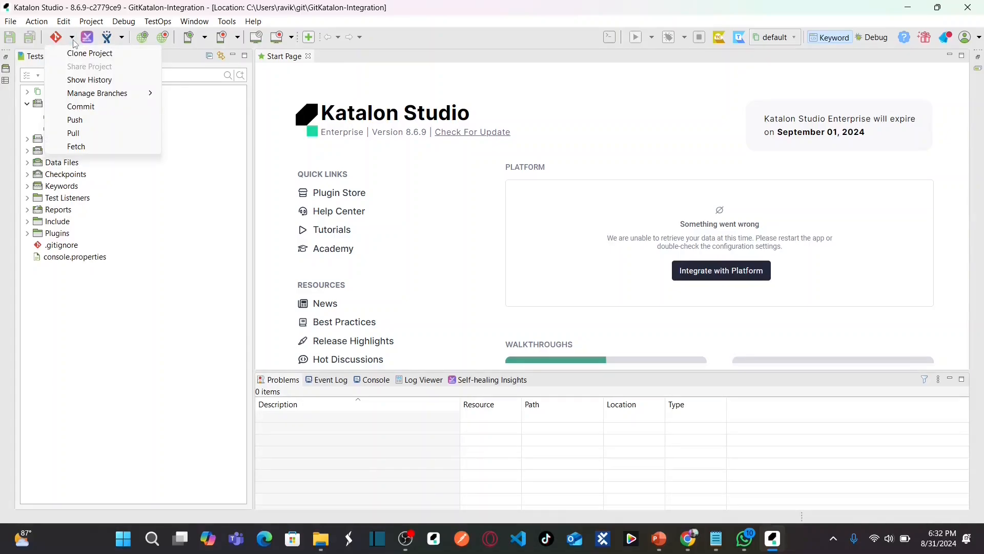
left_click(94, 56)
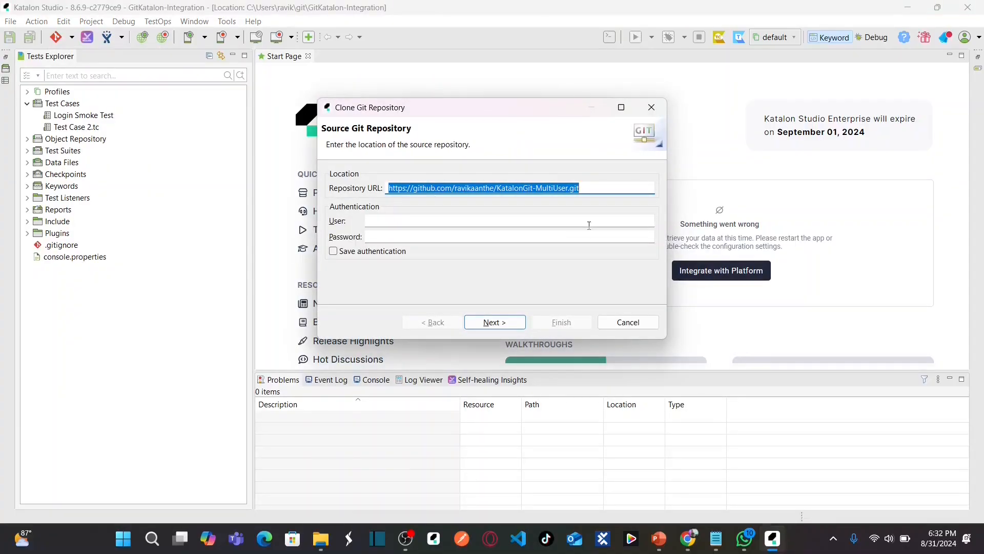
key("alt+Tab")
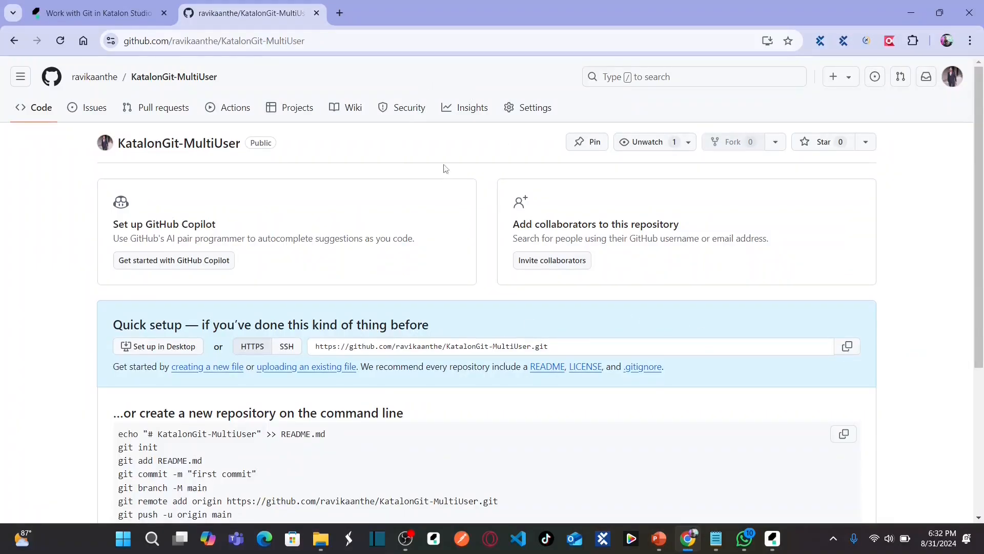
key("alt+Tab")
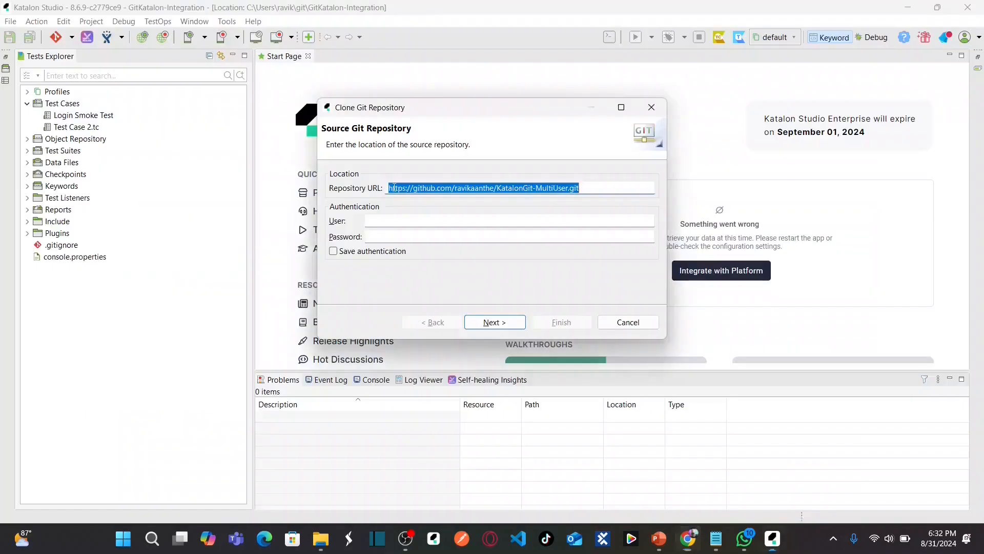
left_click(555, 182)
Enter the GitHub username and access token, then clone into the local KatalonGit-MultiUser folder
left_click(455, 216)
type("ra")
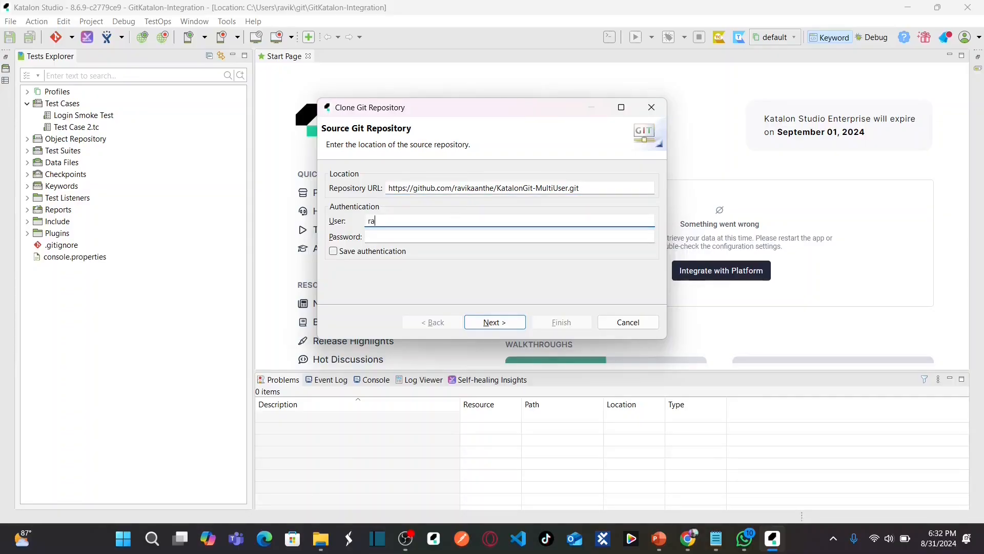
type("vikaanthe")
key("Tab")
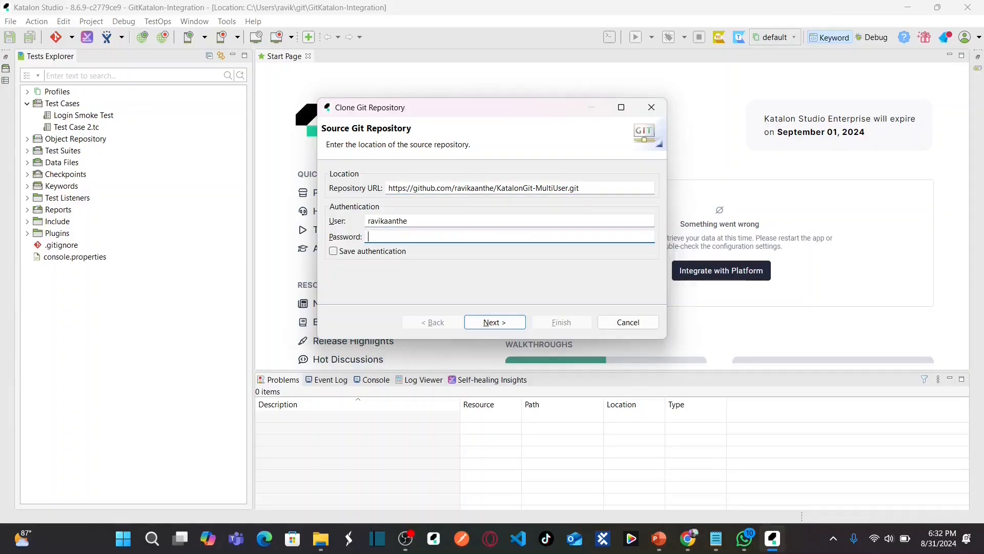
left_click(716, 538)
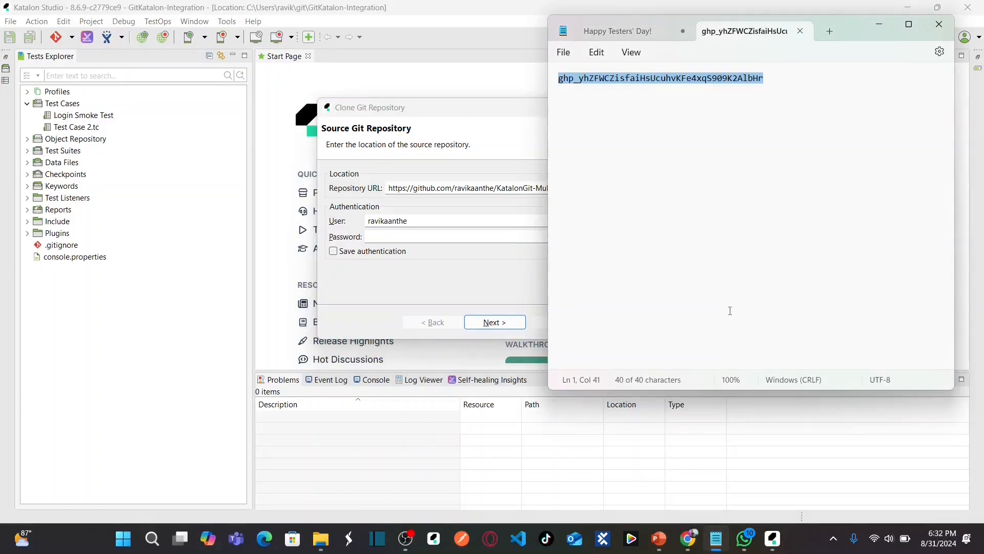
left_click(473, 239)
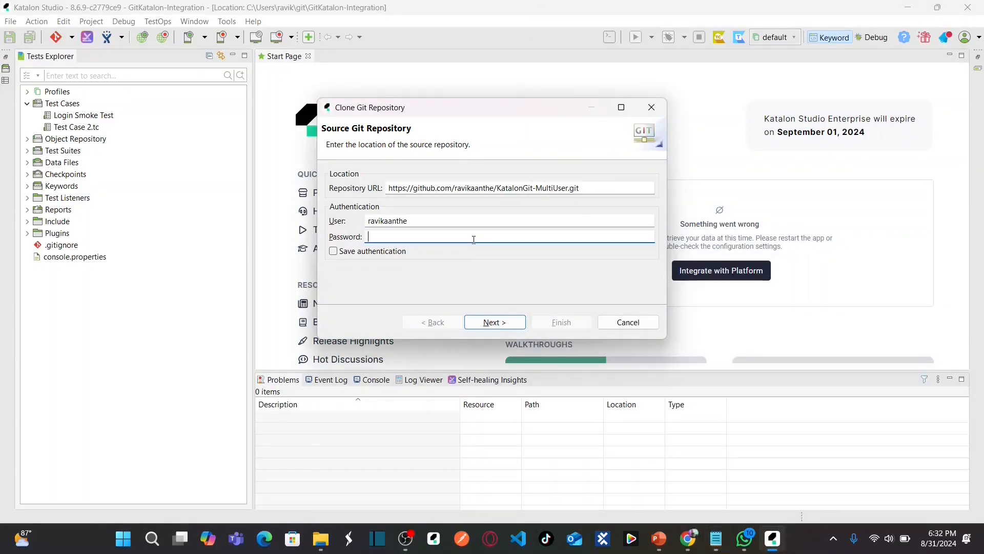
key("ctrl+v")
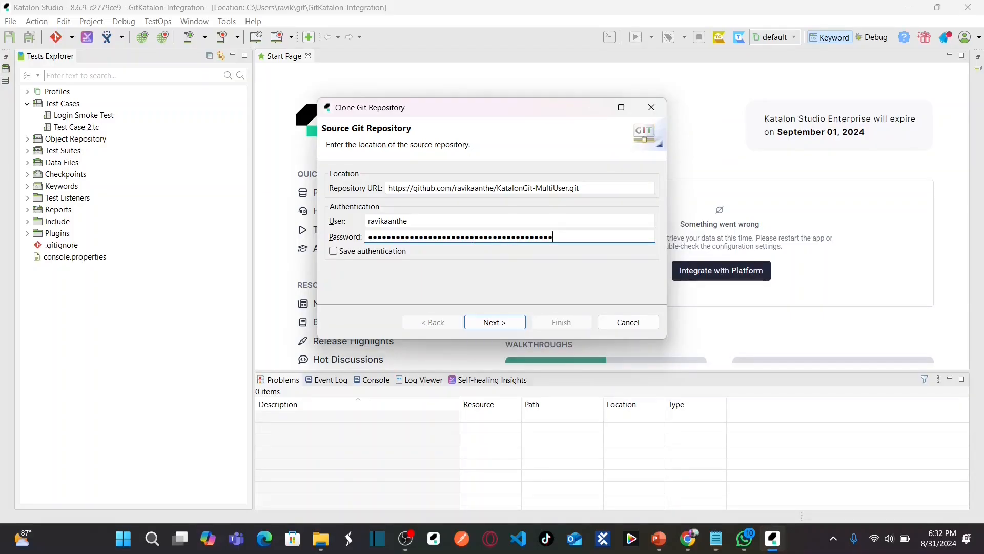
left_click(494, 322)
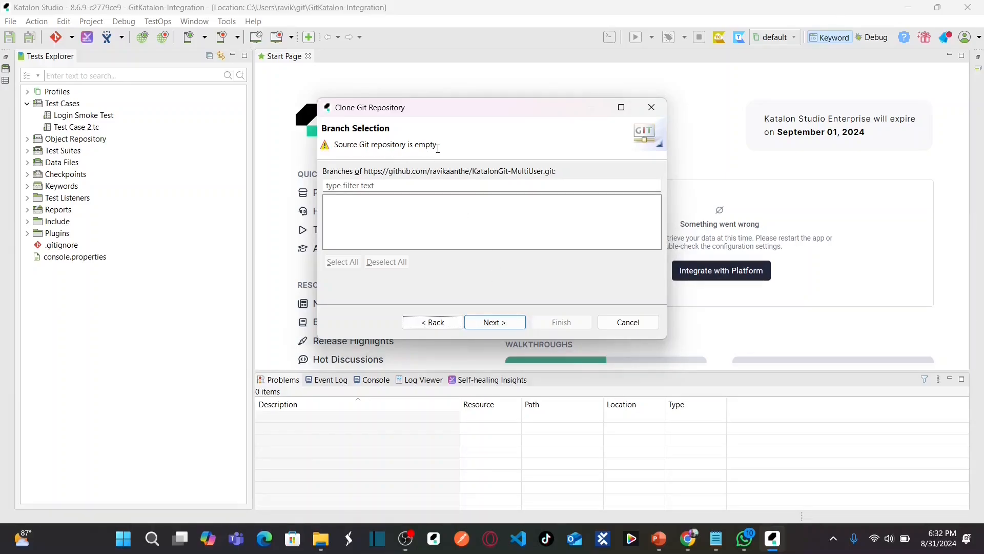
left_click(508, 322)
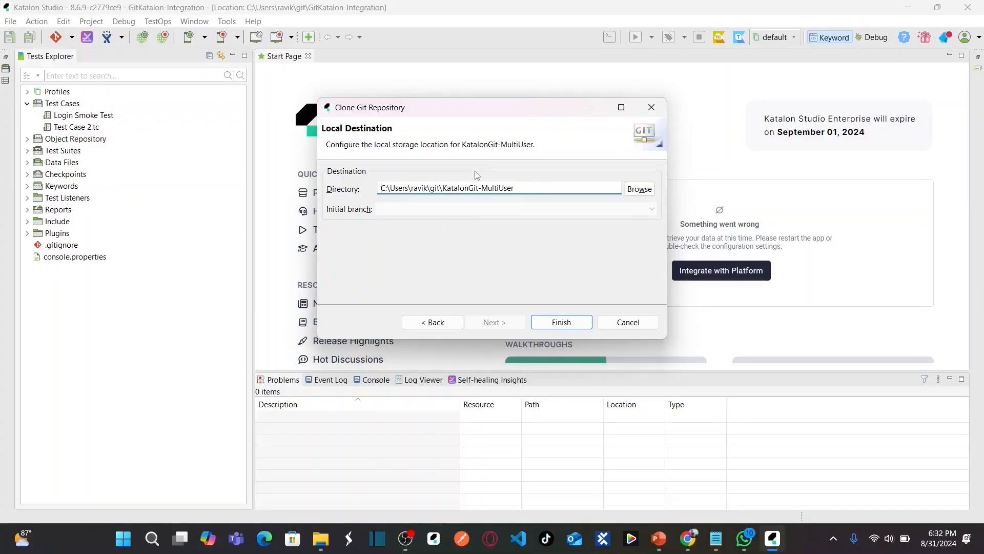
left_click(561, 323)
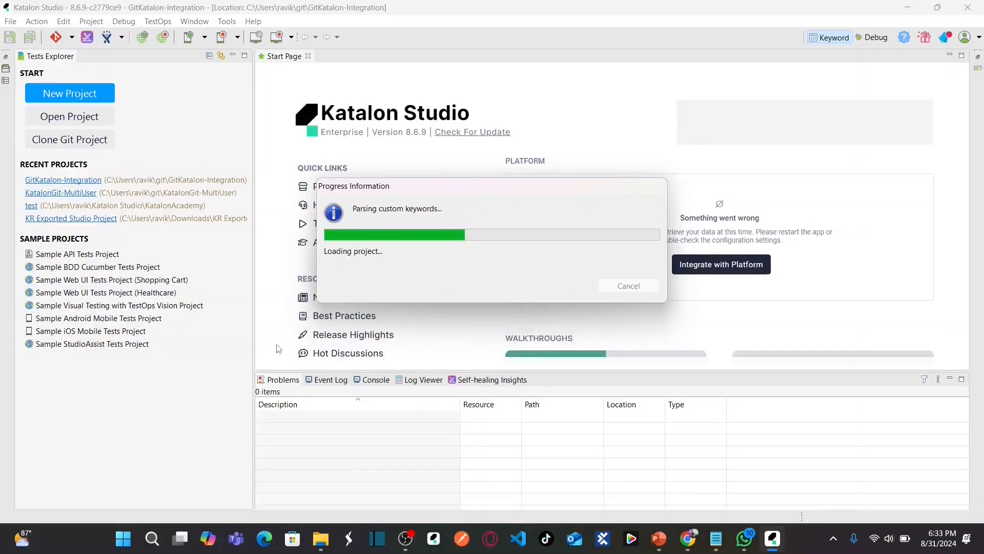
Add a new test case named Login Test under the Test Cases folder
left_click(689, 543)
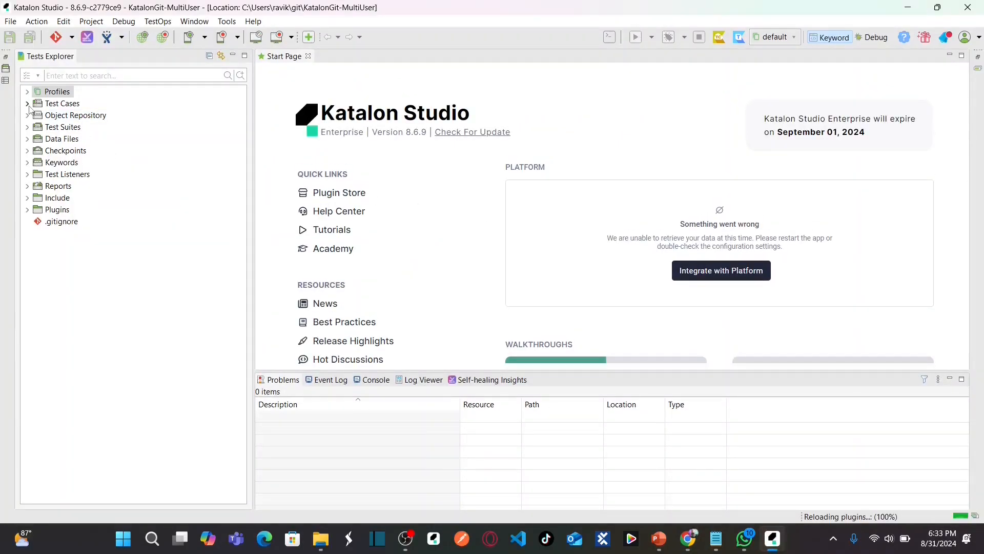
left_click(49, 107)
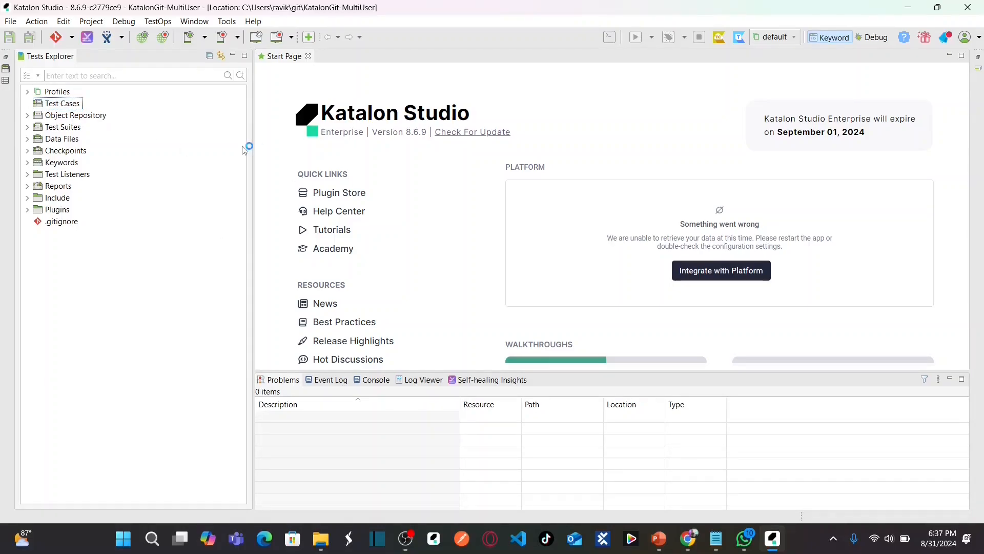
left_click(68, 108)
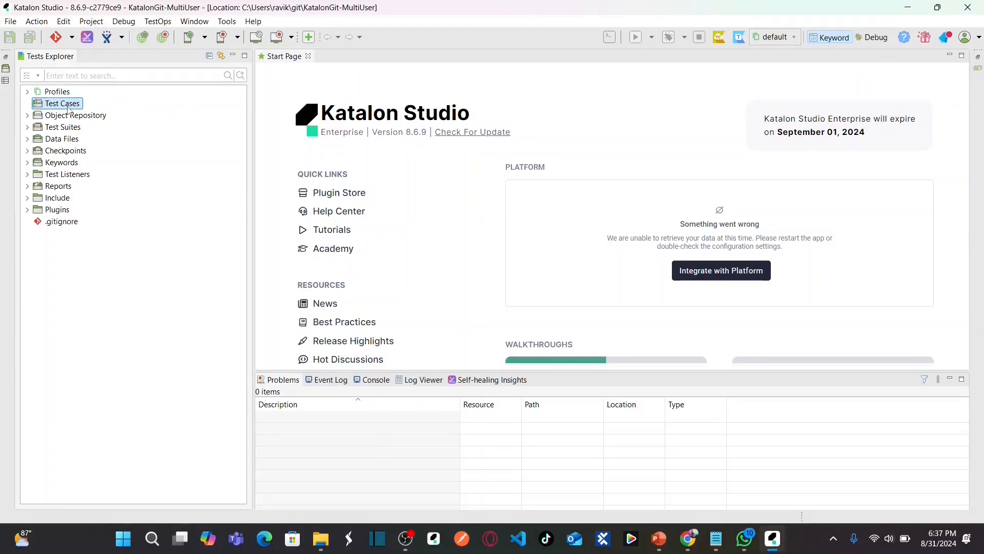
right_click(69, 109)
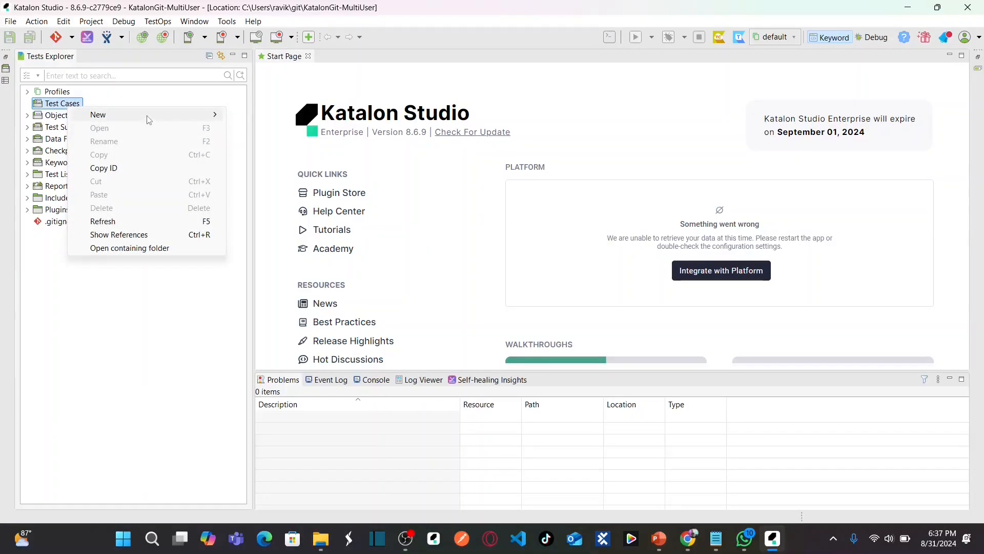
mouse_move(148, 119)
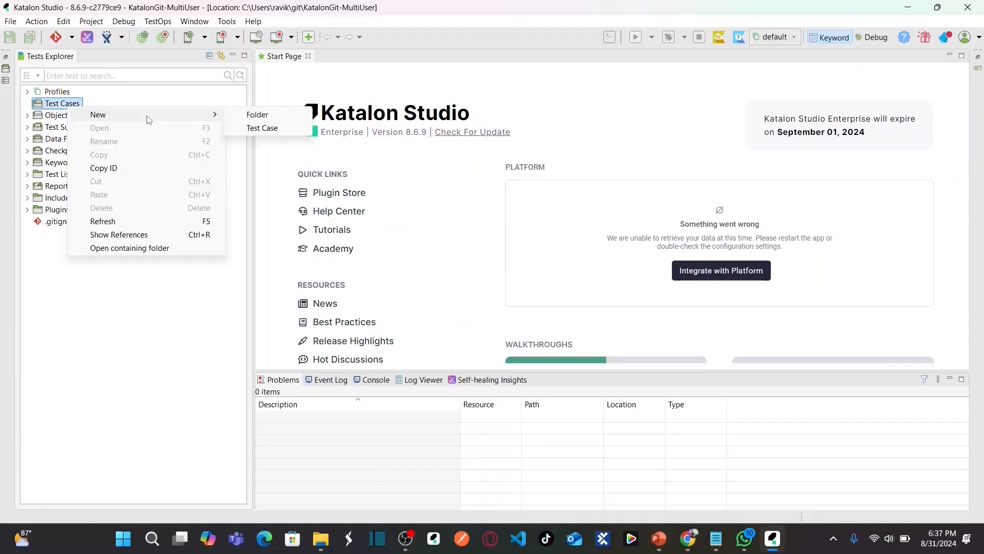
left_click(262, 128)
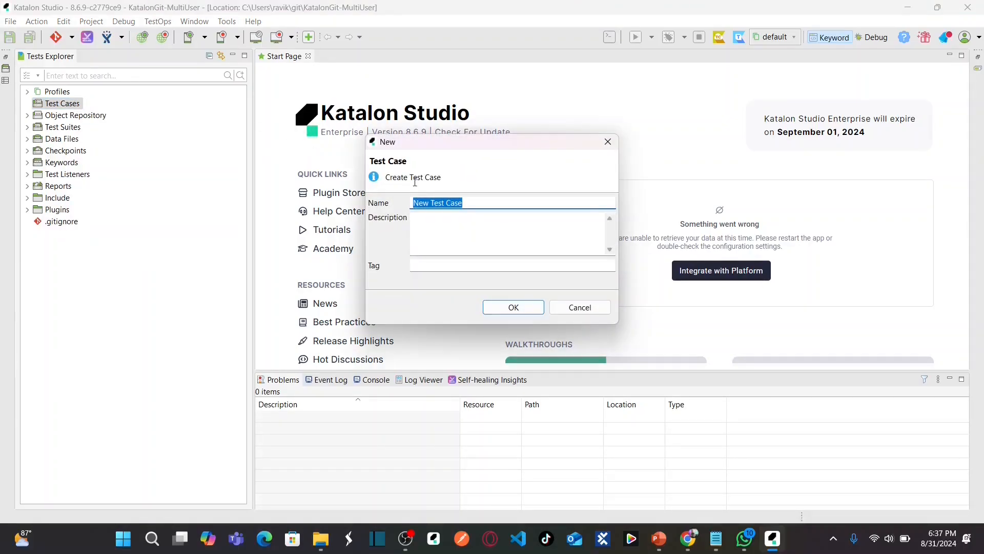
type("Te")
key("BackSpace")
key("BackSpace")
type("Login Test")
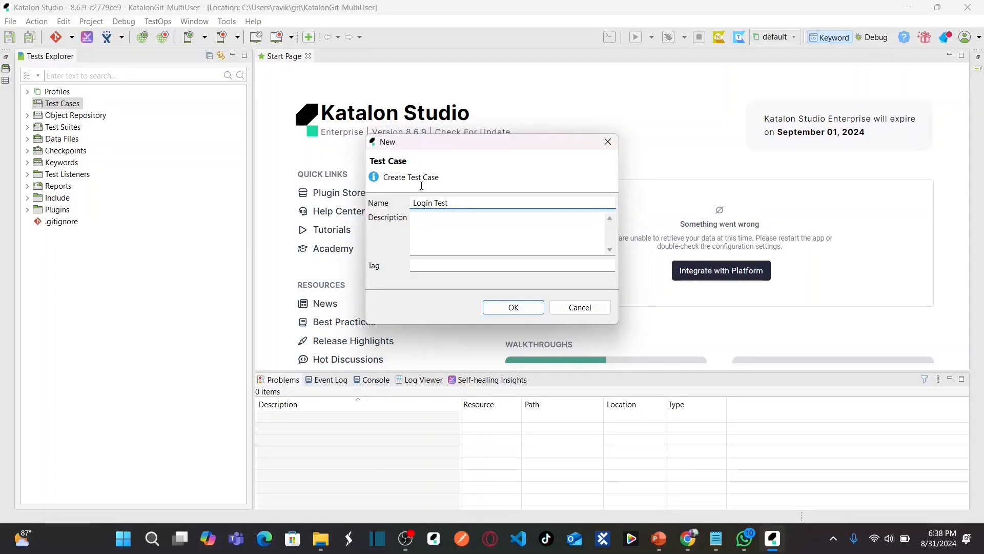
left_click(511, 307)
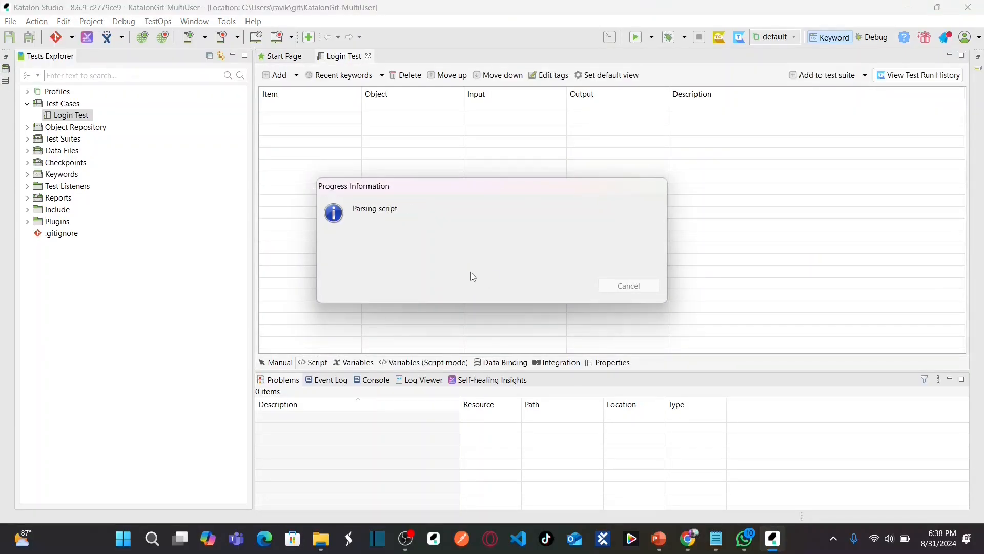
Check Login Test's Script view, then return to its Manual view
left_click(317, 362)
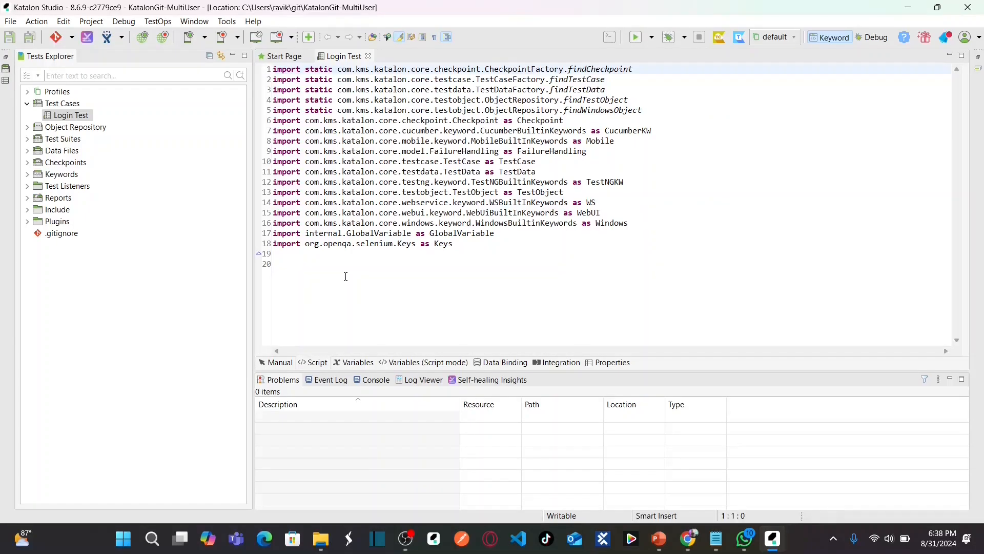
left_click(285, 364)
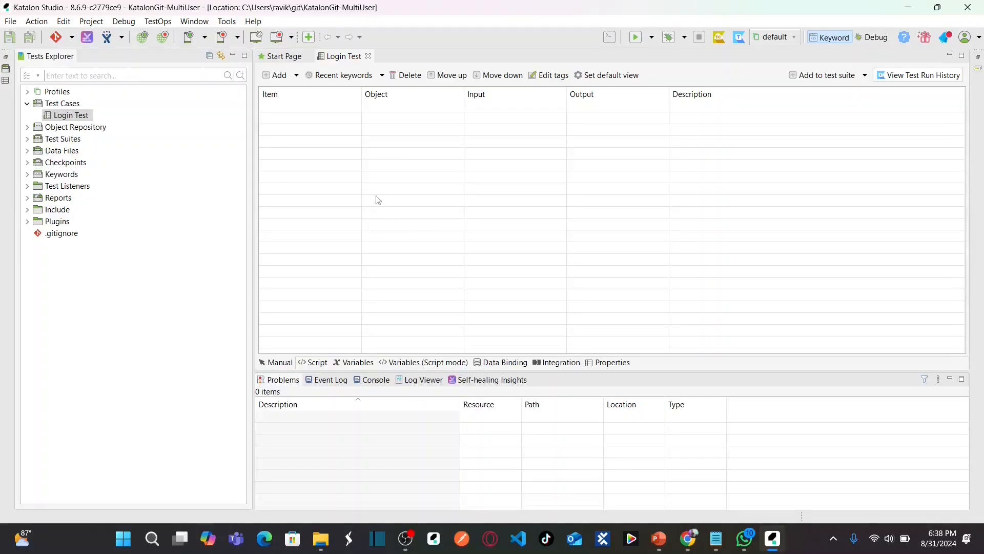
left_click(75, 35)
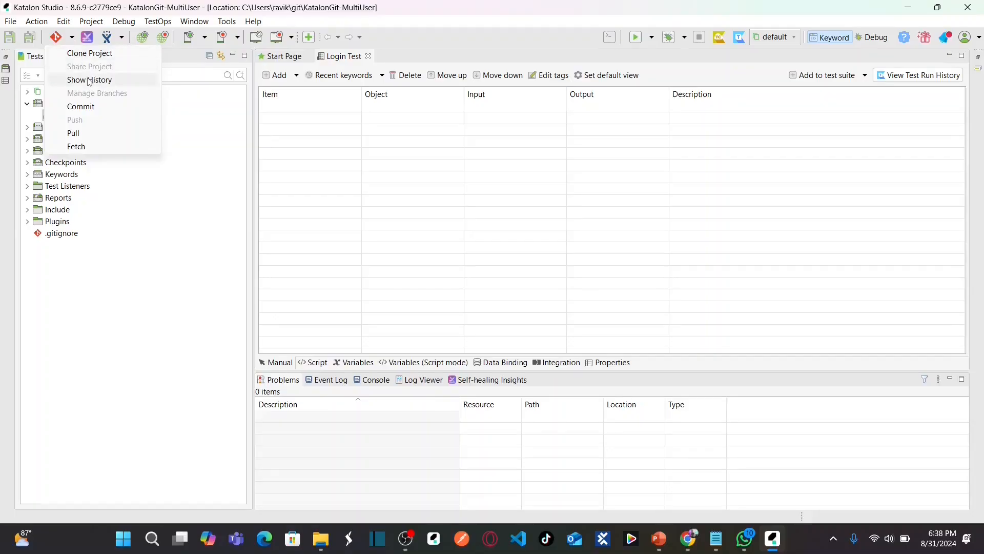
In the Git Commit view, stage all 17 unstaged project files
left_click(97, 107)
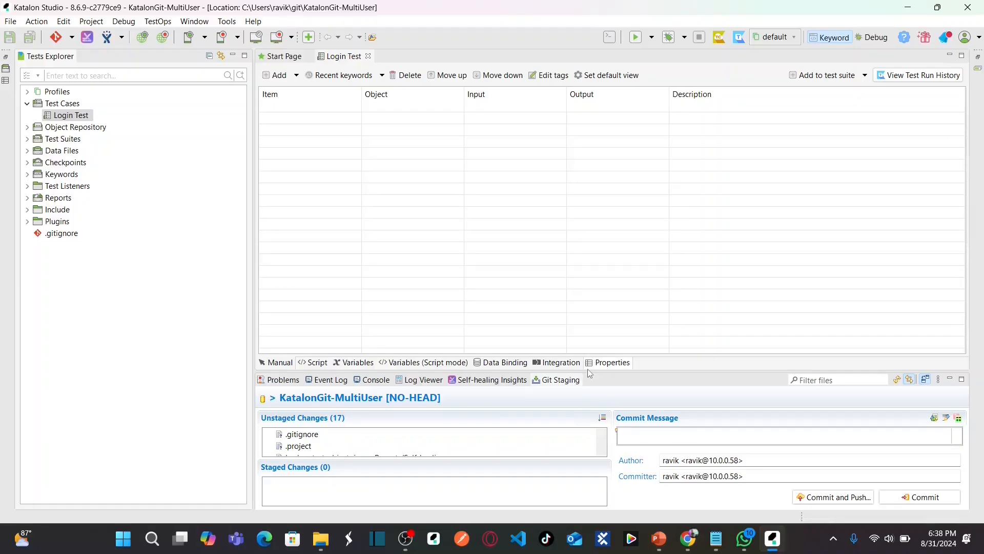
left_click_drag(590, 373, 584, 252)
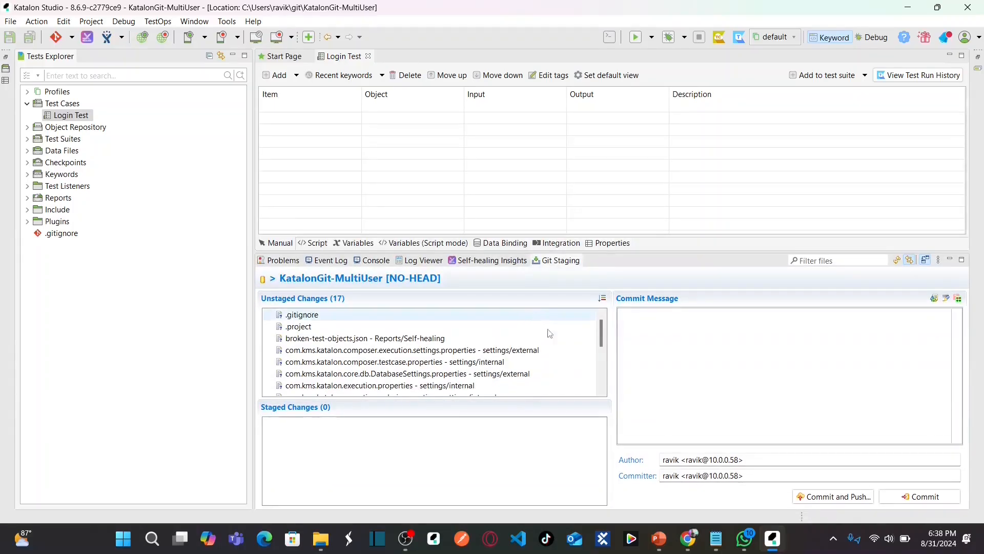
left_click(436, 318)
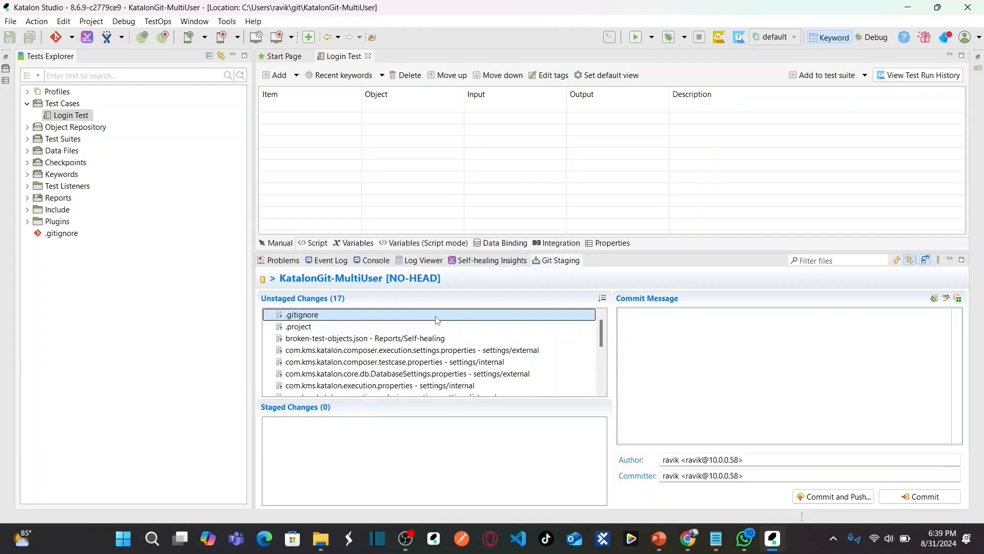
key("ctrl+a")
left_click_drag(426, 338, 424, 443)
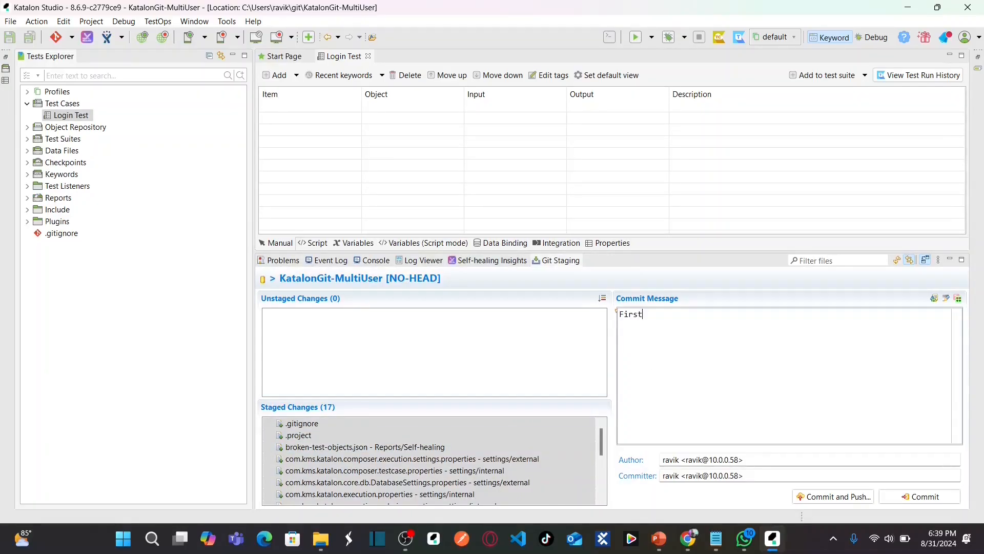
Enter a 'from User 1' commit message with the user's name and commit and push
type("from USer 1")
key("BackSpace")
key("BackSpace")
type("ser 1 Ravika")
key("BackSpace")
key("BackSpace")
type("nth")
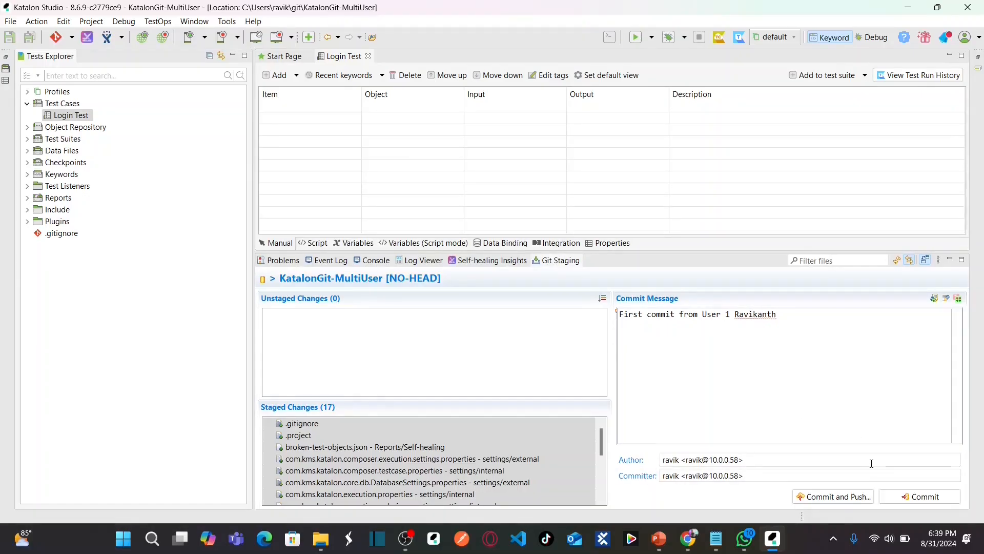
left_click(838, 497)
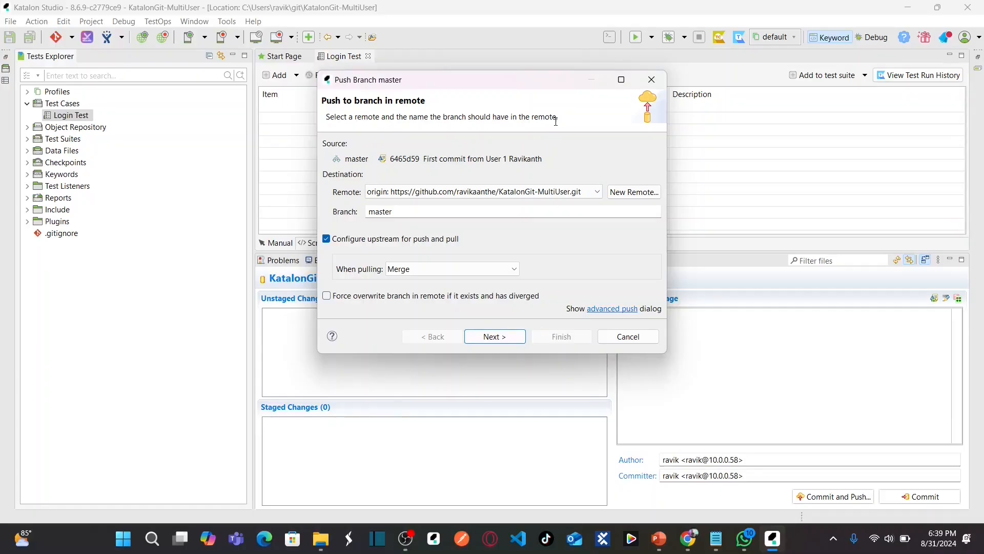
Keep origin as the push remote and log in with the GitHub username and access token
left_click(581, 196)
left_click(580, 196)
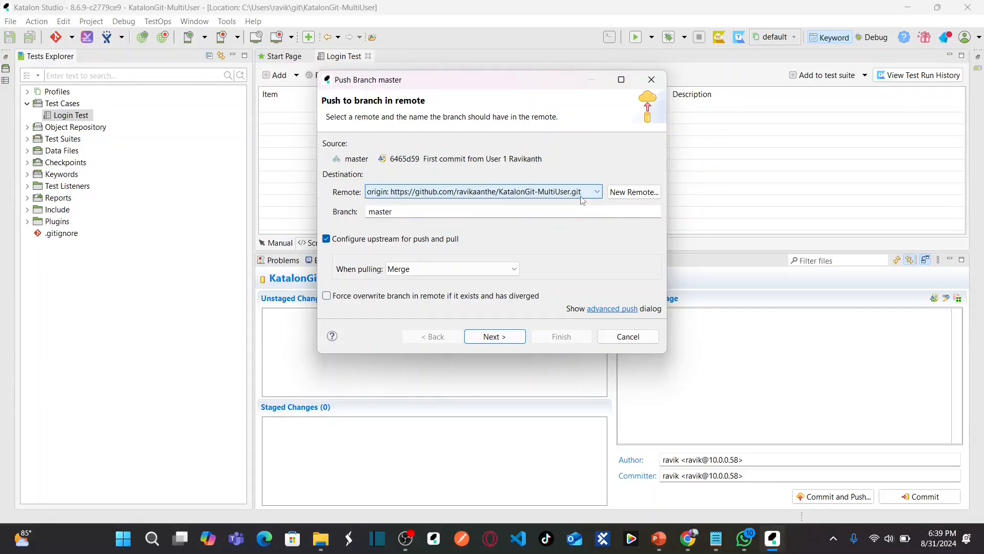
left_click(507, 338)
type("ravikaanthe")
key("Tab")
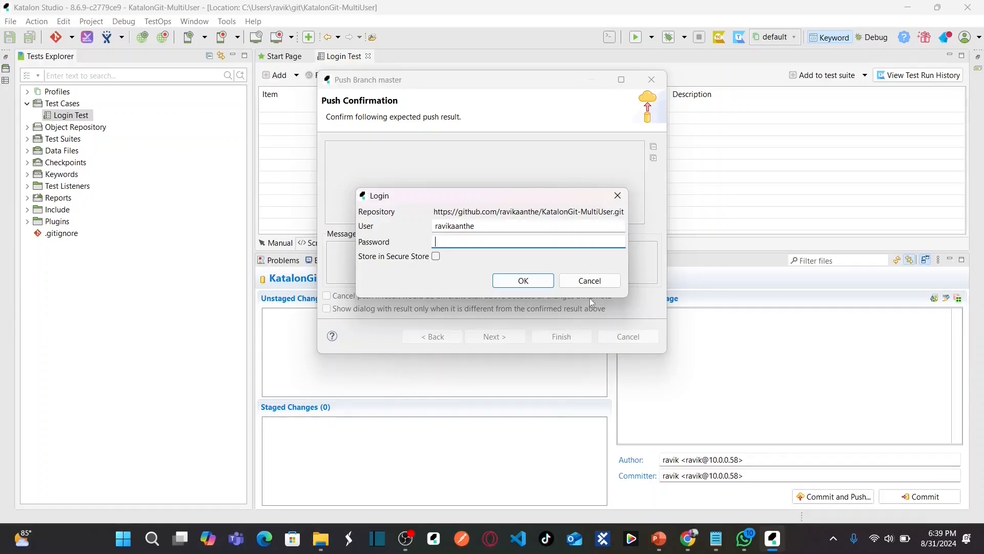
left_click(716, 538)
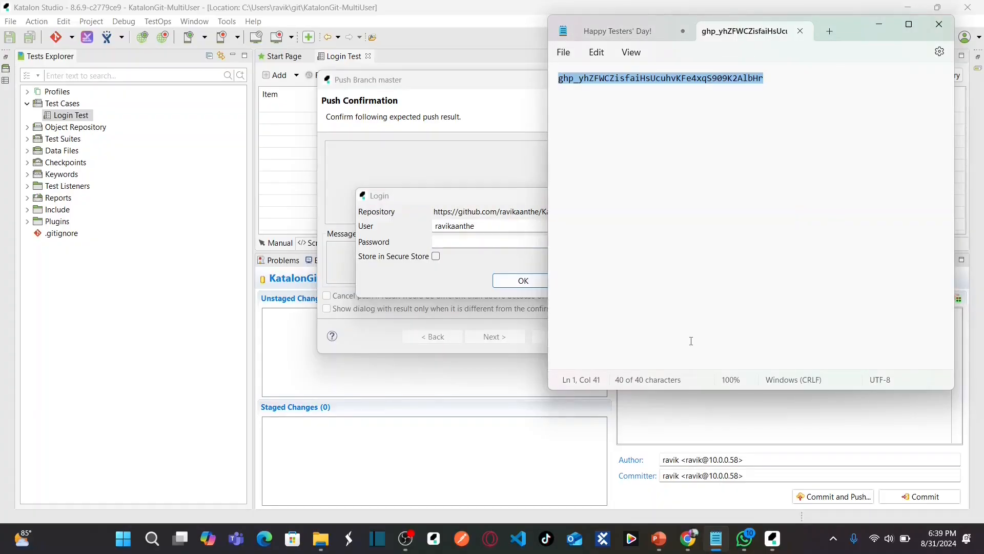
left_click(484, 242)
key("ctrl+v")
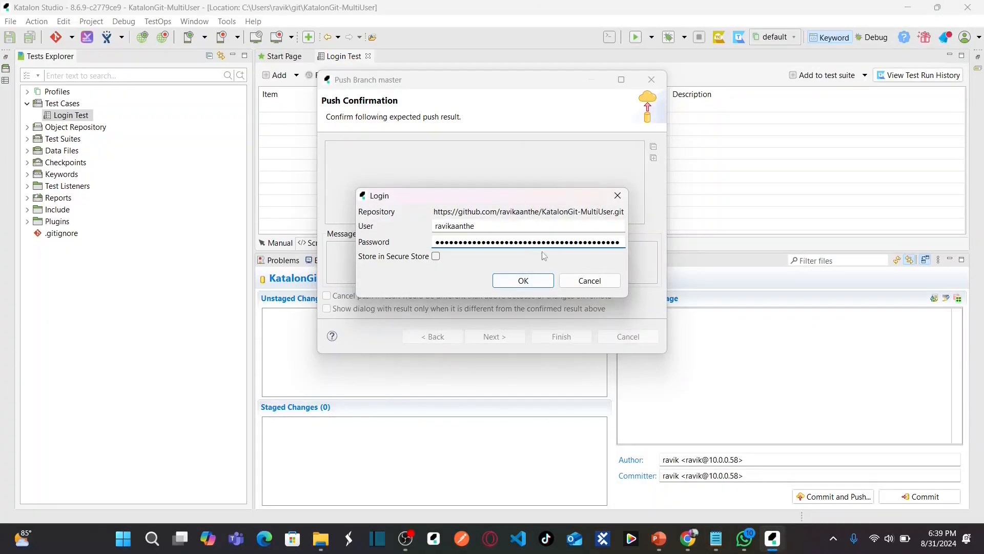
left_click(522, 280)
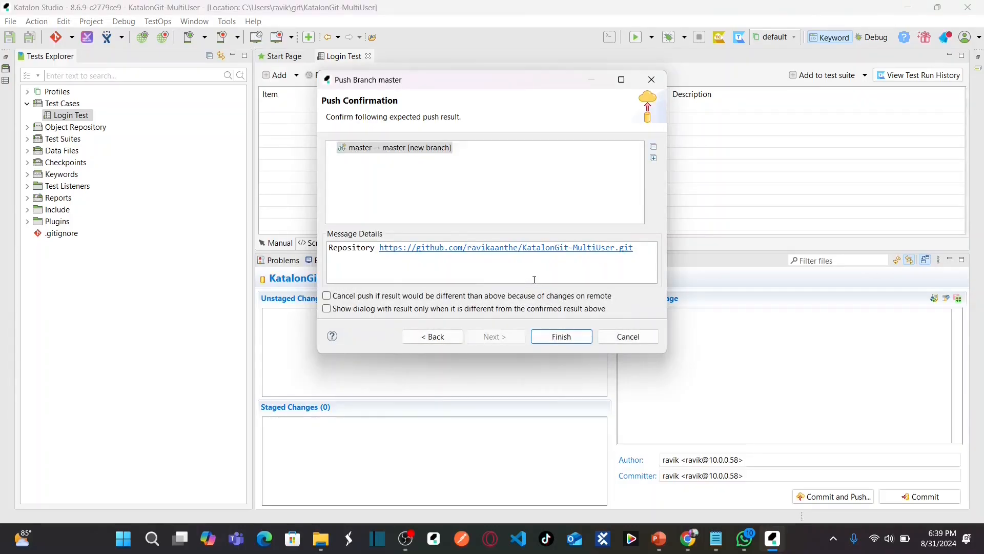
Finish the push of master, re-entering the username and token when prompted
left_click(562, 336)
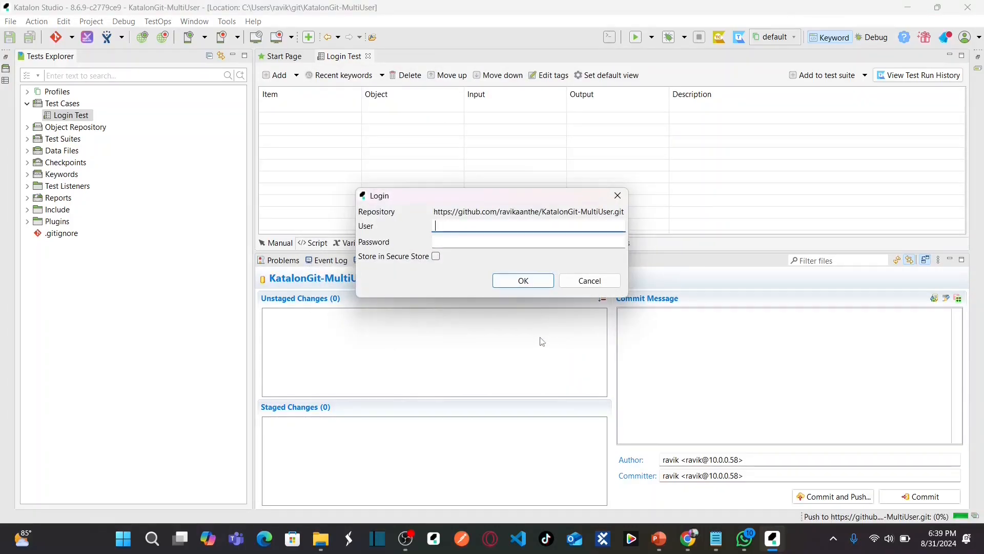
type("ravikaanthe")
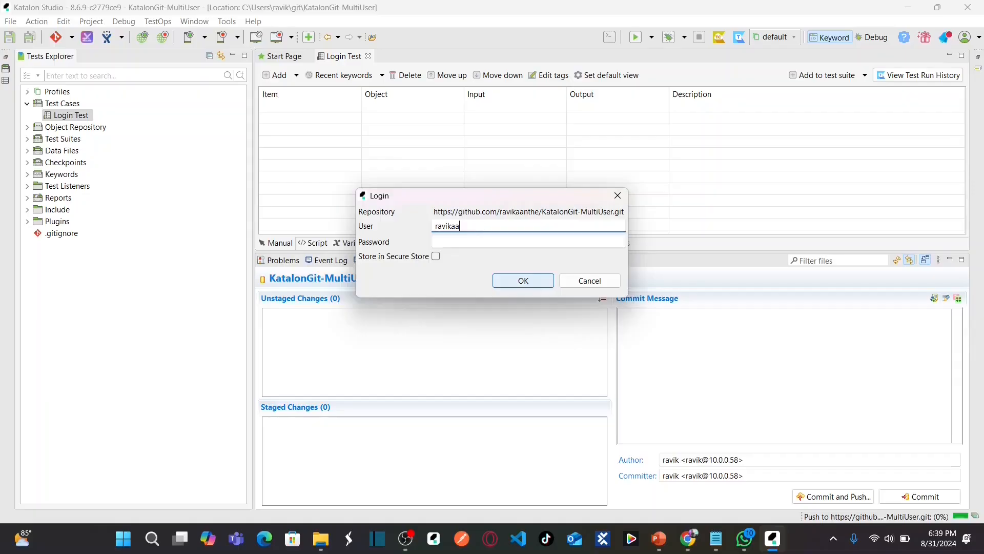
key("Tab")
key("ctrl+v")
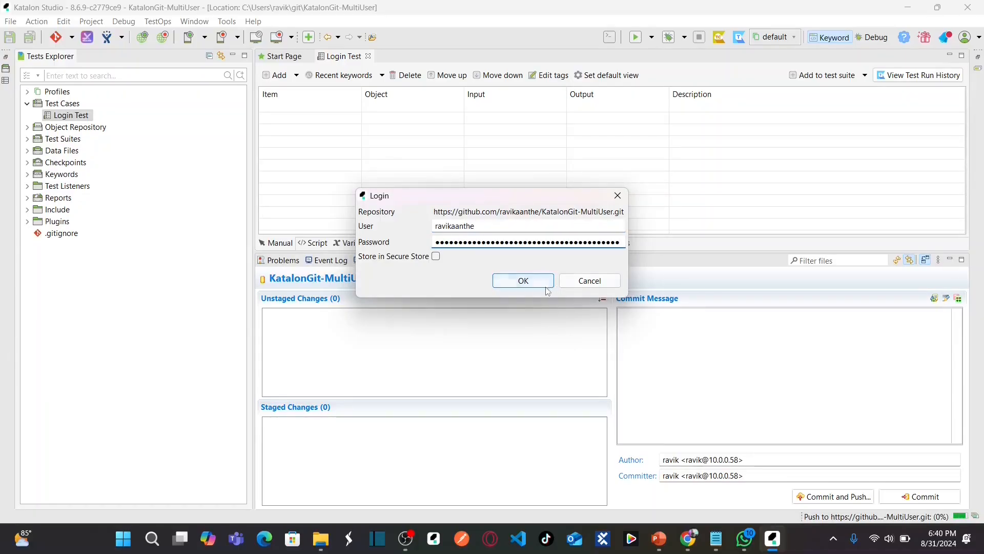
left_click(538, 282)
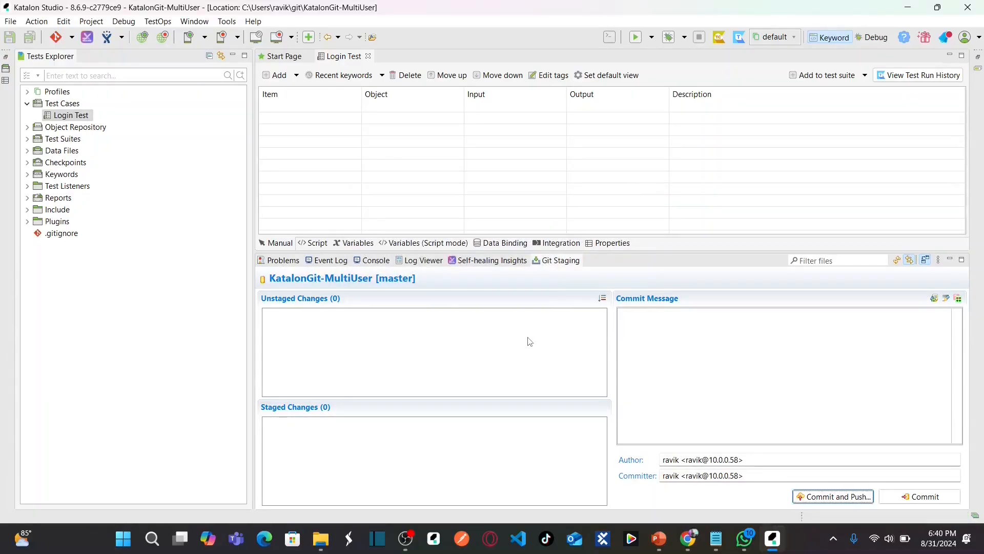
left_click(688, 540)
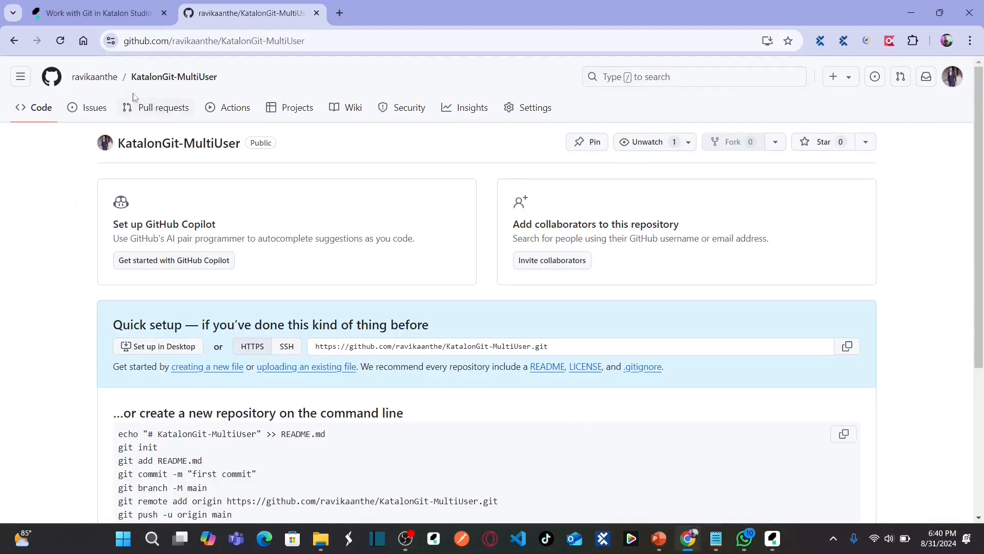
Reload the KatalonGit-MultiUser GitHub page to show the pushed project files
left_click(60, 45)
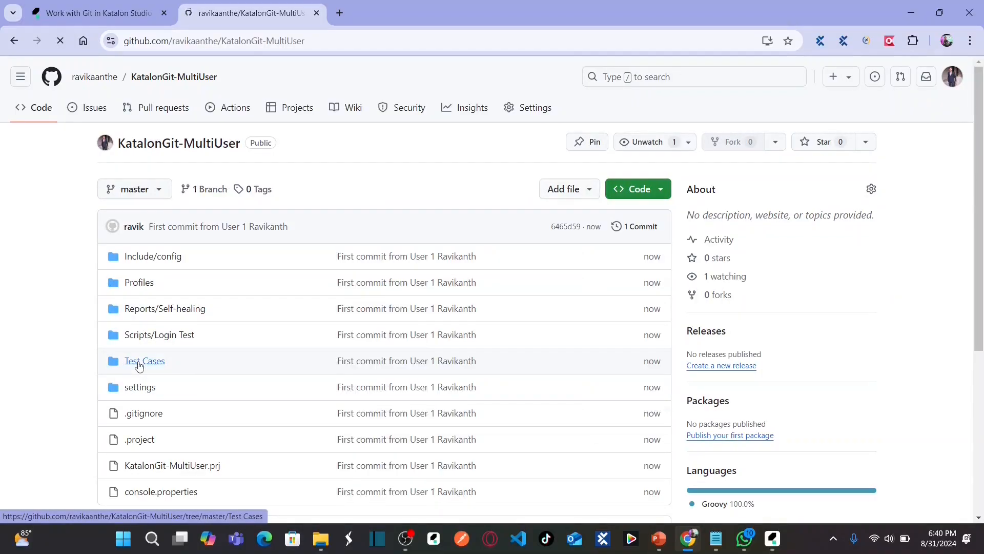
key("alt+Tab")
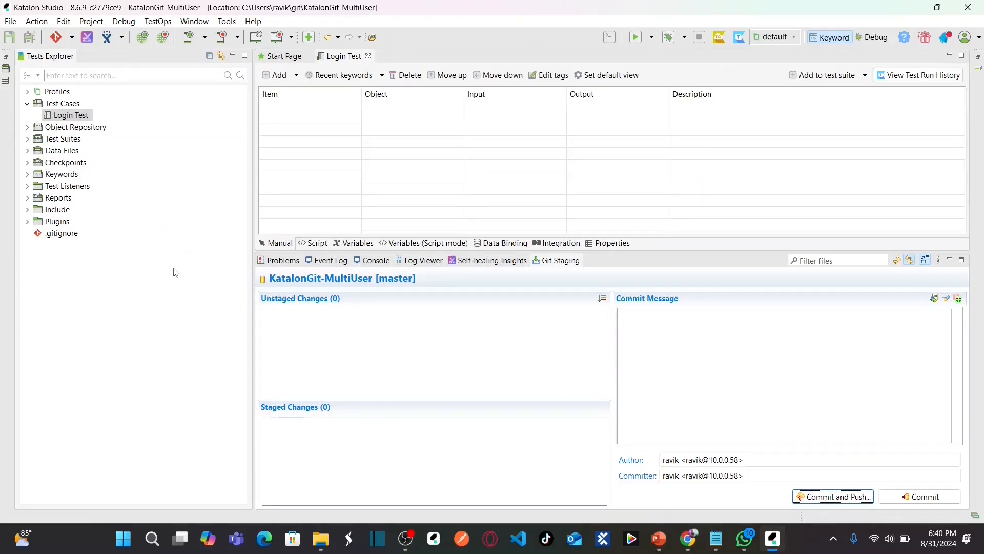
key("alt+Tab")
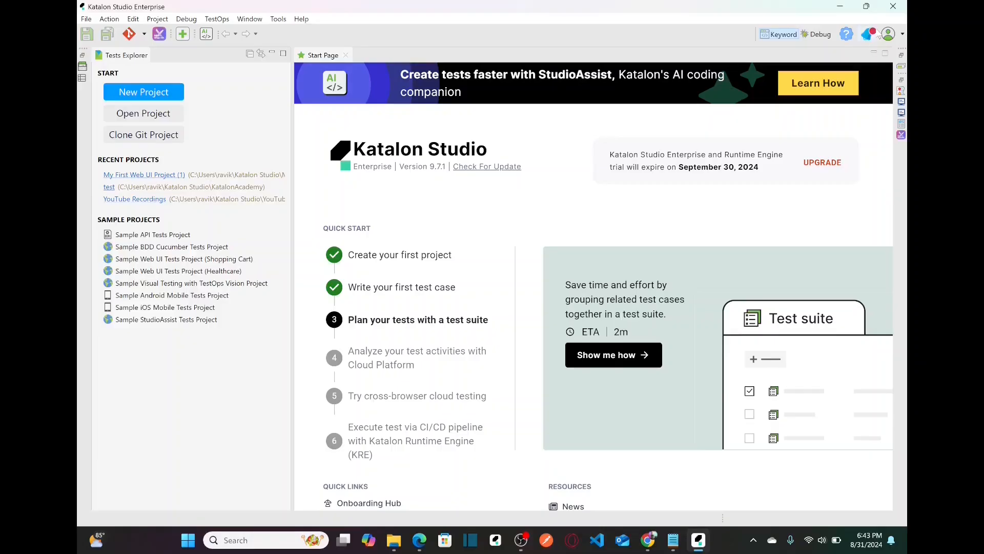
Leave Katalon's Start Page and bring the KatalonGit-MultiUser GitHub page forward
left_click(889, 37)
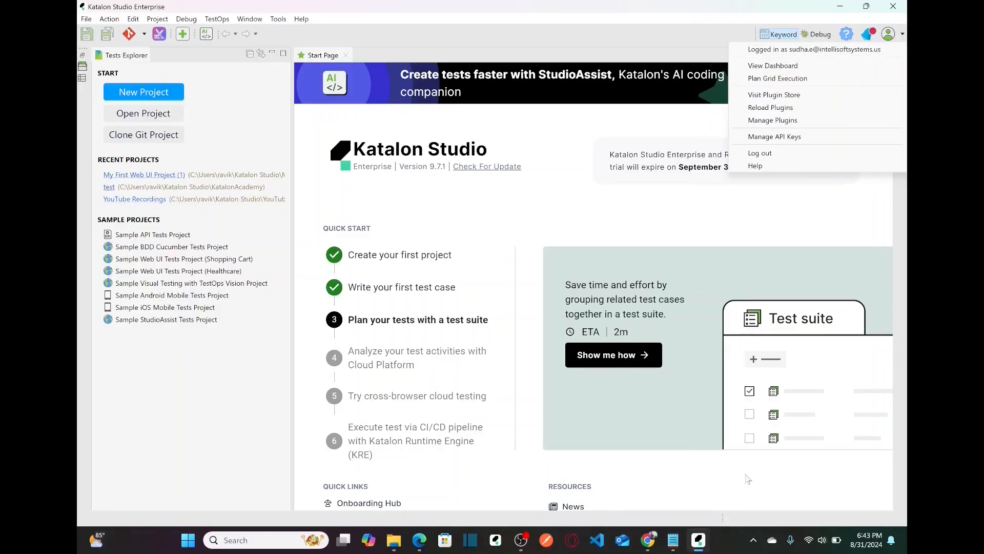
left_click(652, 536)
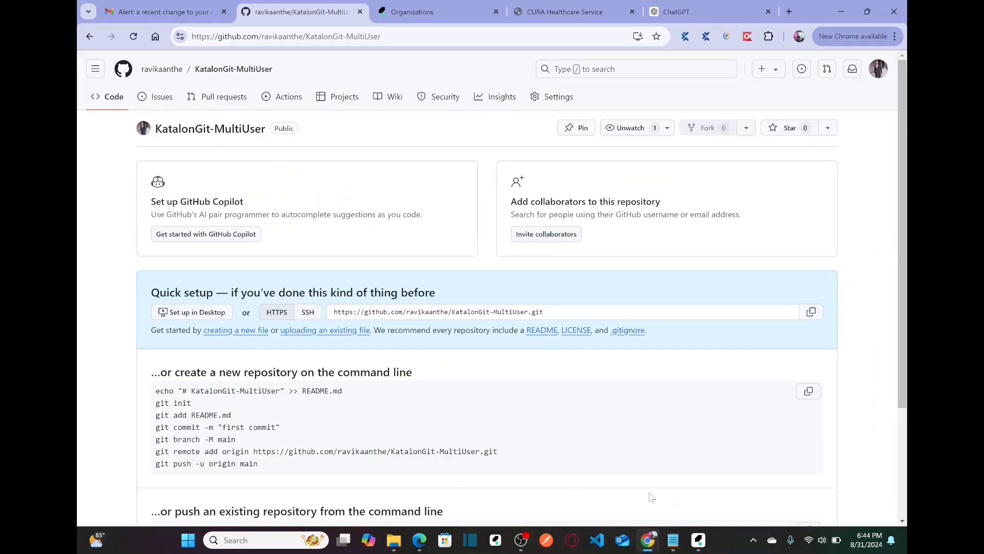
Reload KatalonGit-MultiUser and copy its HTTPS URL from the Code dropdown
left_click(131, 41)
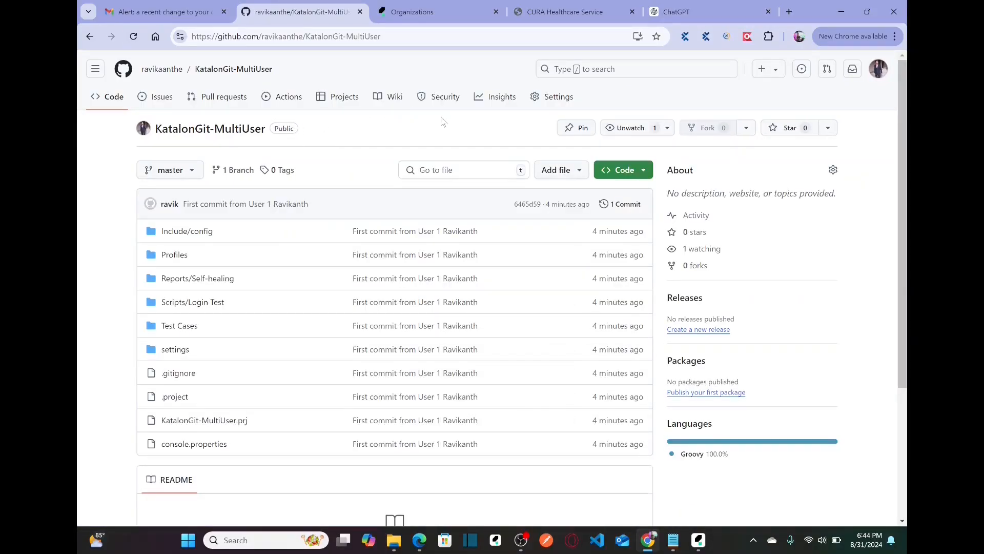
left_click(641, 175)
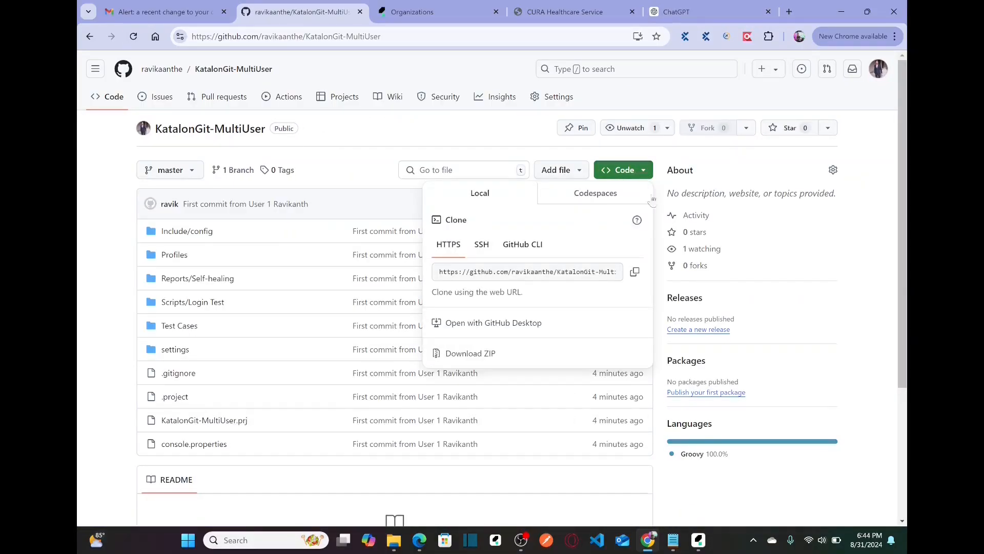
left_click(635, 272)
Back in Katalon Studio, start Git Clone Project with the copied repository URL
left_click(698, 540)
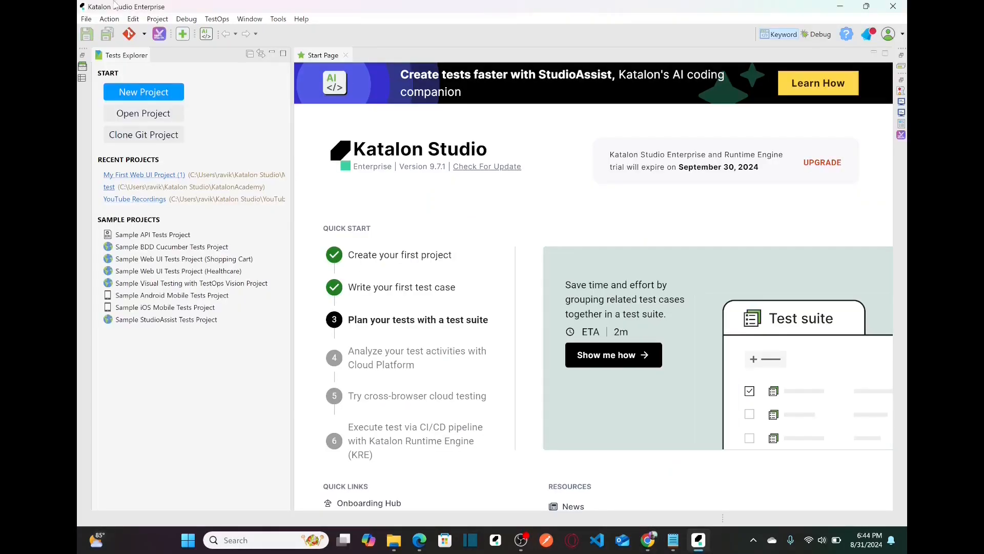
left_click(145, 35)
left_click(155, 50)
left_click(609, 153)
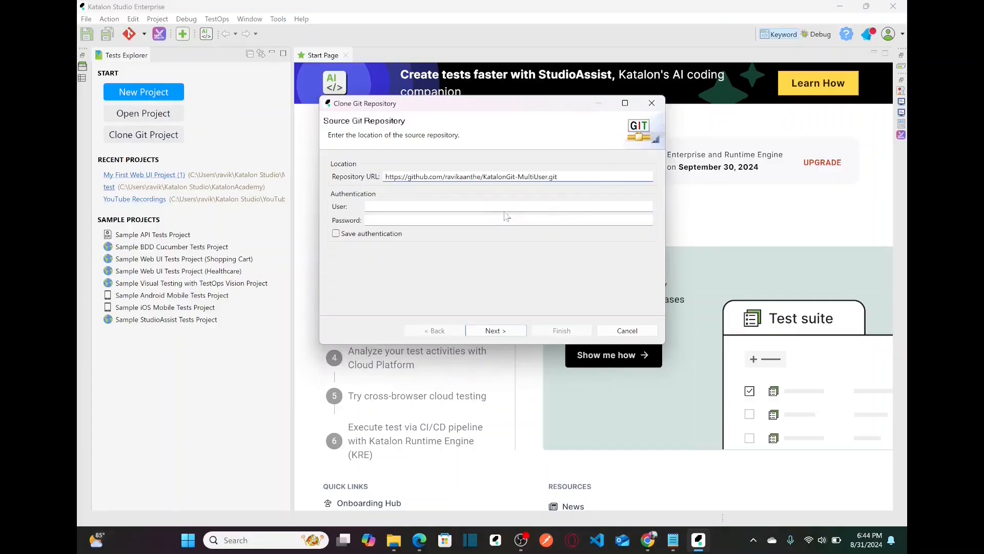
Enter the GitHub username and pasted token, keep master, and clone to the local git folder
left_click(367, 206)
type("ravikaa")
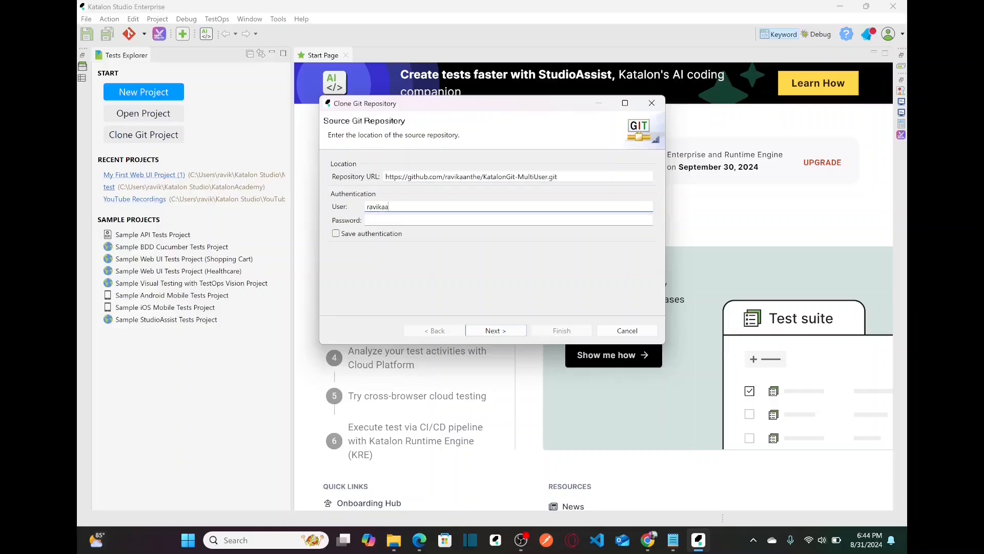
type("an")
key("BackSpace")
type("nthe")
key("Tab")
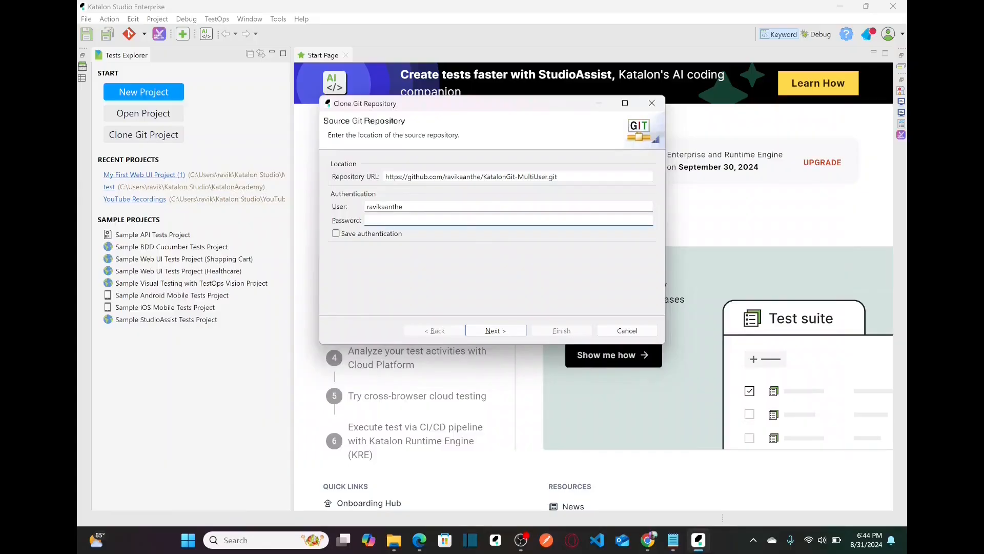
key("ctrl+v")
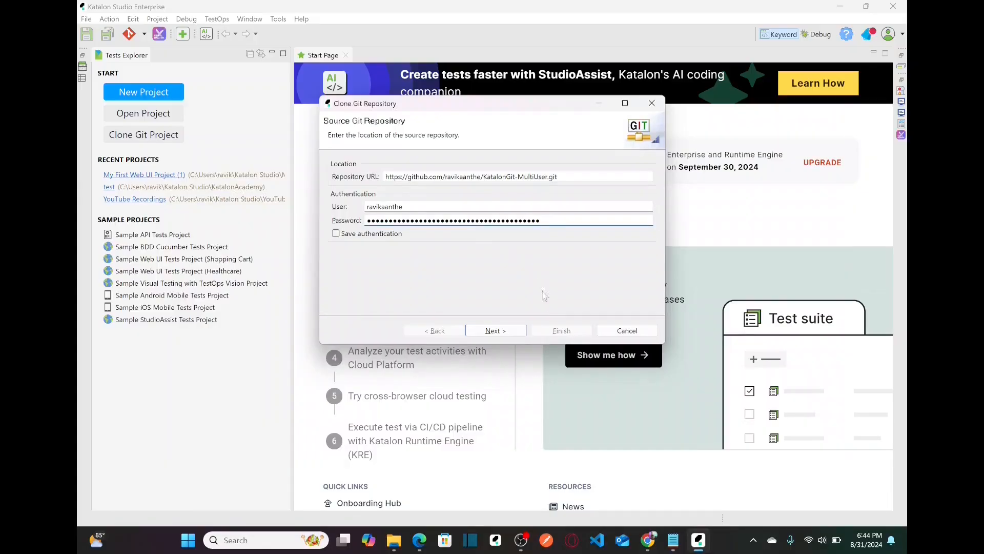
left_click(495, 331)
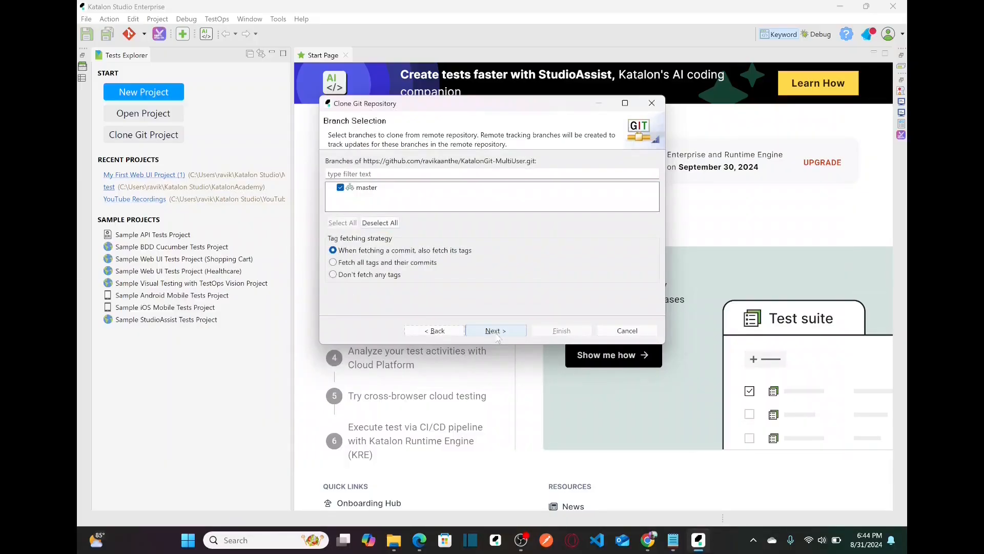
left_click(503, 334)
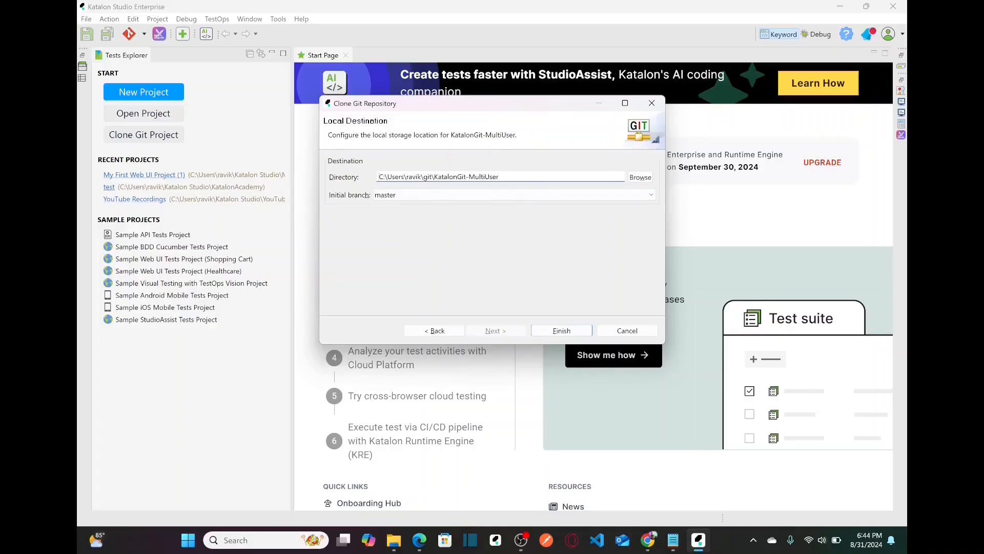
left_click(571, 332)
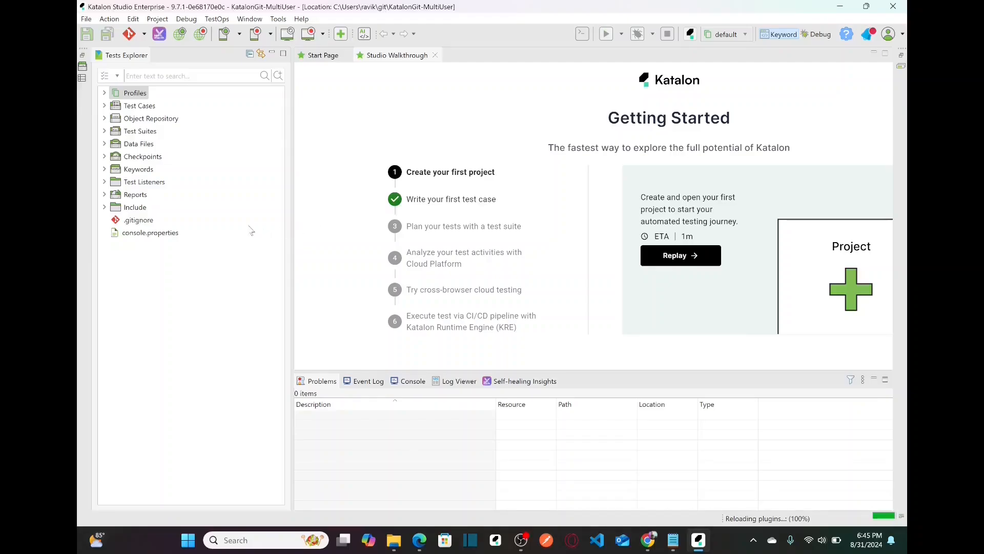
Open the Login Test case from the Test Cases folder and show its Groovy script
left_click(105, 106)
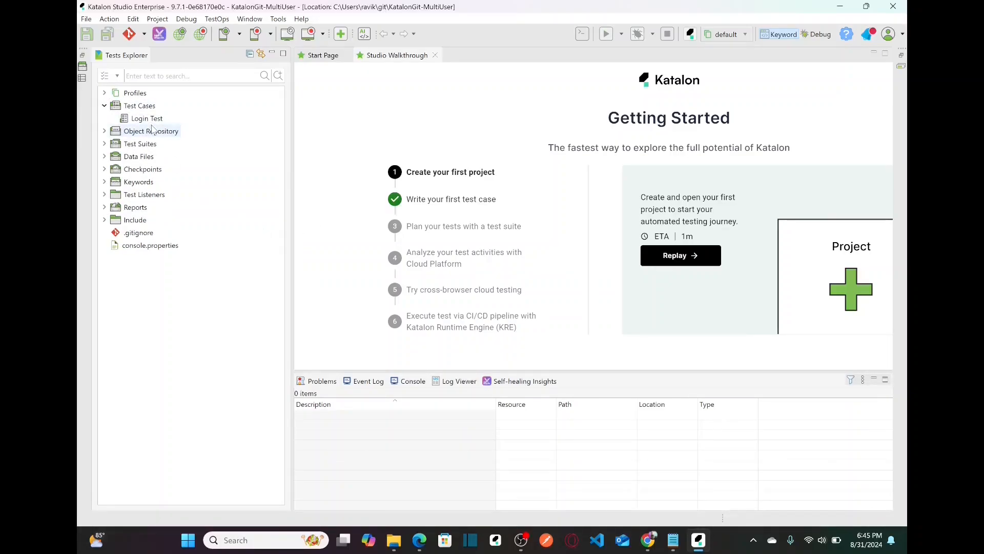
left_click(148, 121)
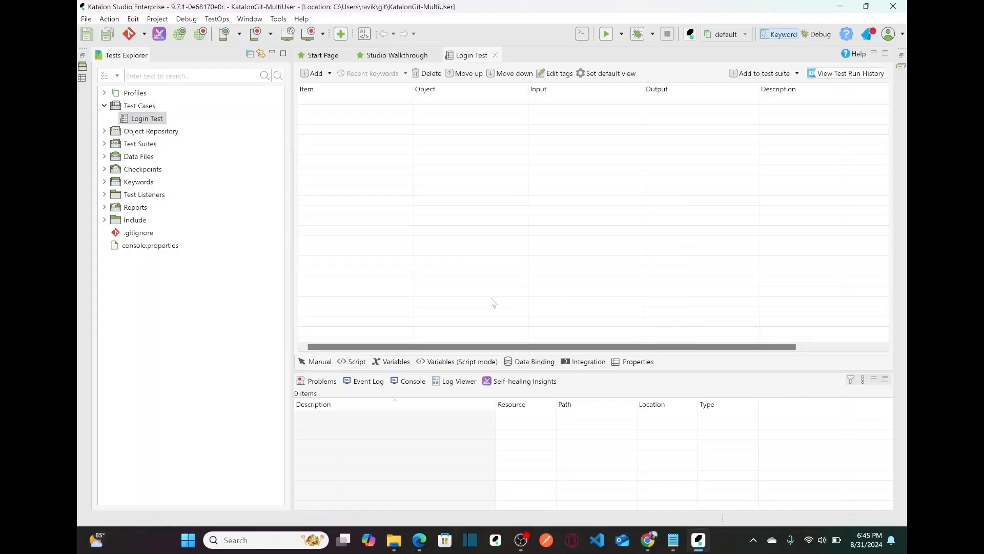
left_click(356, 363)
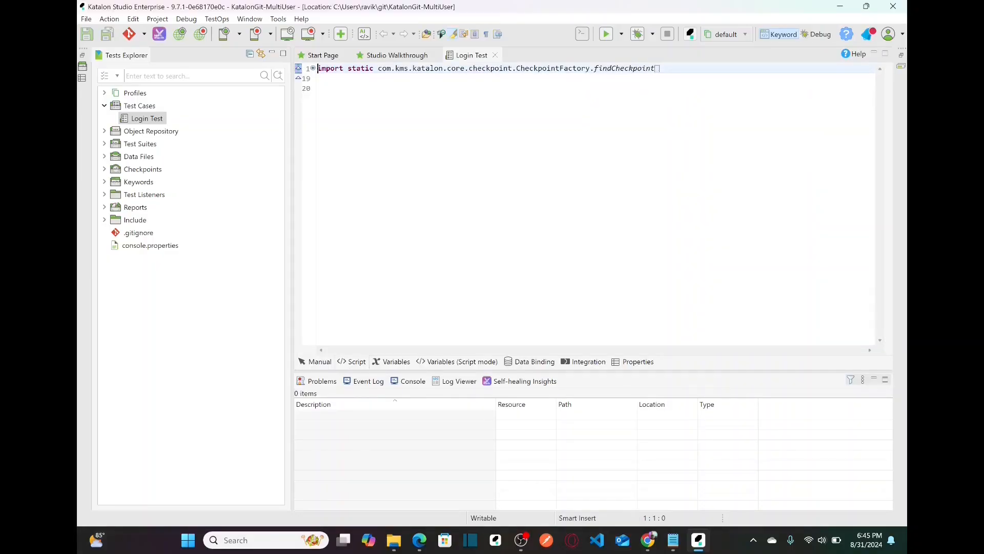
Add a '//Comments by user 2 … from her machine' line at line 20 and save the script
left_click(312, 68)
left_click(319, 255)
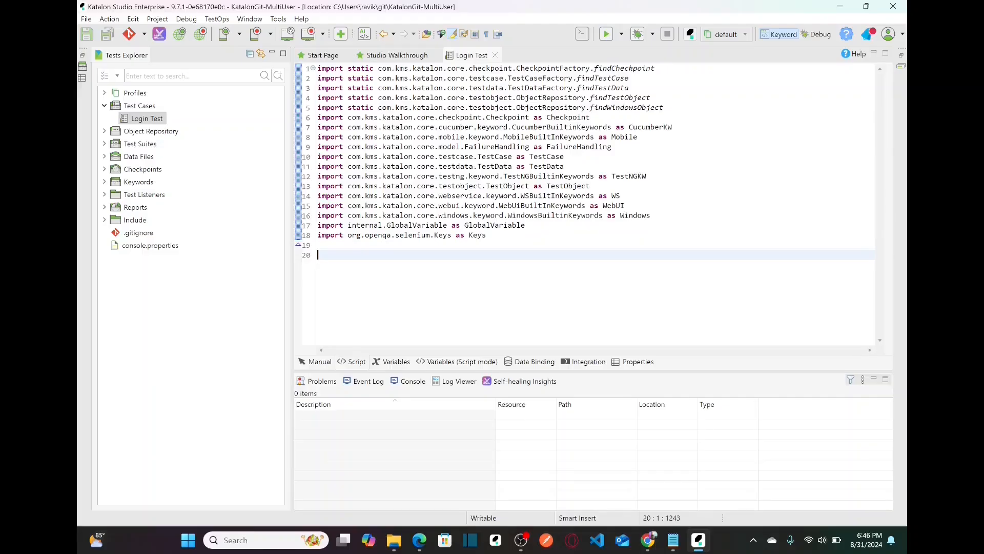
type("//Comments ")
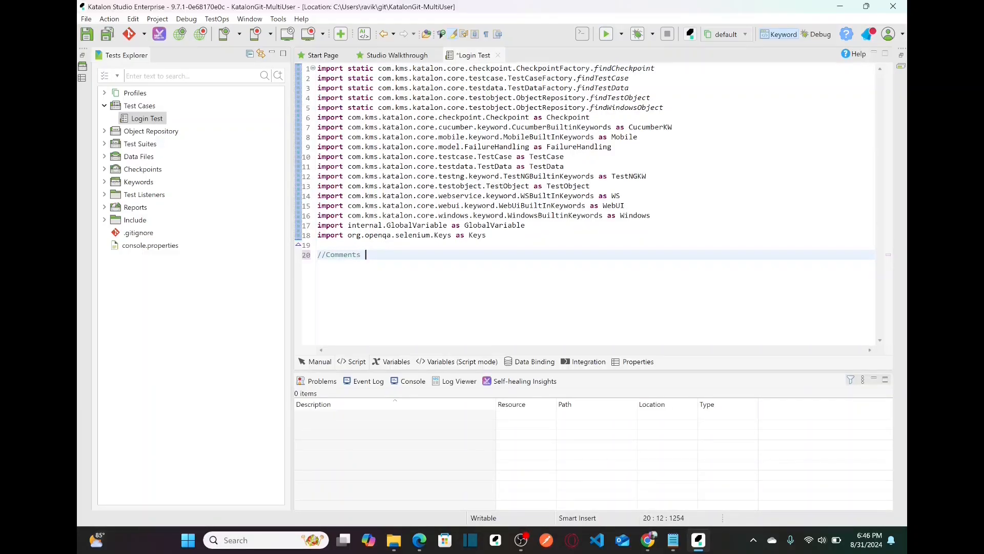
type("by user 2 Sudha from her machine")
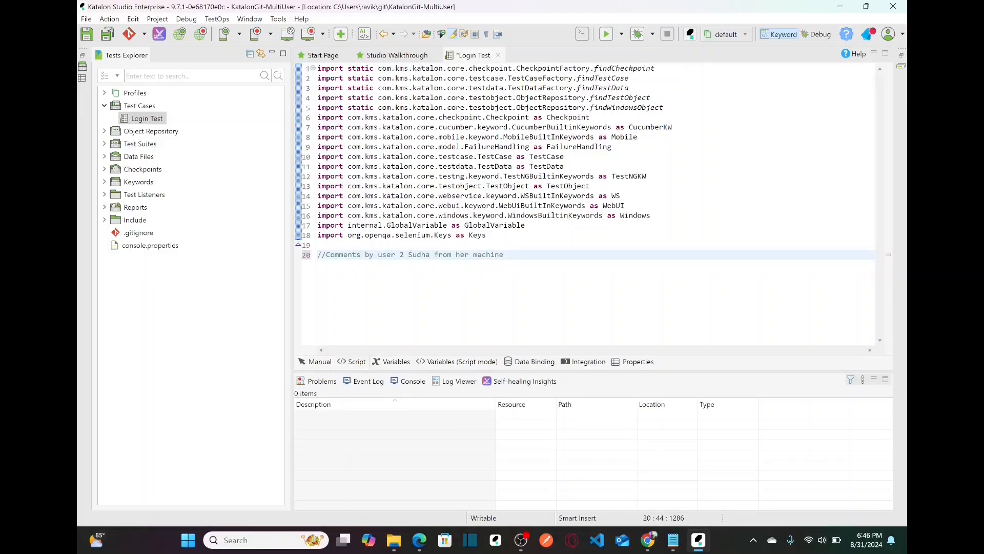
left_click(108, 40)
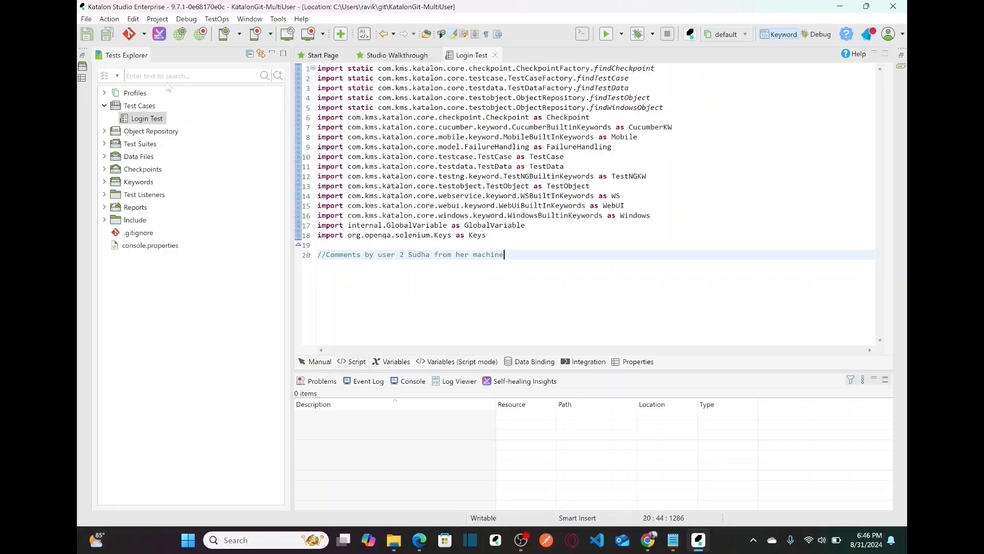
Stage all six changed files and commit them with a user 2 inserted-comments message
left_click(145, 35)
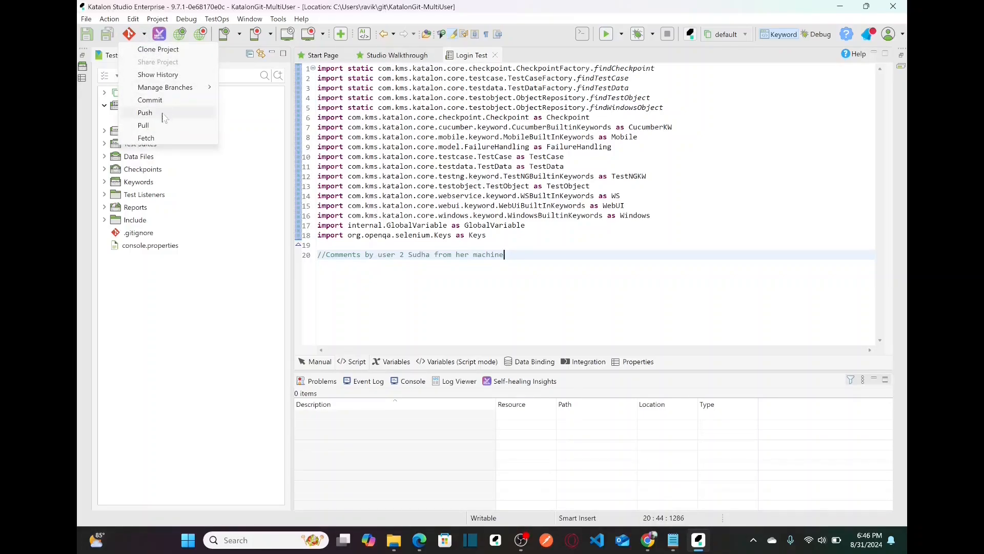
left_click(149, 99)
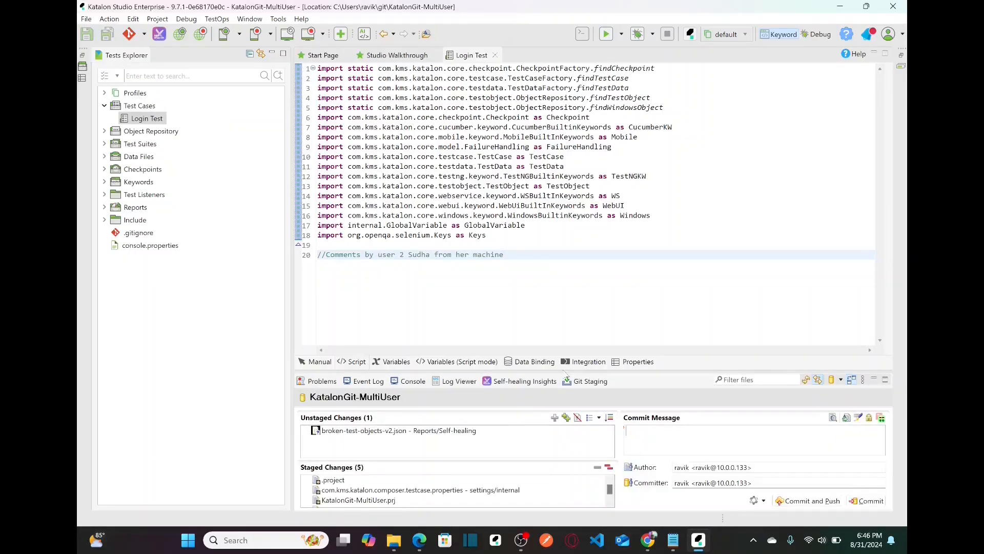
left_click_drag(448, 435, 445, 490)
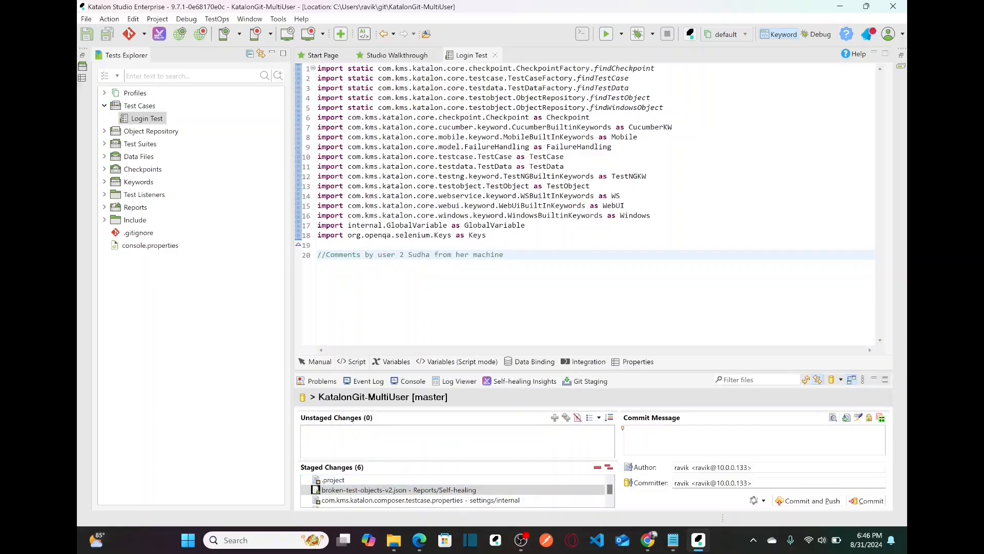
type("Comments")
type("it b")
type("y user")
type(" 2 ")
type("sudha")
type(" inserted")
key("BackSpace")
type("d commen")
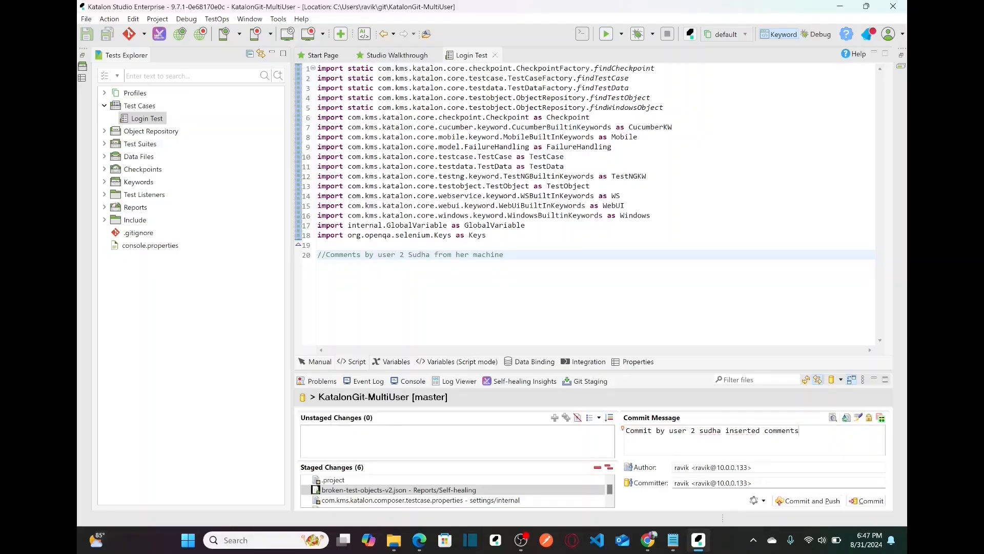
left_click(793, 501)
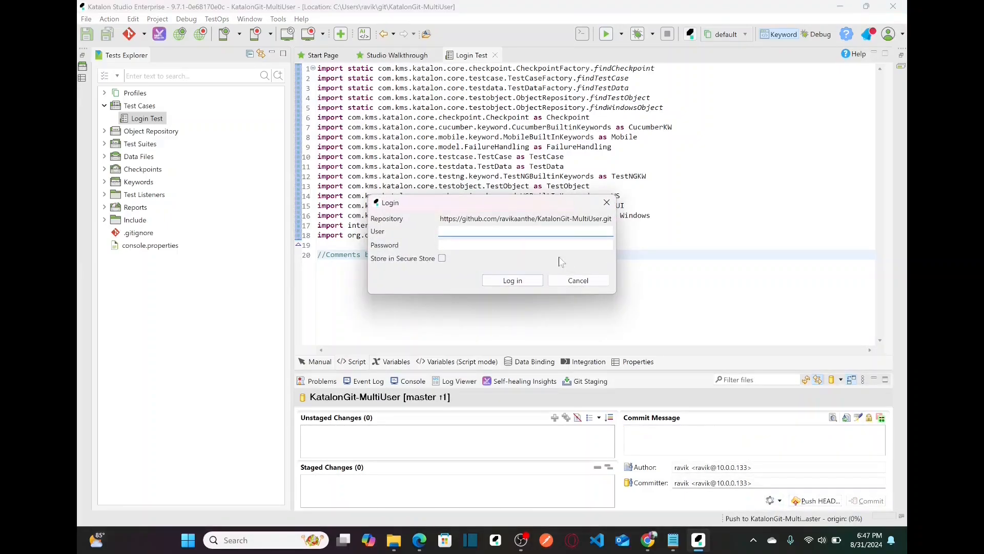
Log in with the GitHub username and pasted password to push to origin master
type("ravikaaa")
key("BackSpace")
type("nthe")
key("Tab")
key("ctrl+v")
left_click(510, 280)
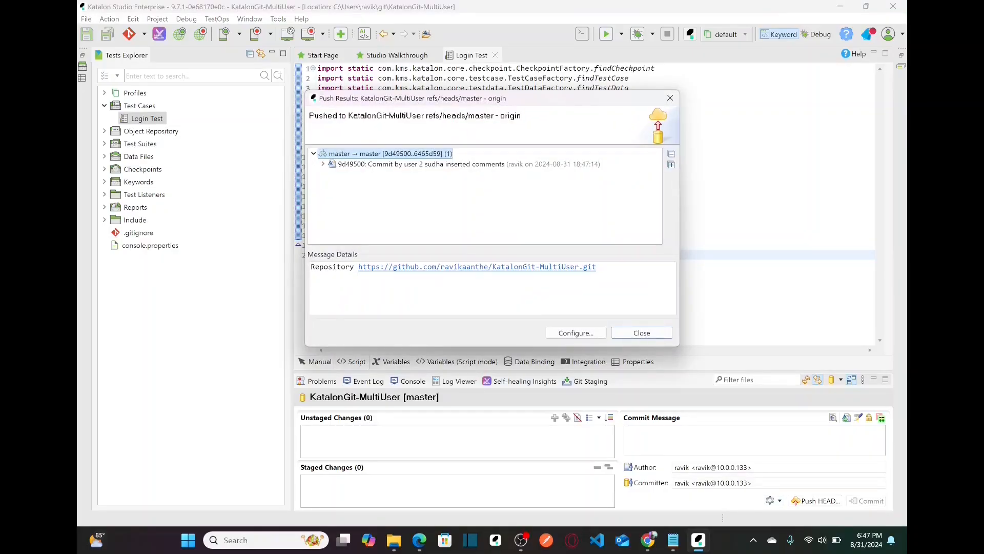
Reload the GitHub repository and open Scripts/Login Test/Script1725143883746.groovy
left_click(648, 339)
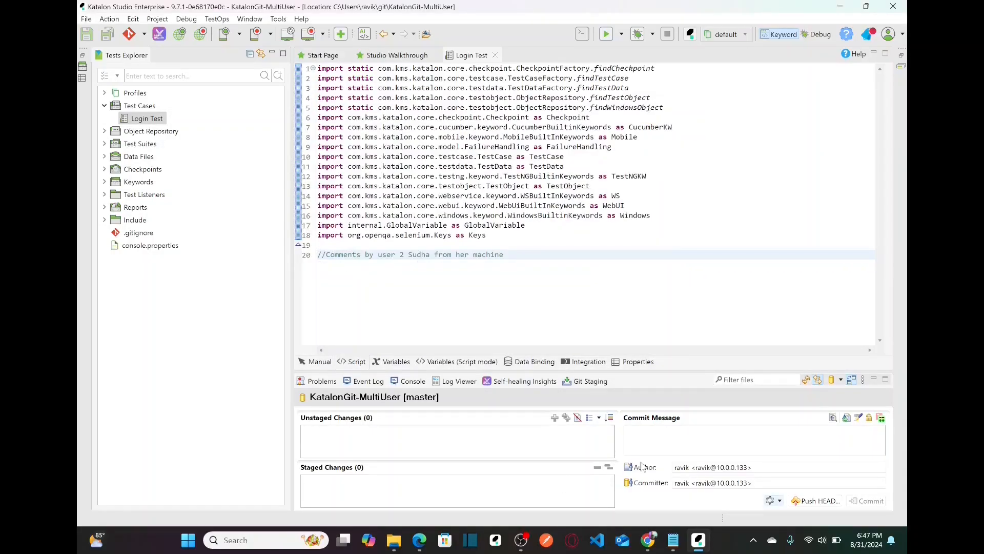
left_click(651, 538)
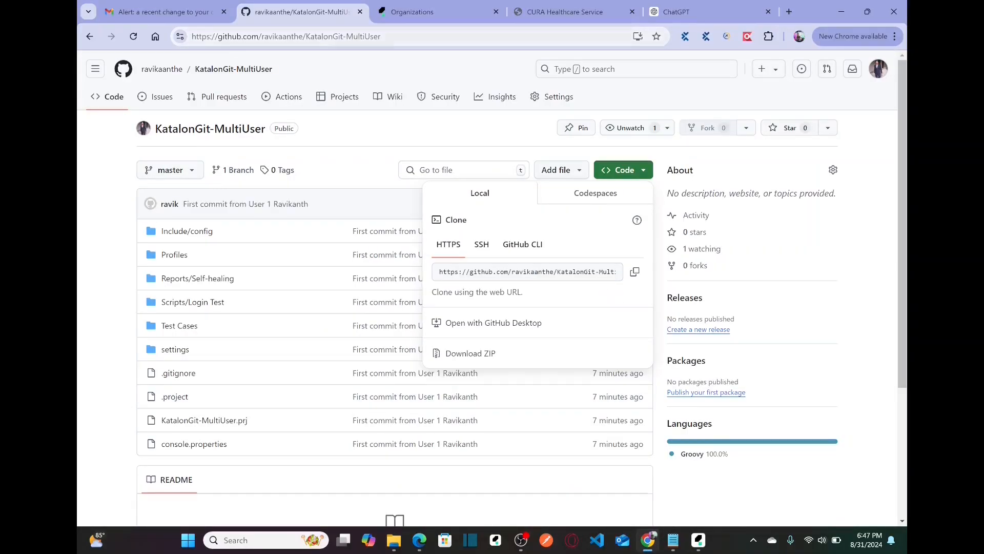
left_click(116, 56)
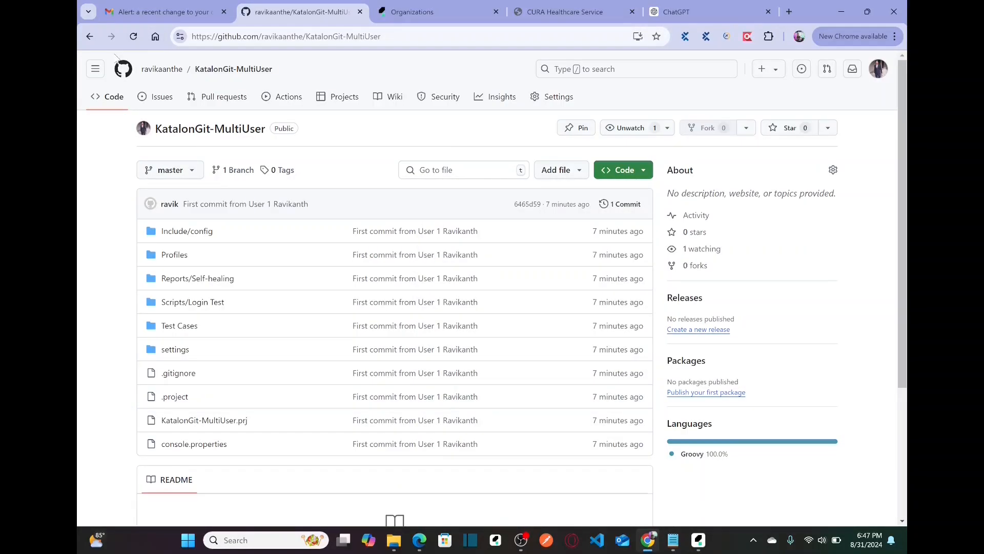
left_click(134, 37)
left_click(176, 303)
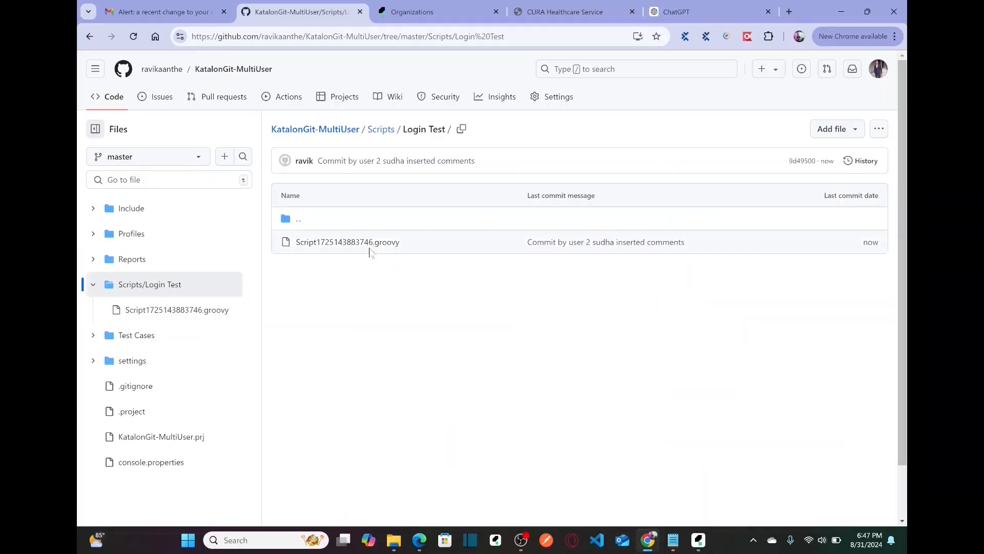
left_click(353, 243)
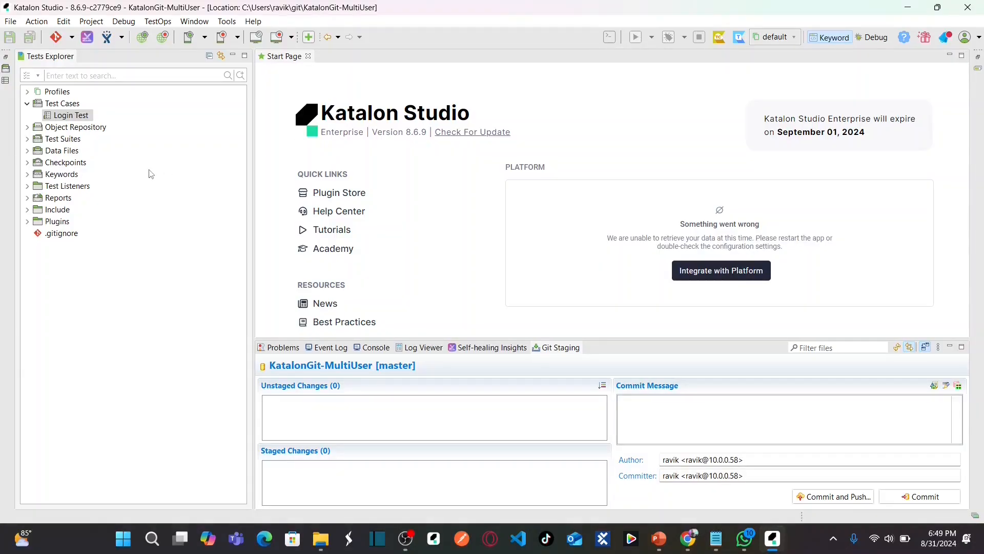
Open Login Test's script and type a '//Comments by user 1 … from his machine' line on line 20
left_click(71, 115)
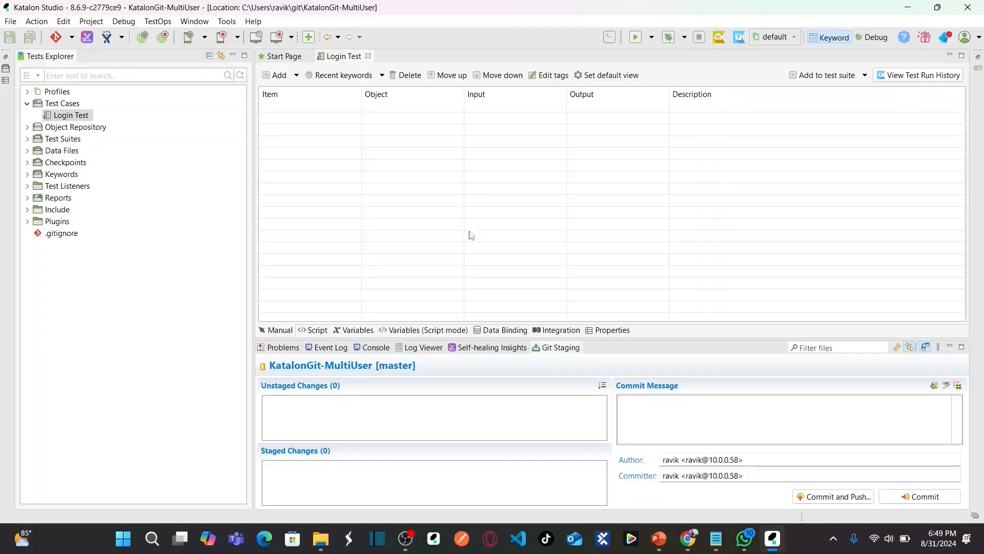
left_click(313, 329)
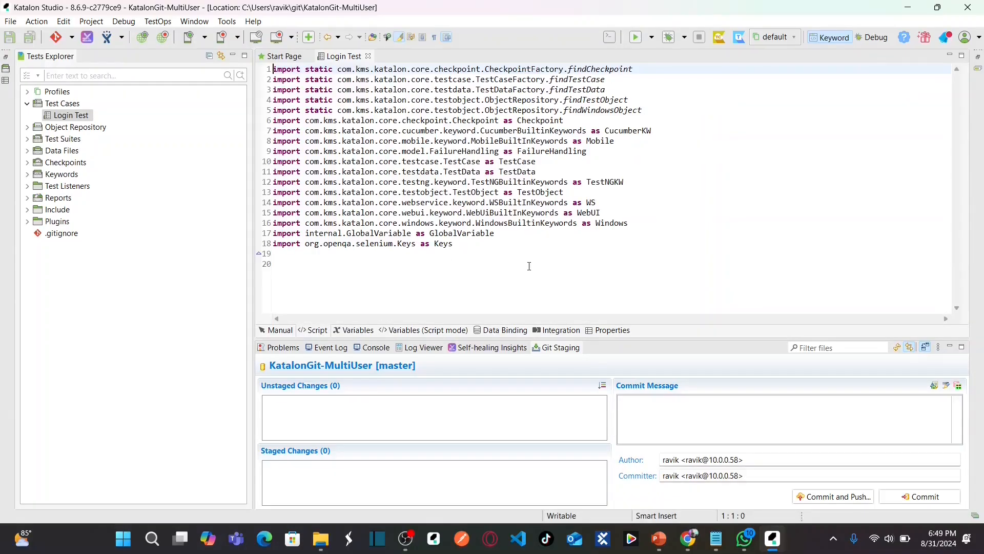
left_click(436, 279)
type("//")
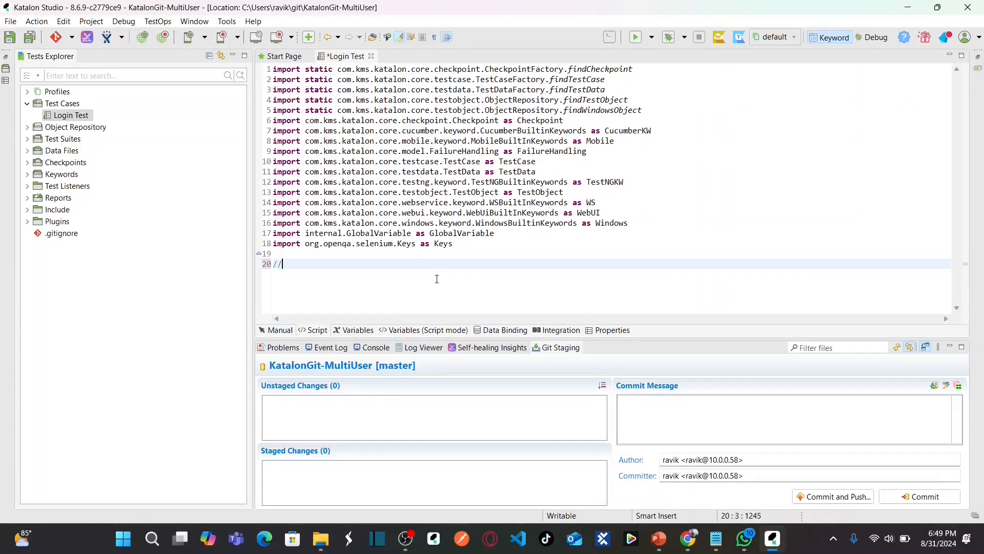
type("Comments by user 1 Ravi")
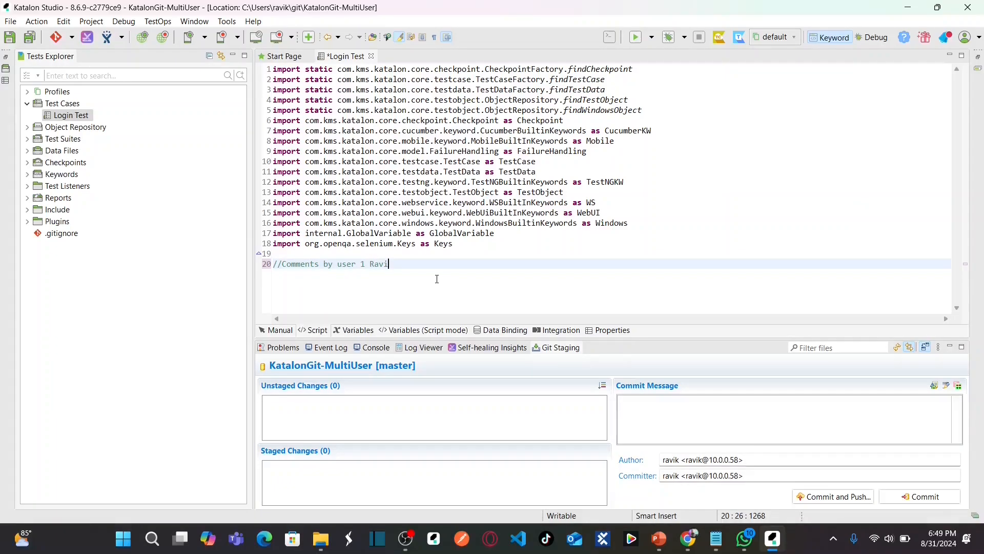
type(" from ihs")
key("BackSpace")
key("BackSpace")
key("BackSpace")
key("BackSpace")
type("his machine")
Check line 20 of Script1725143883746.groovy on GitHub showing user 2's comment, then return to Katalon
left_click(688, 538)
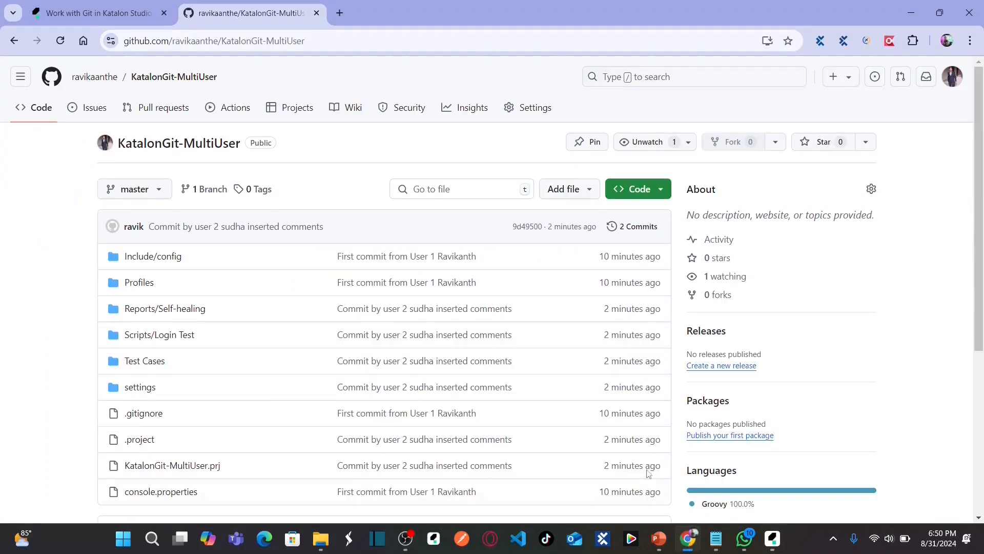
left_click(154, 335)
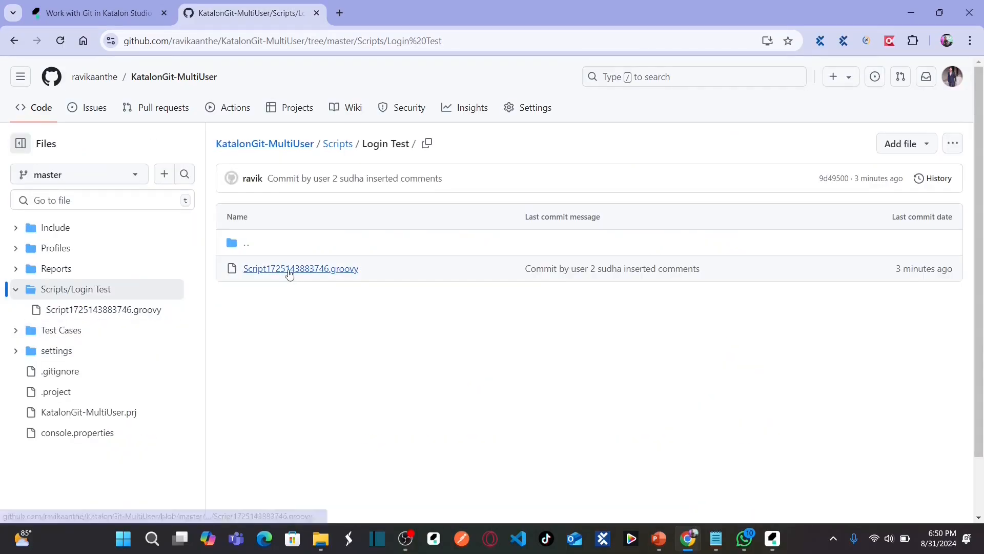
left_click(287, 269)
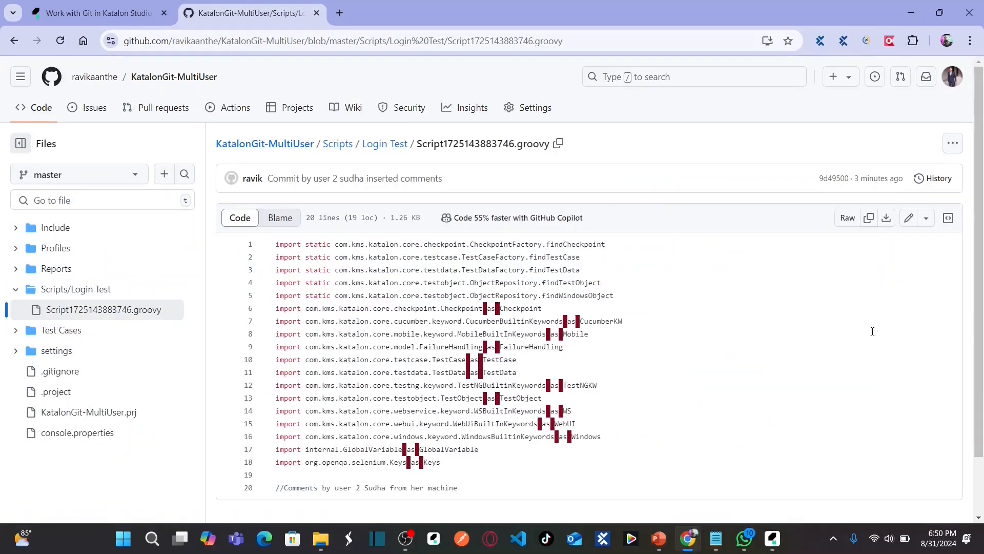
scroll(523, 405, "down", 1)
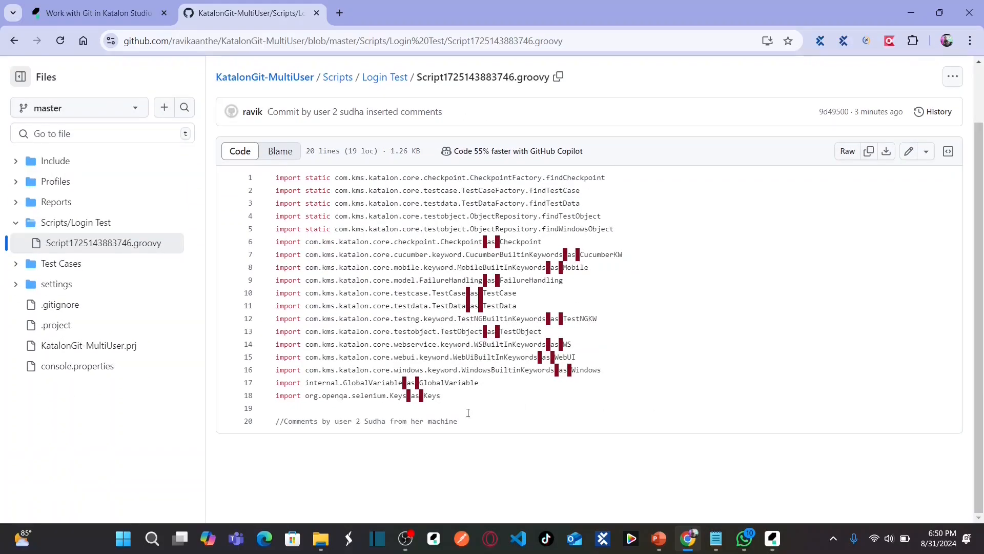
key("alt+Tab")
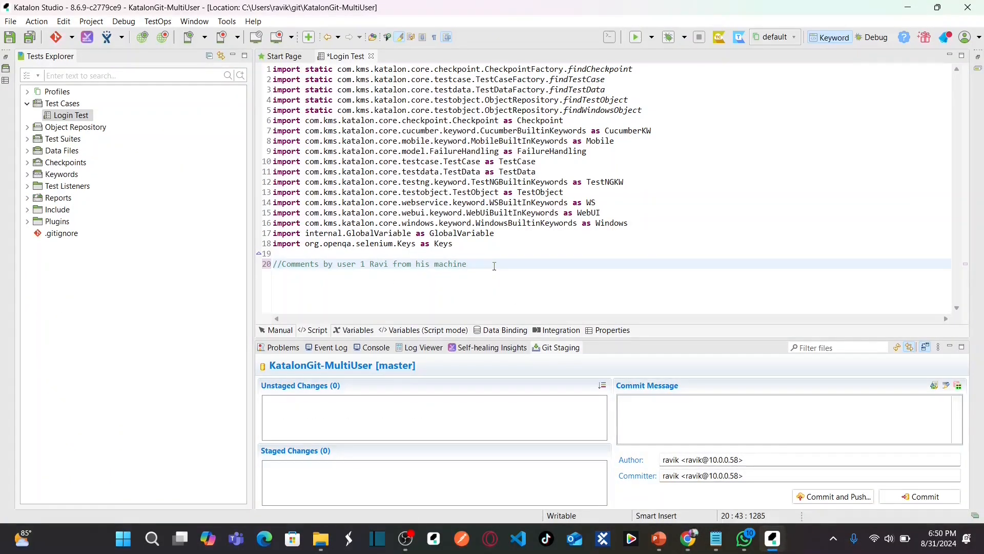
Save the Login Test script, stage it, and commit and push with a user 1 message
left_click(30, 37)
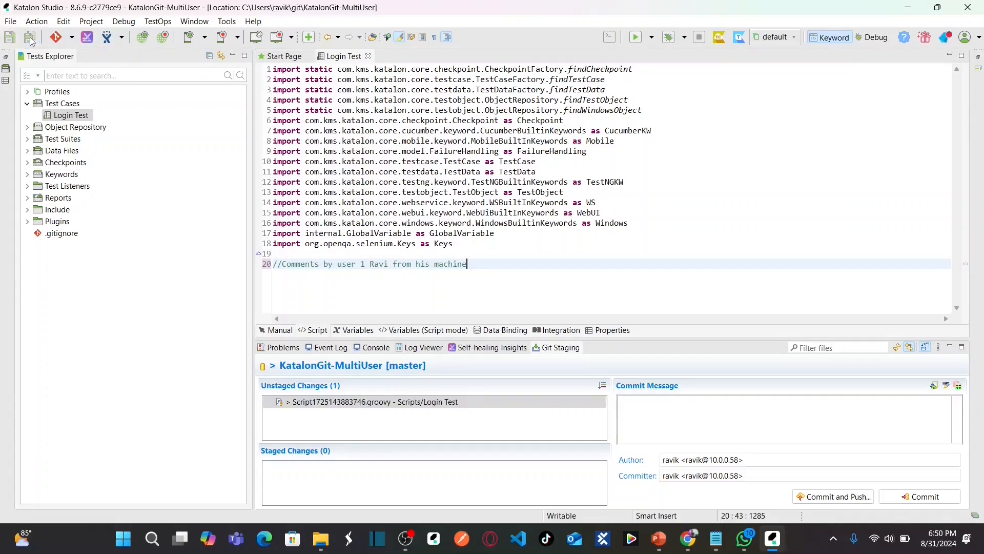
left_click(75, 41)
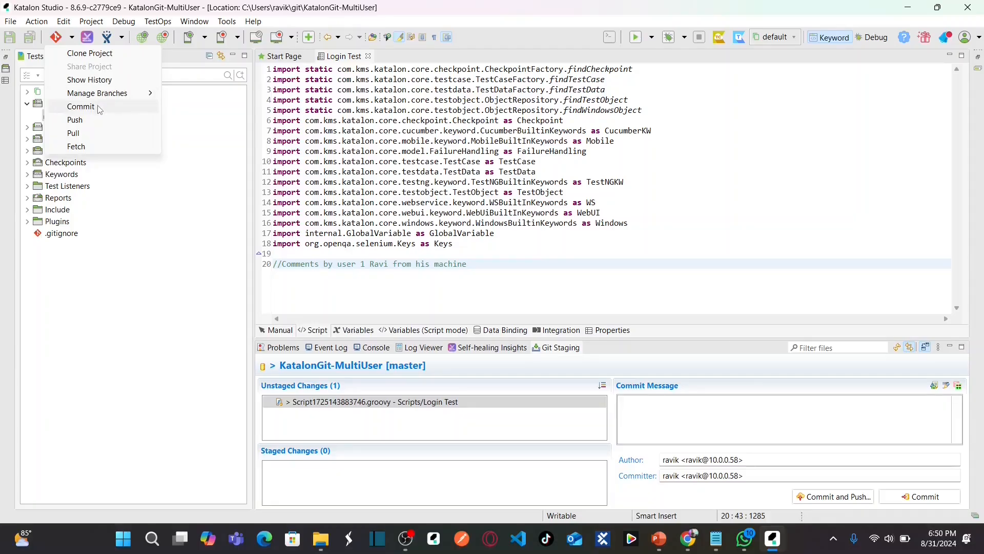
left_click(81, 106)
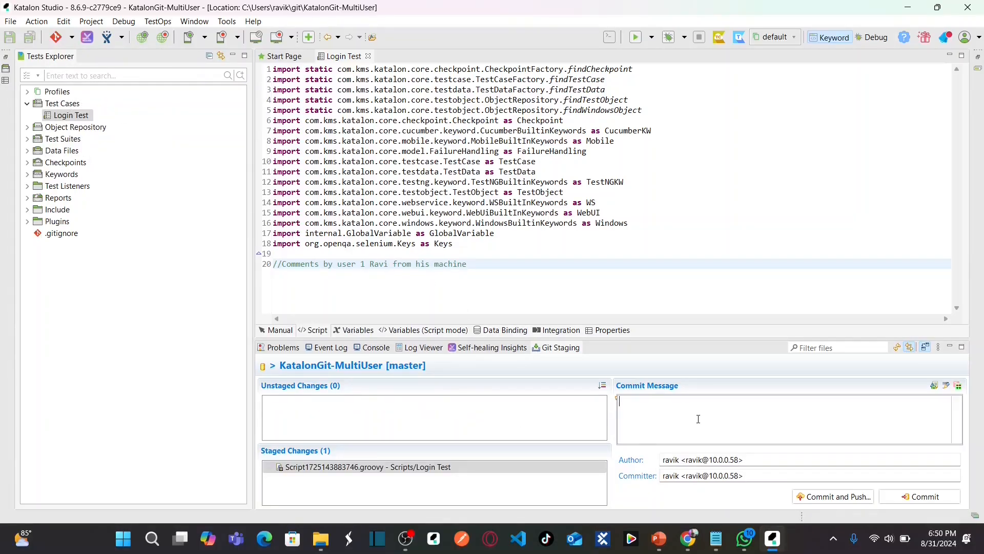
type("COmmit by user 1 Ravi from his machine")
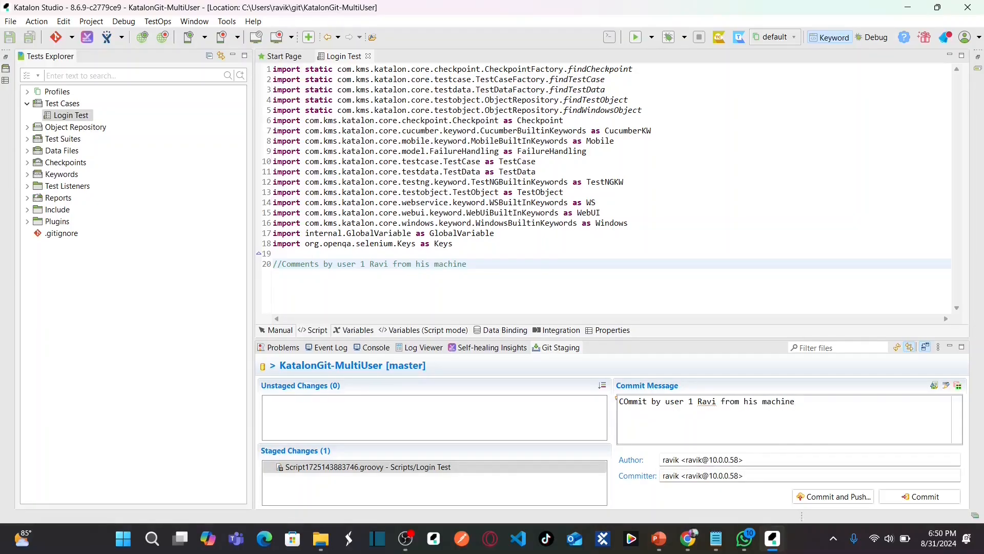
left_click(843, 496)
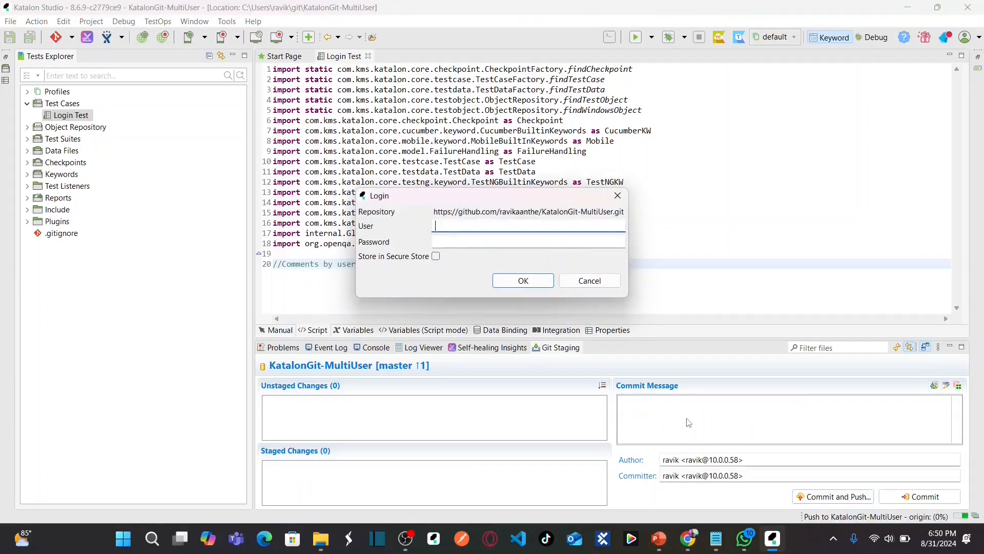
Enter the GitHub username and pasted password token in the push login
type("ravikaanthje")
key("Tab")
key("shift+Tab")
key("BackSpace")
key("BackSpace")
type("e")
key("Tab")
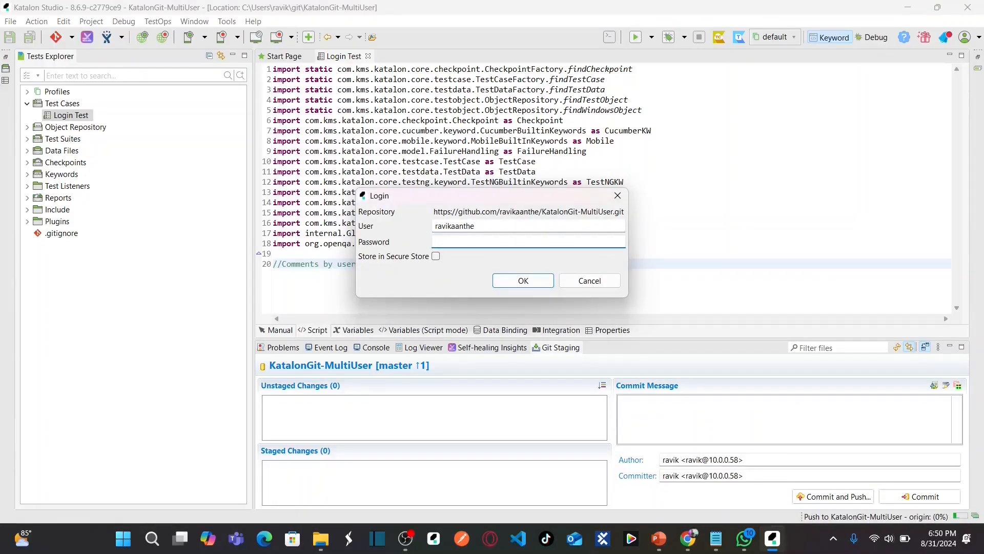
key("ctrl+v")
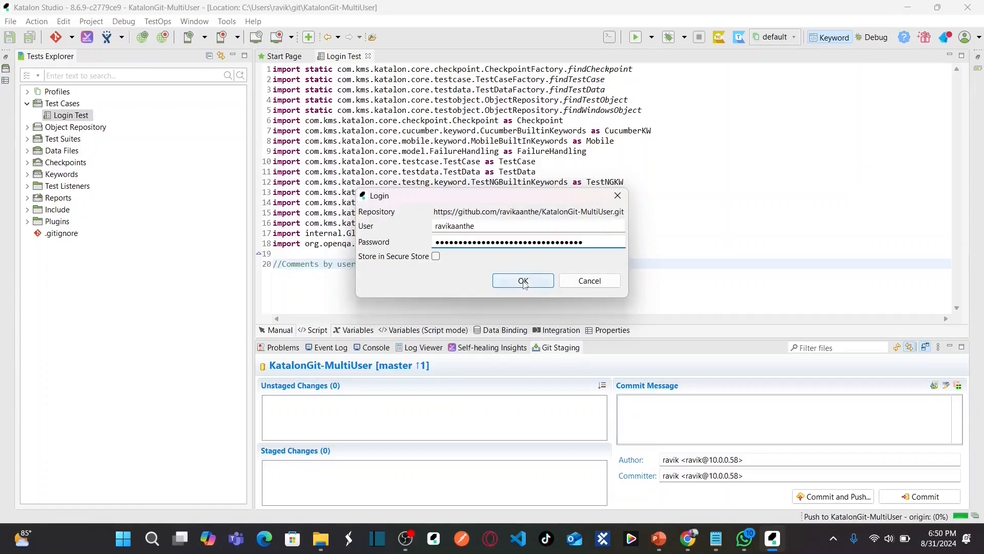
left_click(523, 280)
Re-submit the credentials, review the rejected non-fast-forward push result and dismiss it
type("ravikaan")
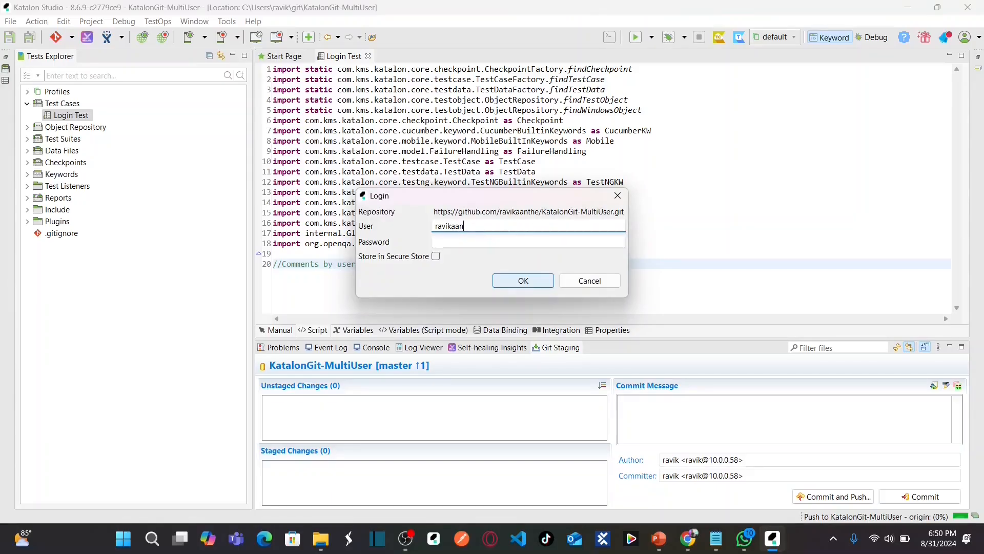
type("the")
key("Tab")
key("ctrl+v")
left_click(527, 282)
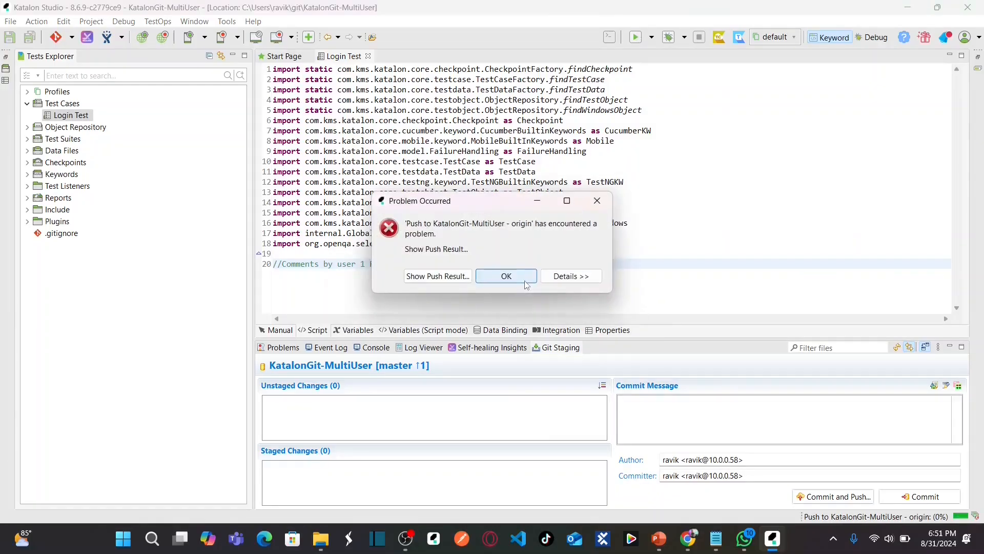
left_click(571, 277)
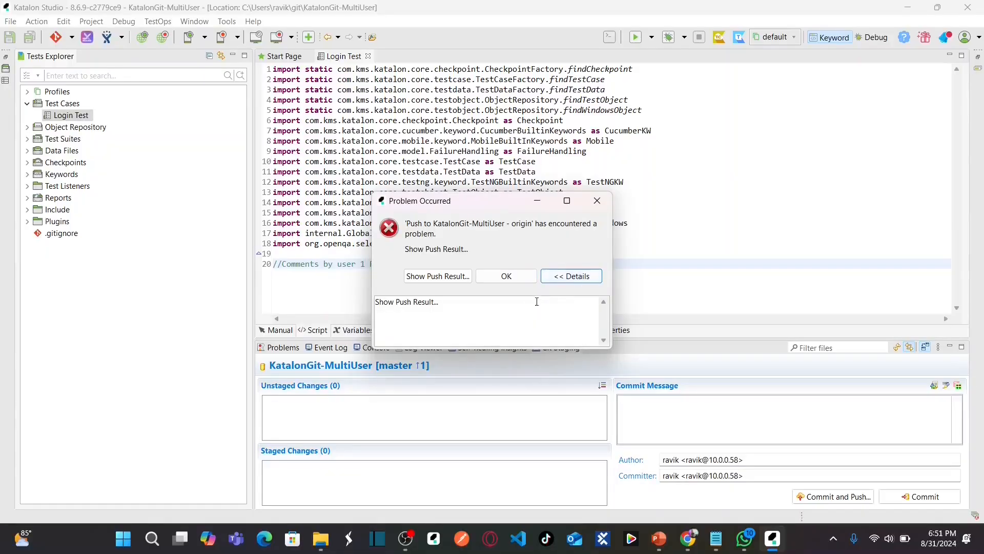
left_click(462, 279)
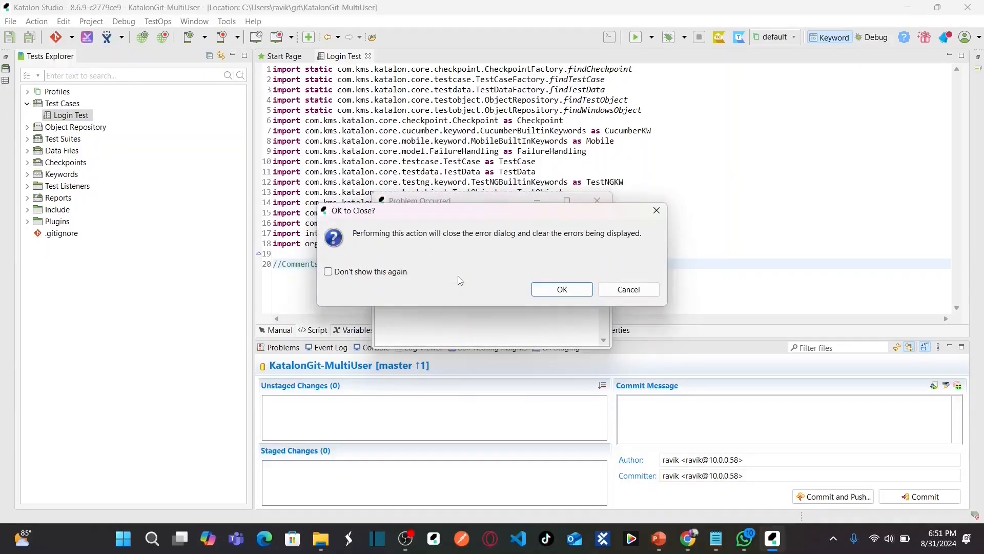
left_click(562, 287)
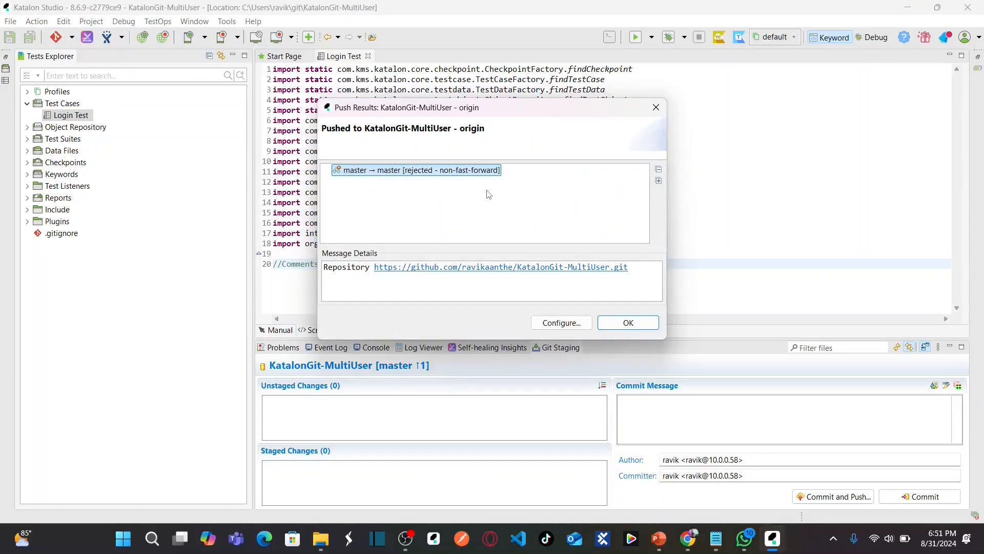
key("Return")
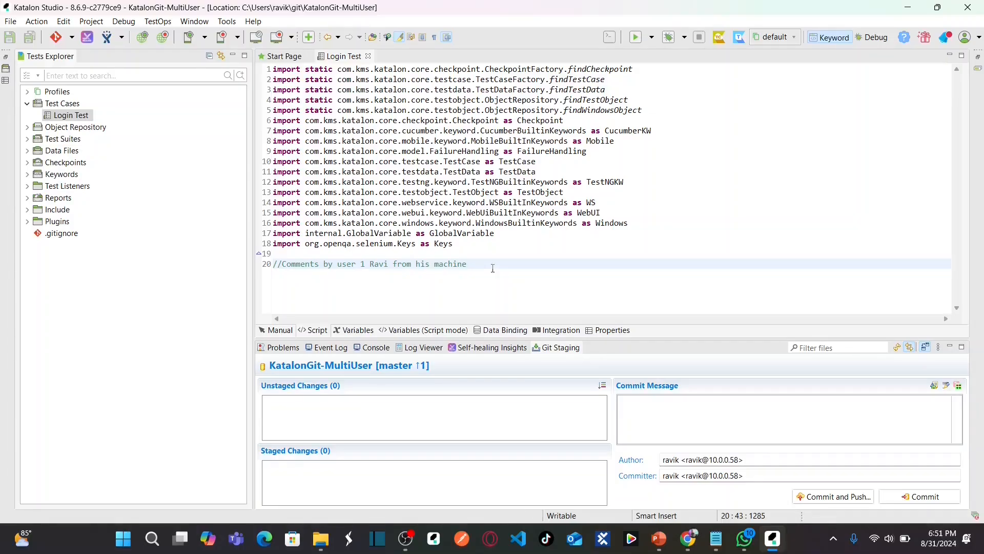
Glance at GitHub's script still holding user 2's comment, then return to Katalon's Git actions
key("alt+Tab")
key("alt+Tab")
key("alt+Tab")
key("Tab")
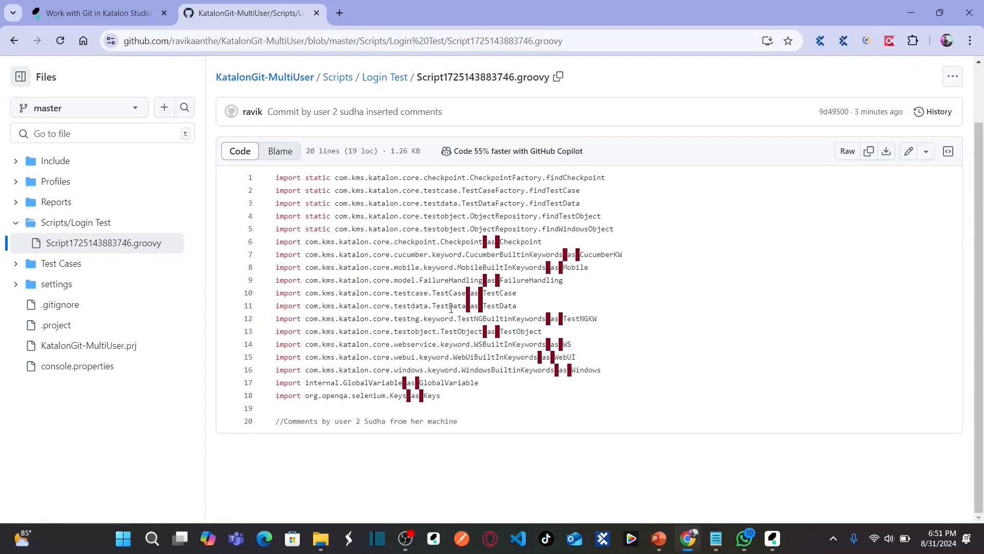
key("alt+Tab")
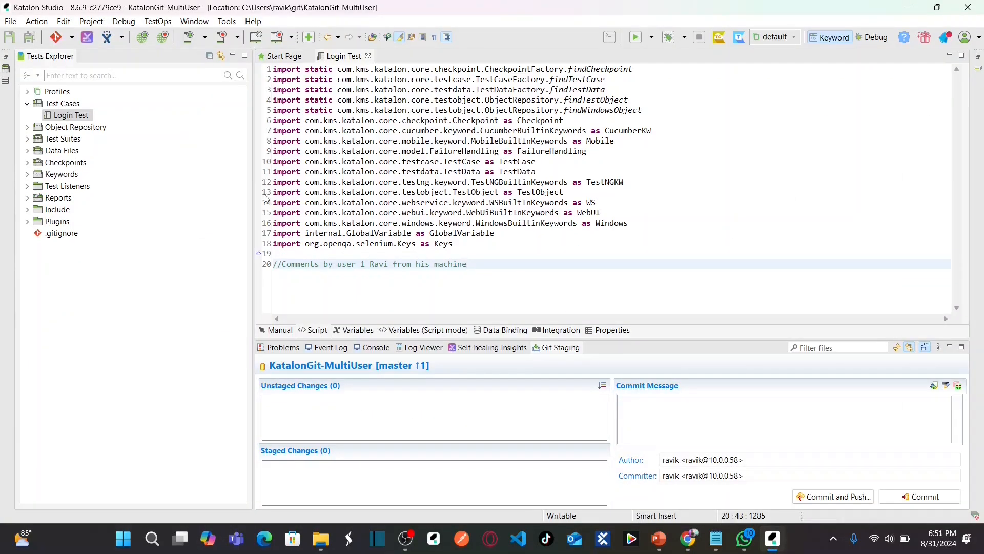
left_click(72, 38)
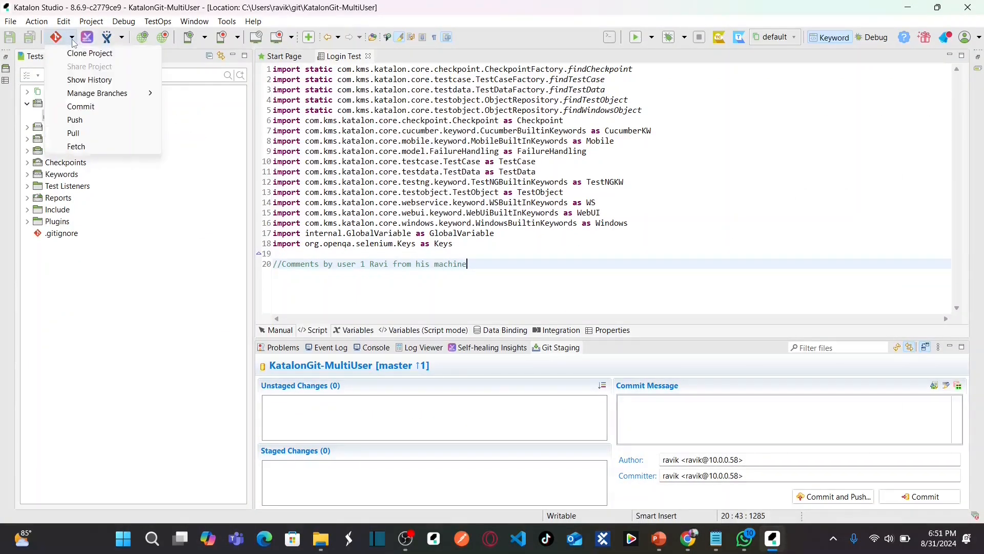
Pull remote branch master, producing a Login Test merge conflict, and close the pull result
left_click(74, 133)
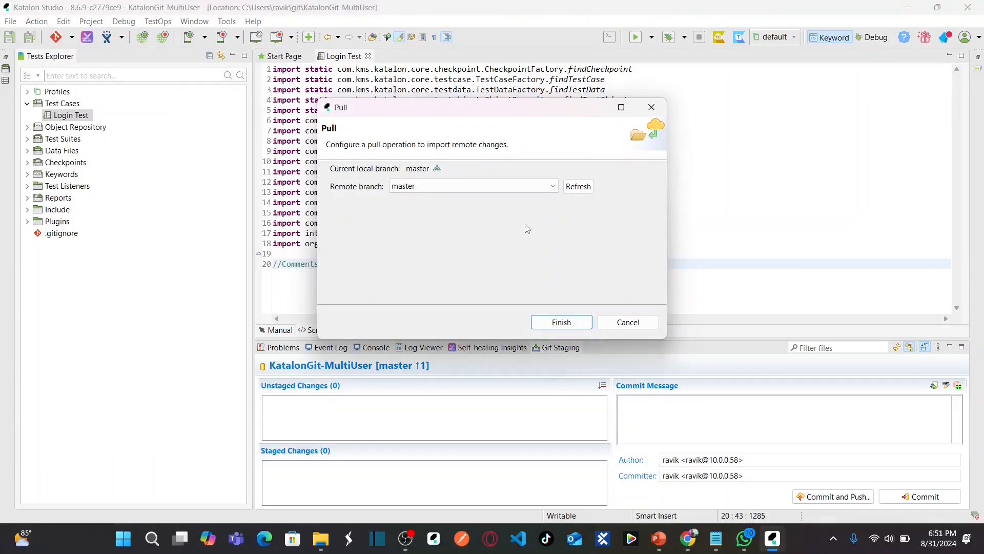
left_click(474, 190)
left_click(475, 189)
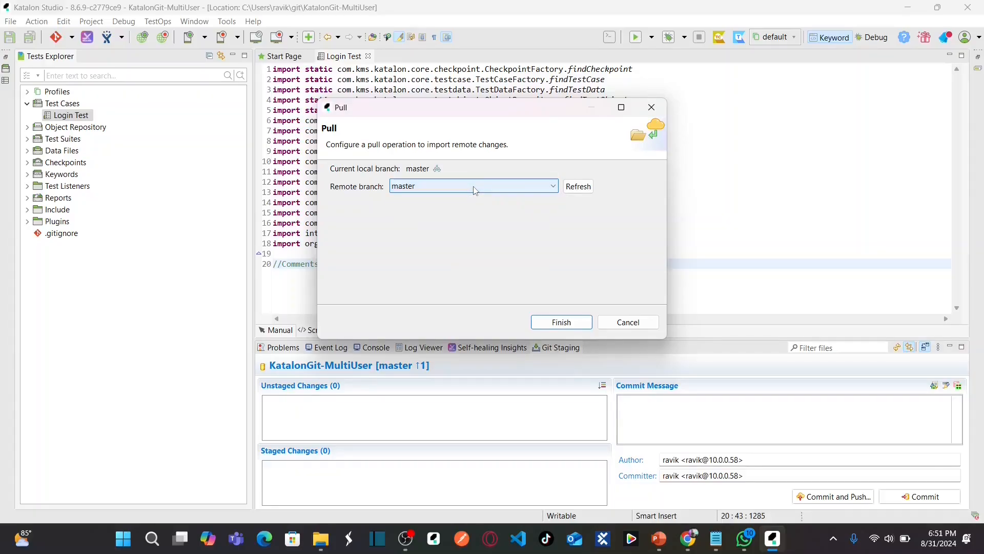
left_click(564, 321)
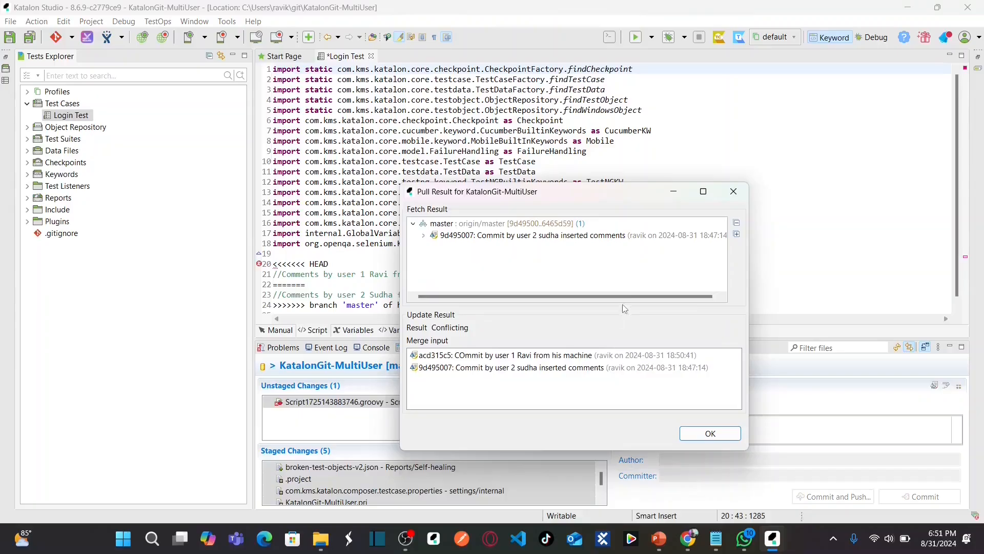
left_click_drag(573, 194, 532, 111)
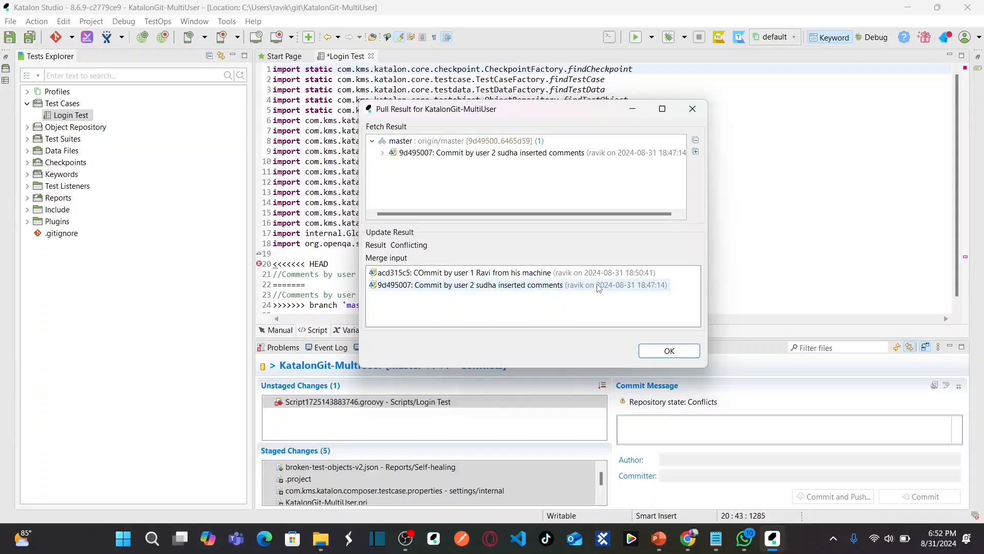
left_click(682, 352)
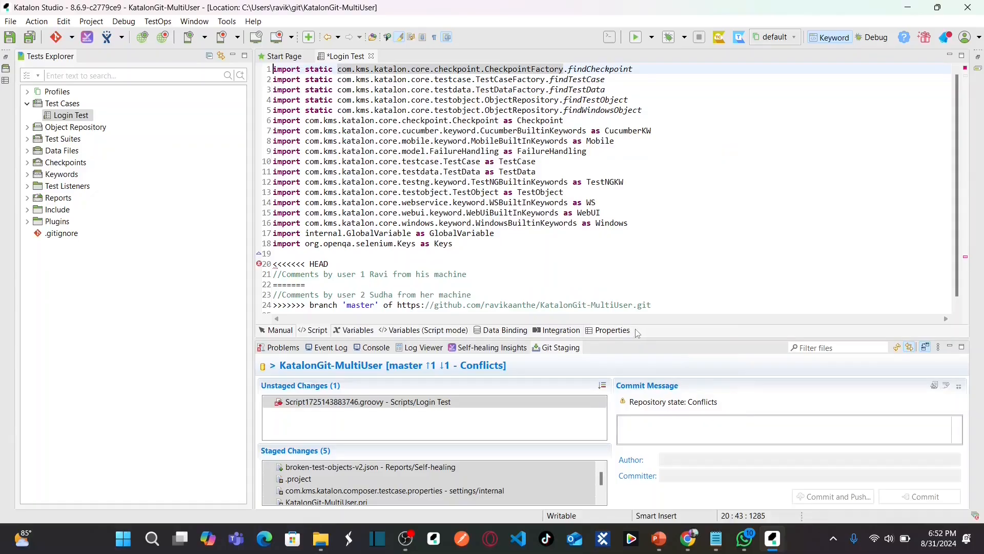
Enlarge the editor and inspect the conflict block holding both users' comments
left_click_drag(640, 339, 640, 384)
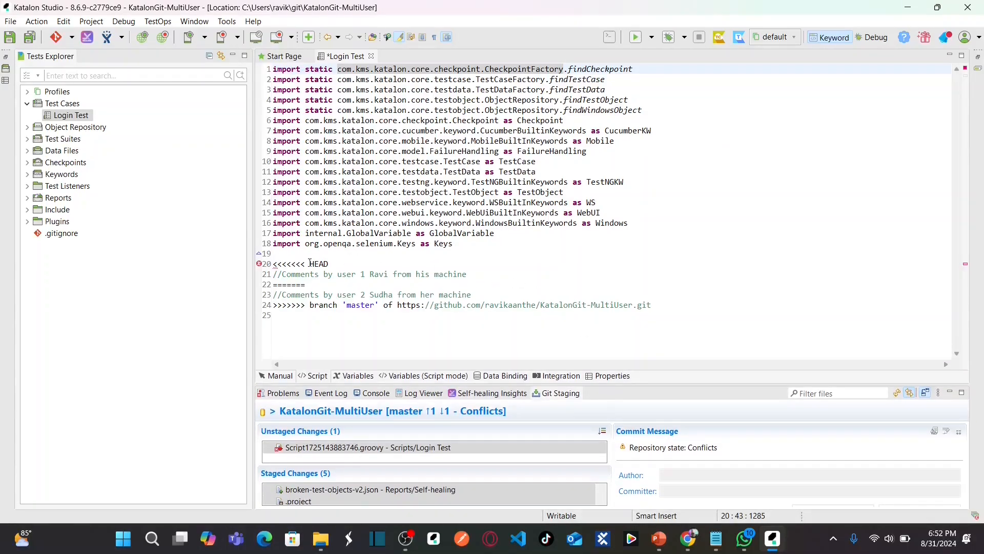
left_click_drag(282, 274, 471, 276)
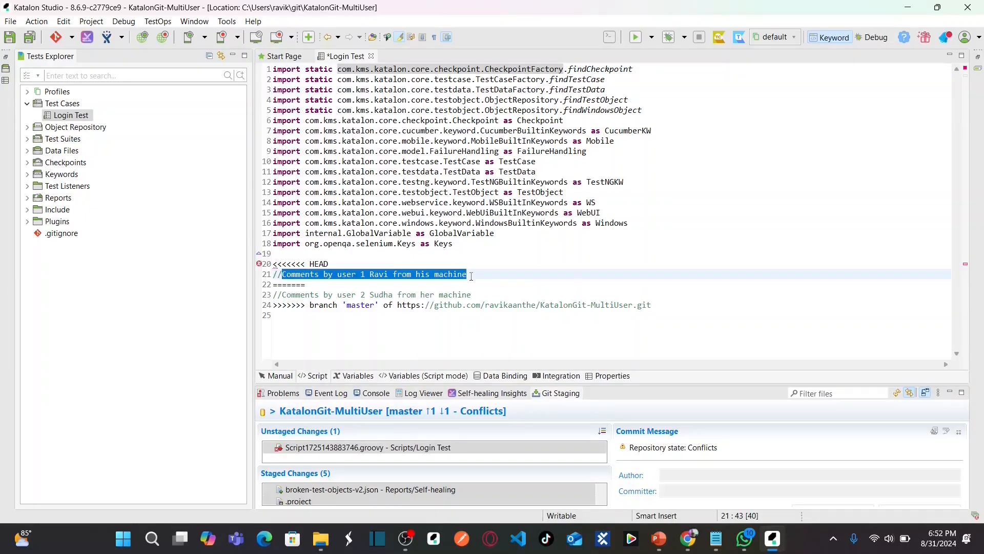
left_click(360, 285)
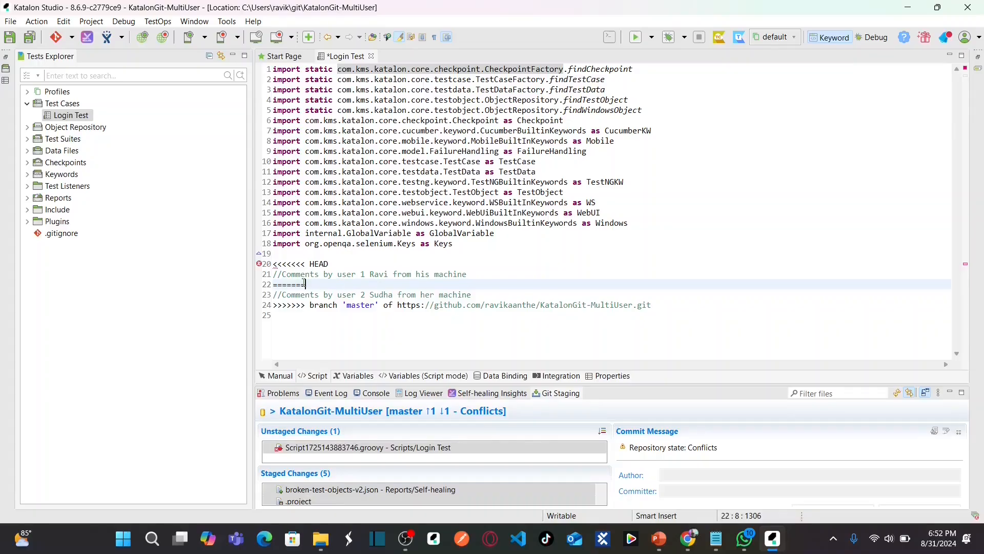
left_click_drag(467, 275, 268, 263)
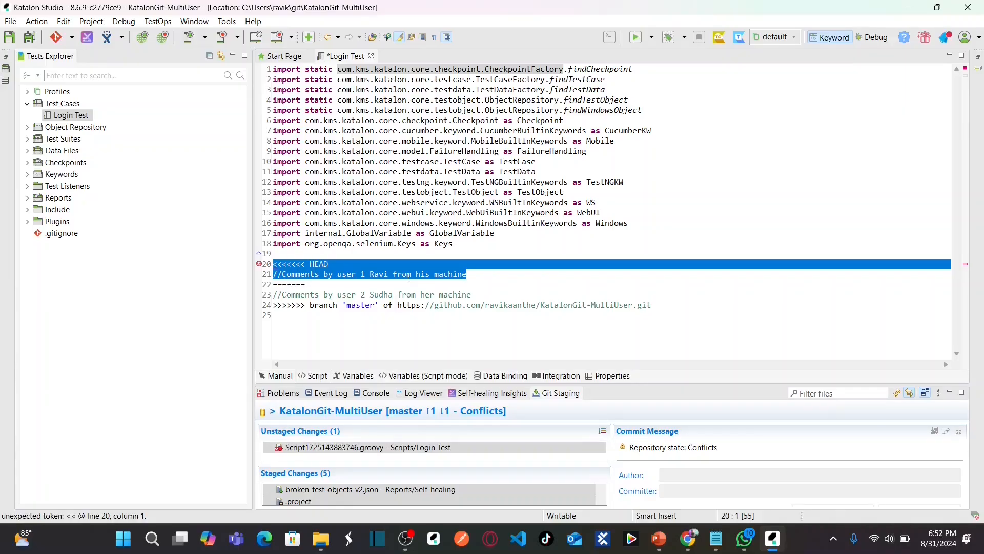
left_click(666, 302)
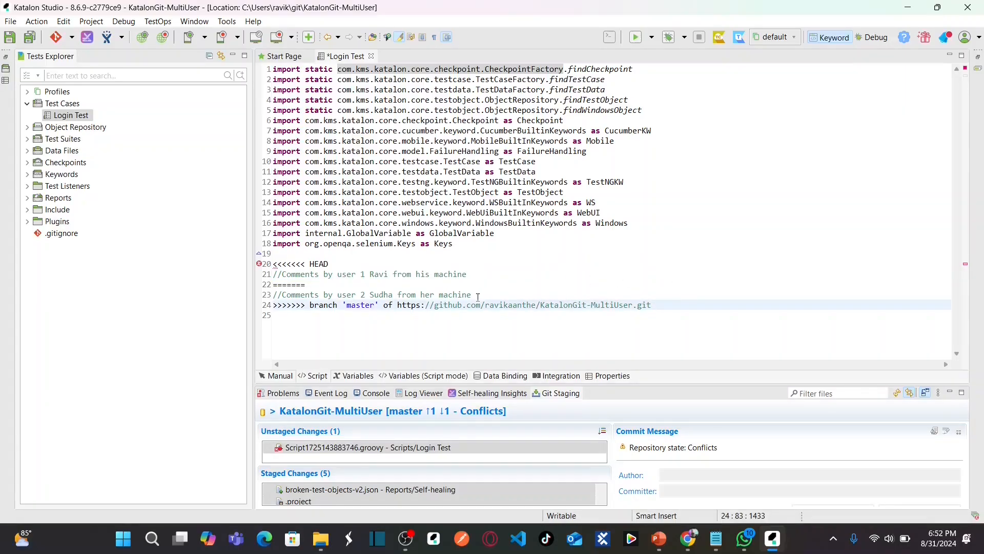
left_click_drag(658, 310, 277, 296)
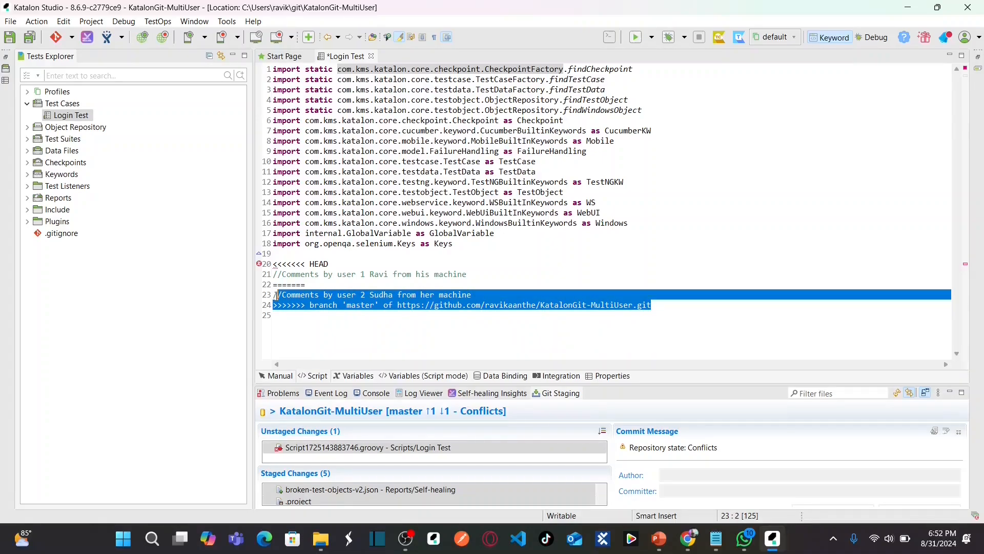
left_click(493, 273)
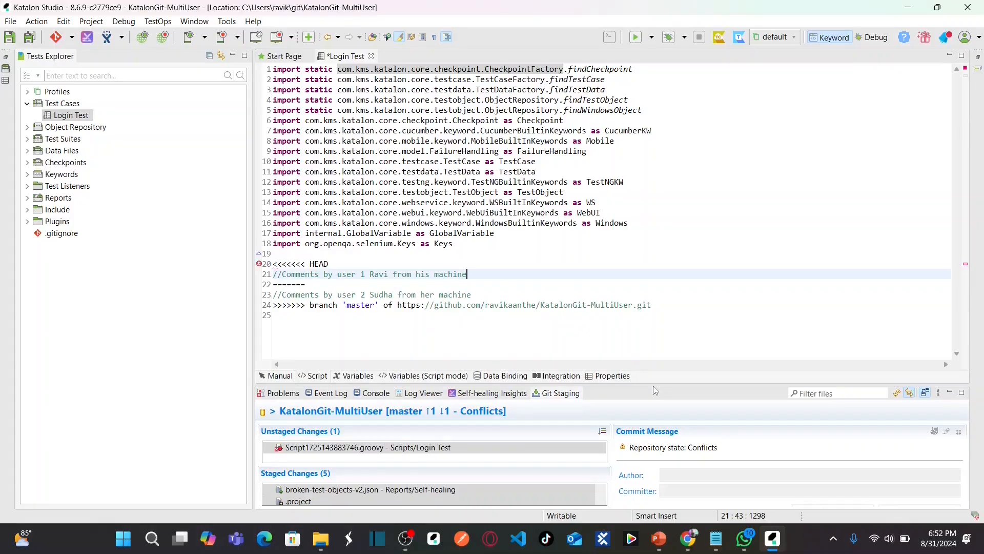
left_click_drag(653, 385, 652, 339)
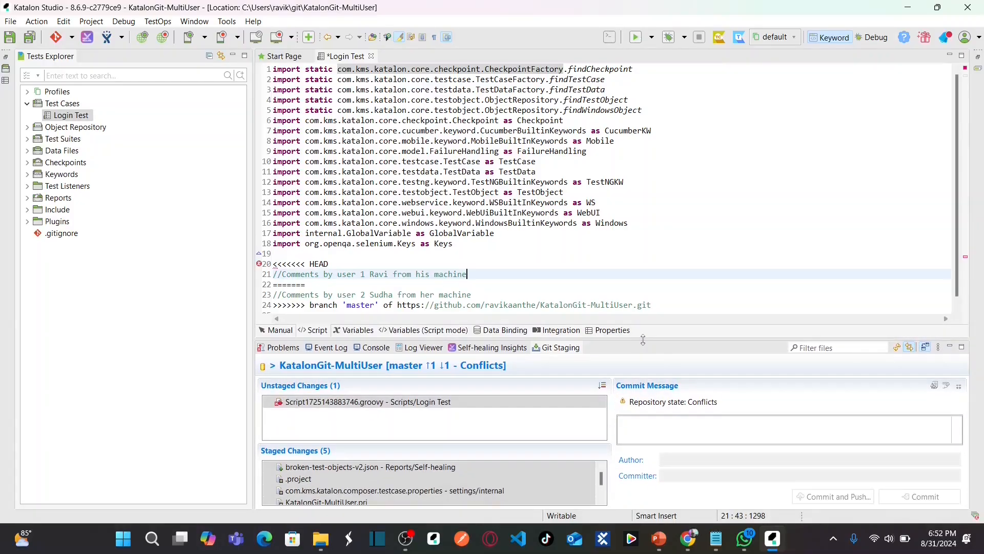
left_click_drag(955, 177, 956, 184)
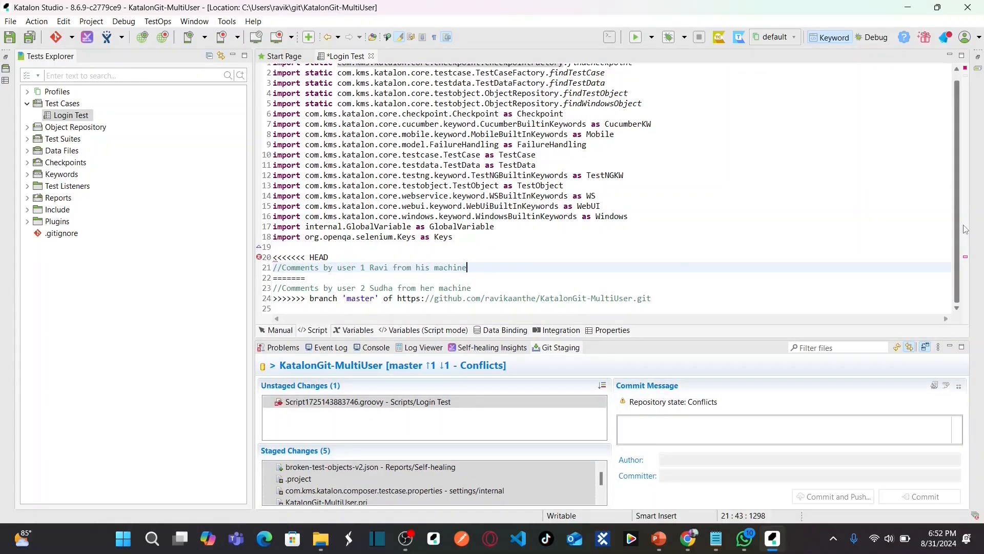
Delete the <<<<<<< HEAD, ======= and >>>>>>> branch 'master' lines, keeping both comments
left_click_drag(339, 257, 272, 256)
key("BackSpace")
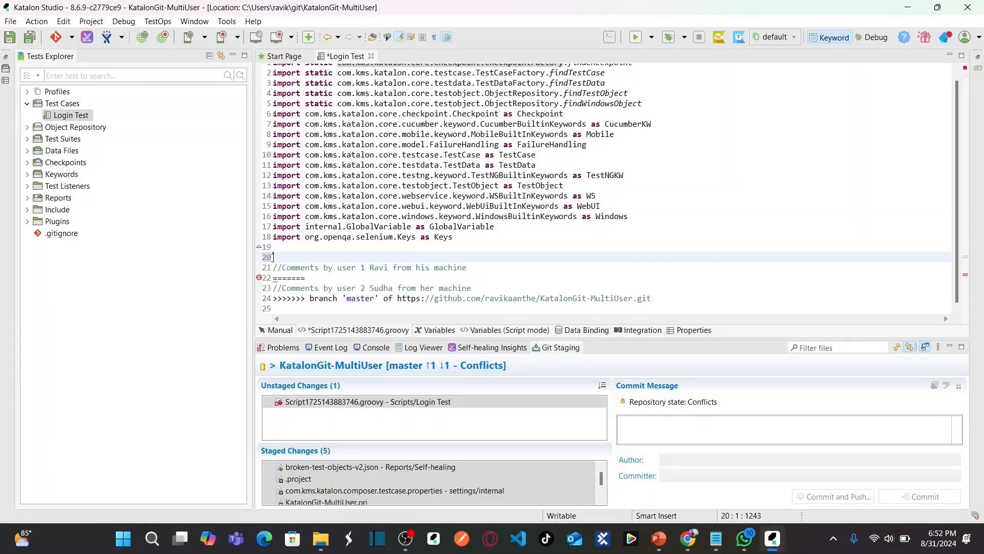
left_click(326, 279)
key("shift+Home")
key("BackSpace")
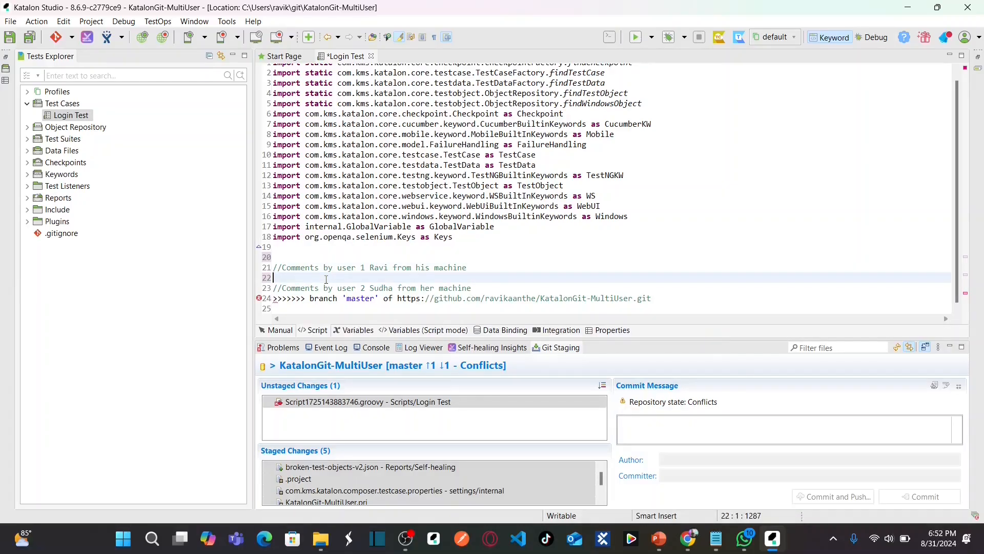
left_click(313, 298)
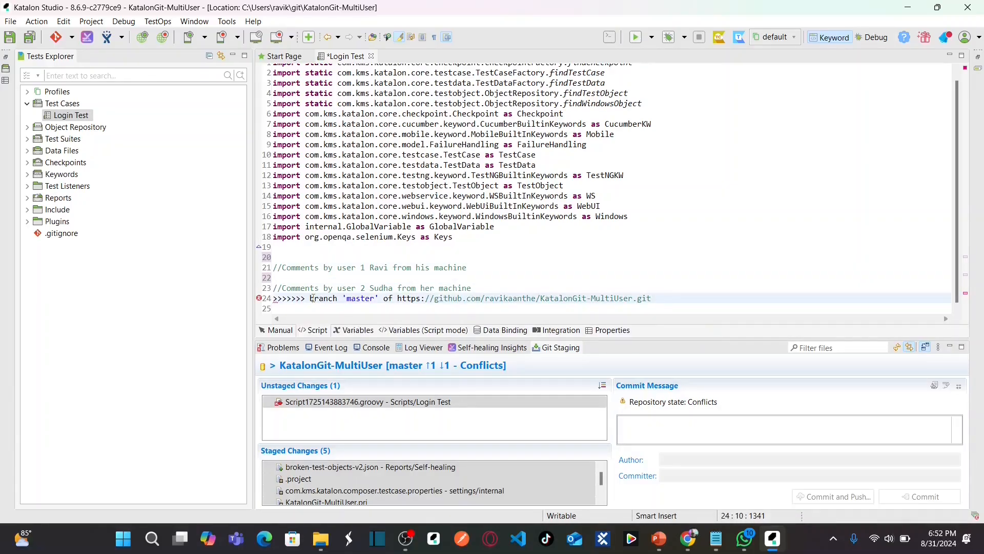
triple_click(312, 298)
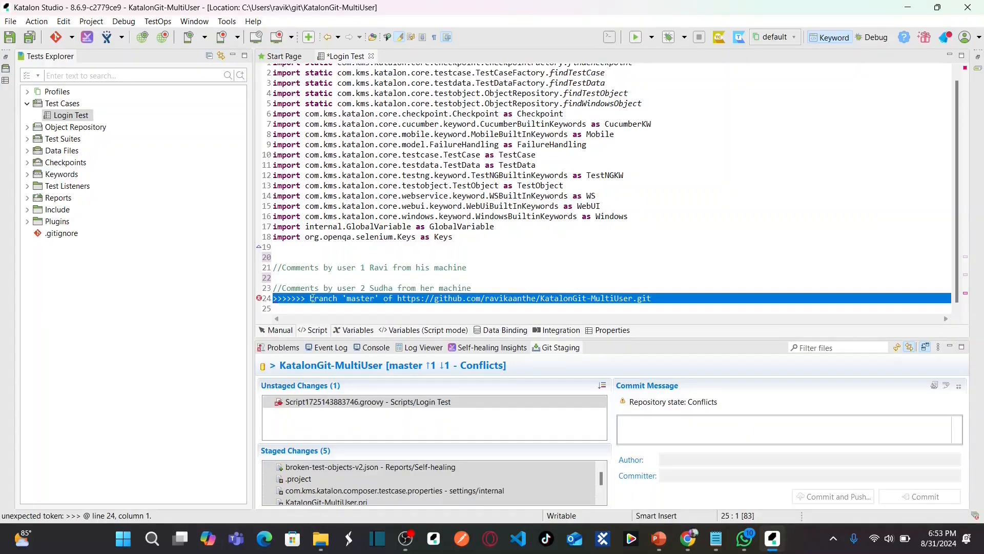
key("BackSpace")
key("BackSpace")
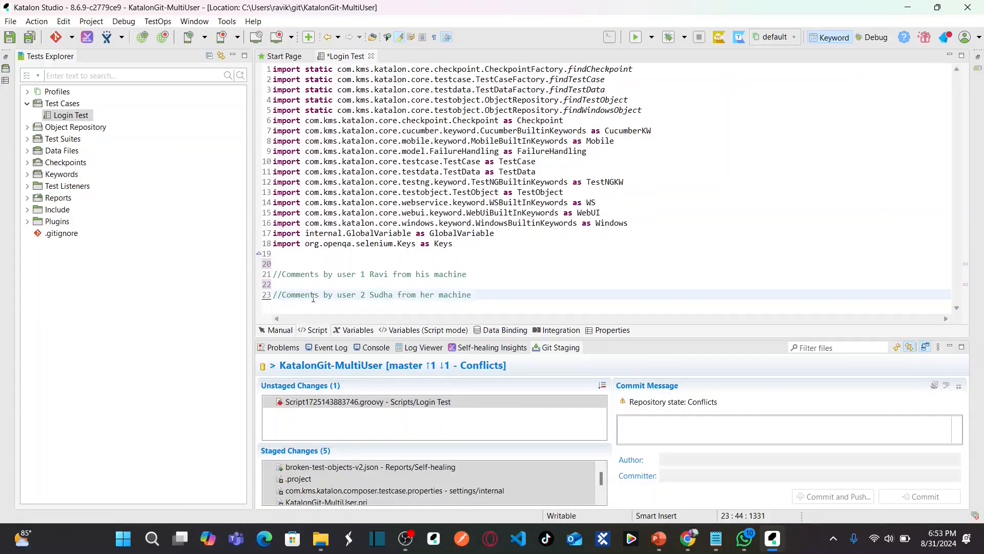
Save the resolved Login Test script containing both users' comments and stage it
left_click(486, 274)
left_click(485, 293)
key("ctrl+s")
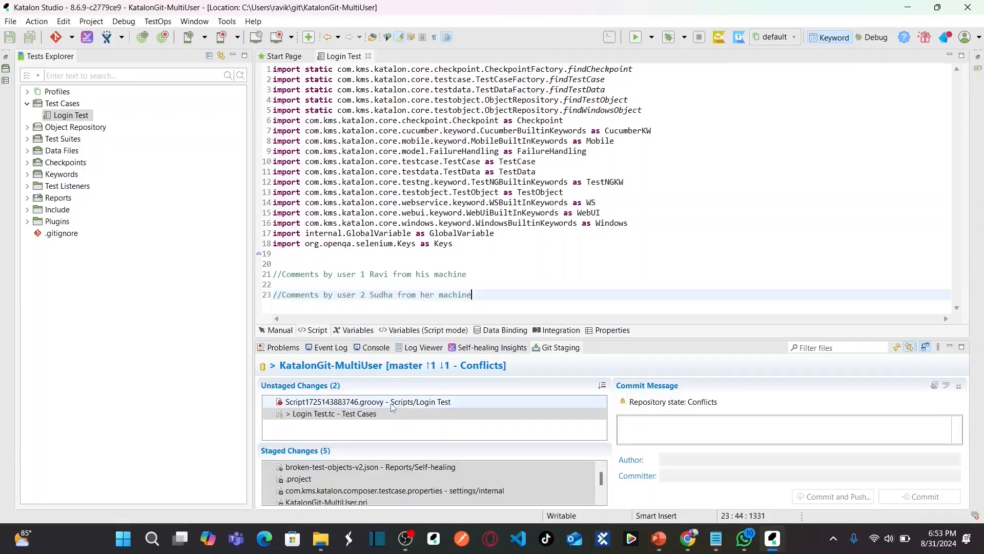
left_click_drag(391, 403, 408, 472)
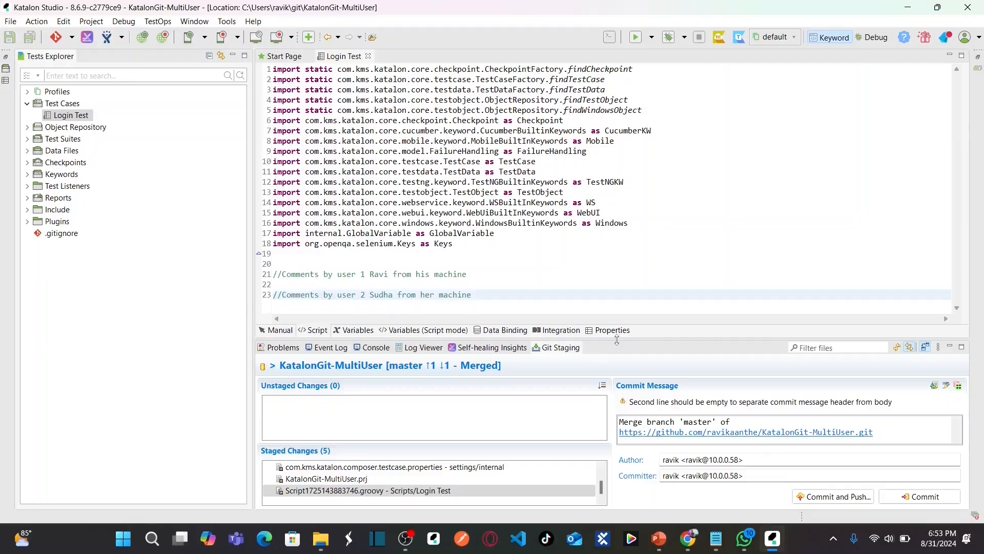
Commit the merge and push it to GitHub master, signing in with the account username and password
left_click_drag(617, 340, 617, 275)
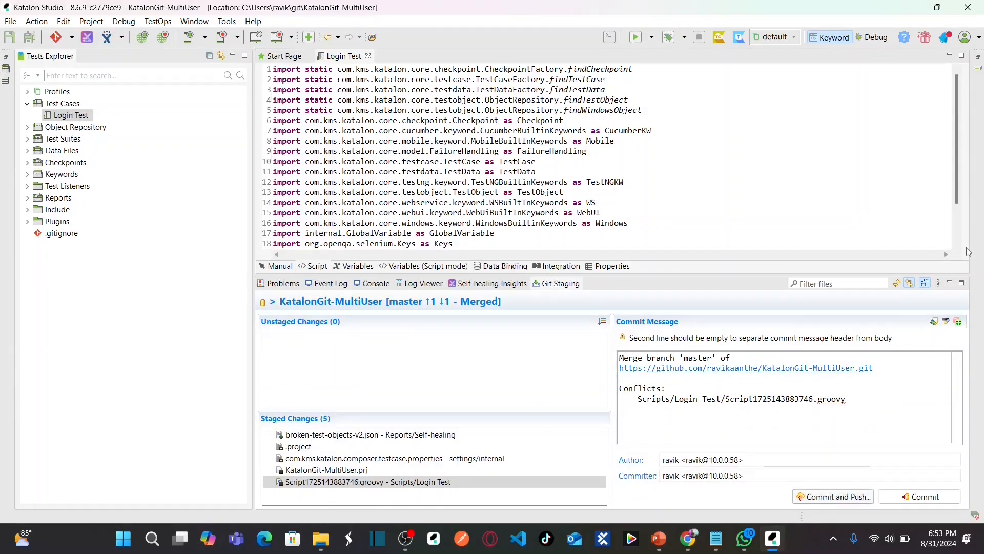
scroll(968, 252, "down", 2)
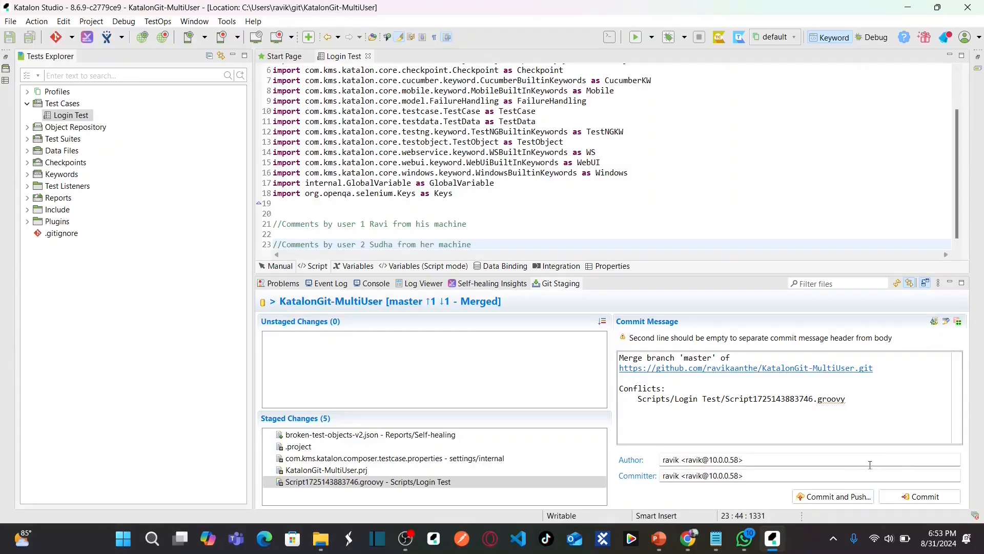
left_click(839, 497)
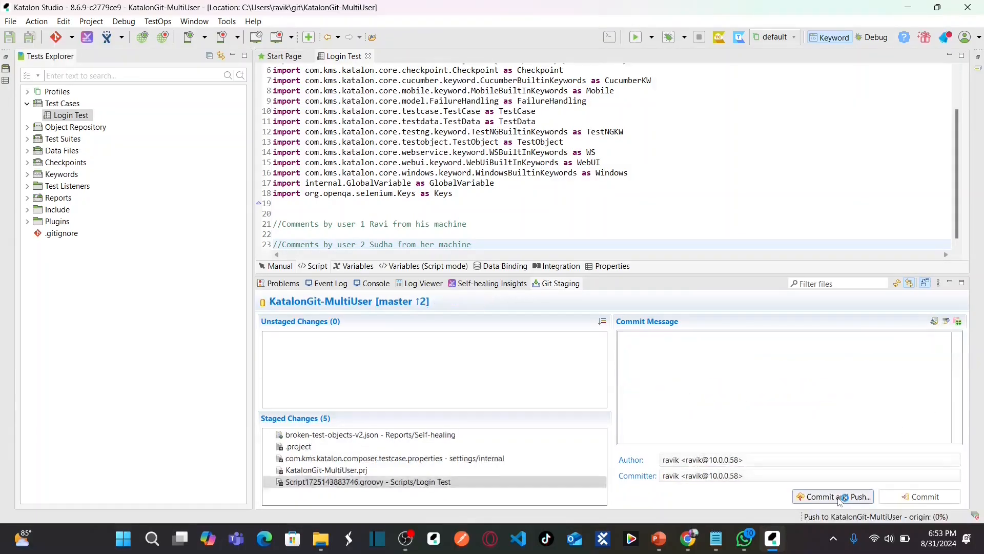
type("ravikaanthe")
key("Tab")
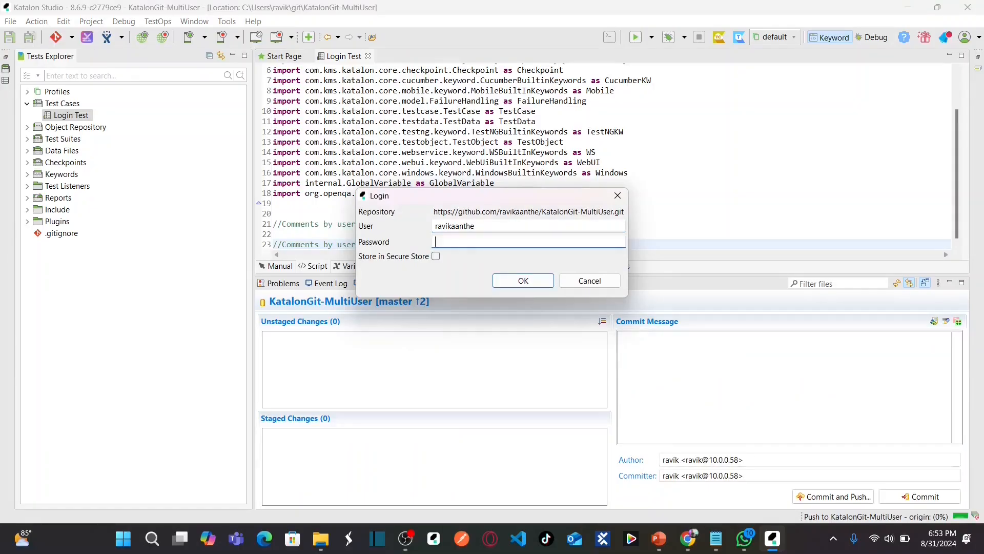
key("ctrl+v")
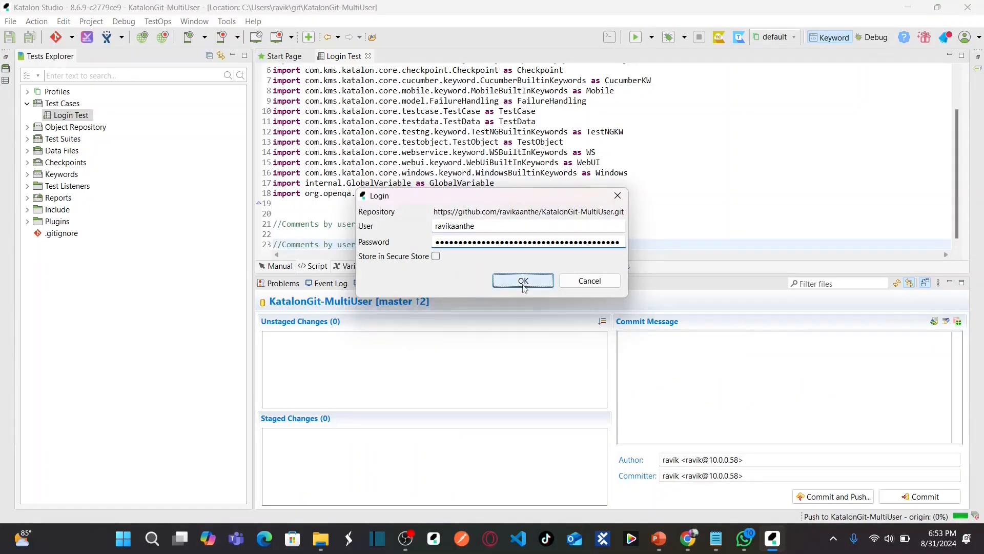
left_click(523, 281)
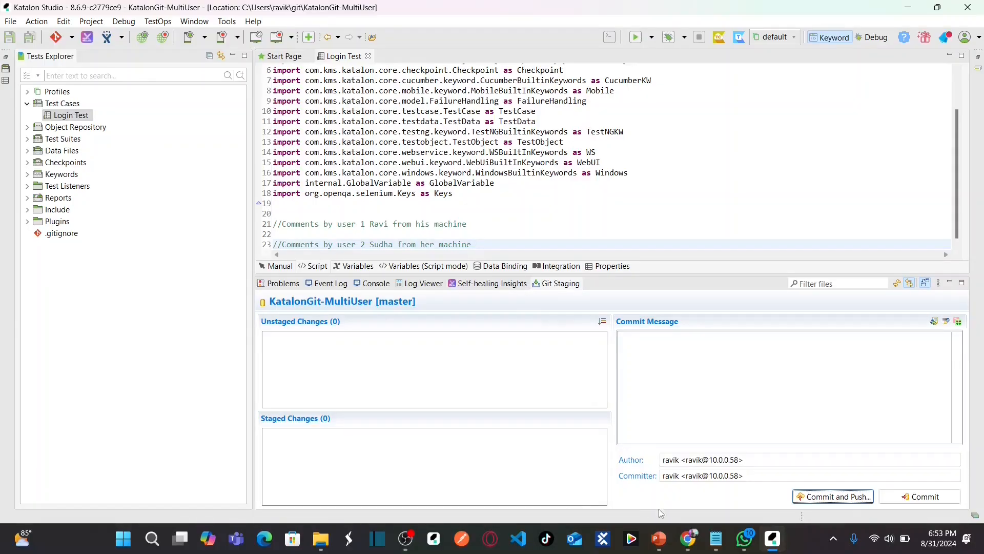
left_click(688, 538)
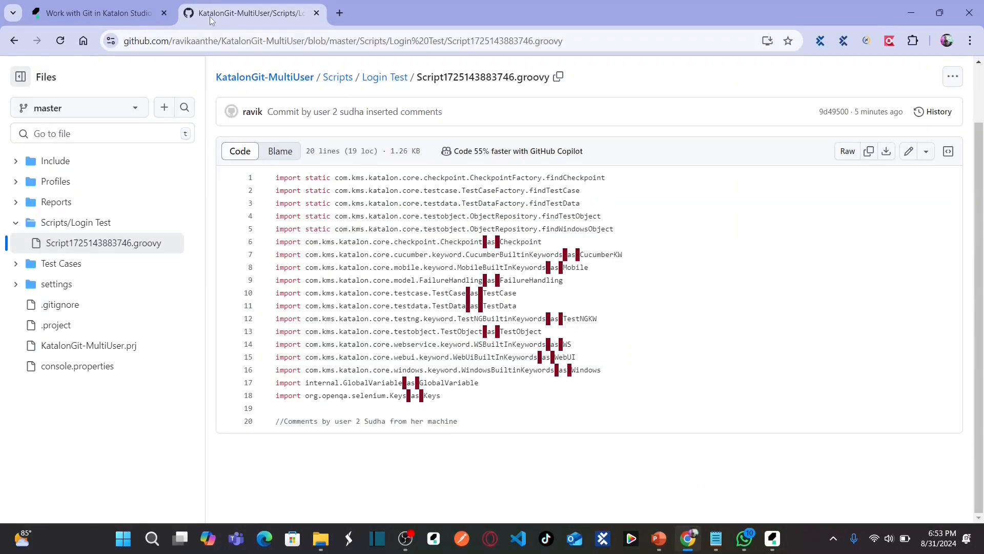
Reload GitHub's Login Test script page to show the merge commit, then return to the Handling Merge Conflicts slides
left_click(60, 41)
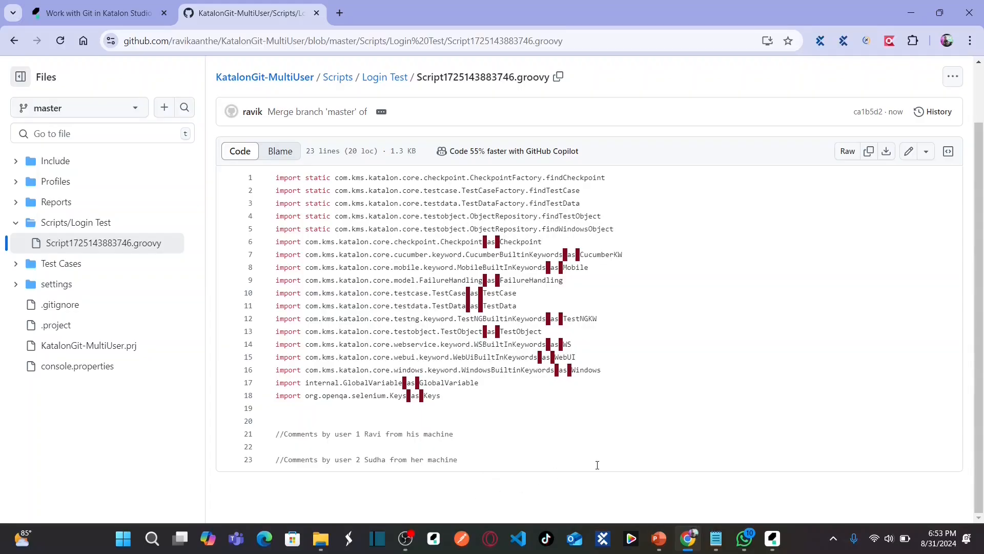
mouse_move(668, 544)
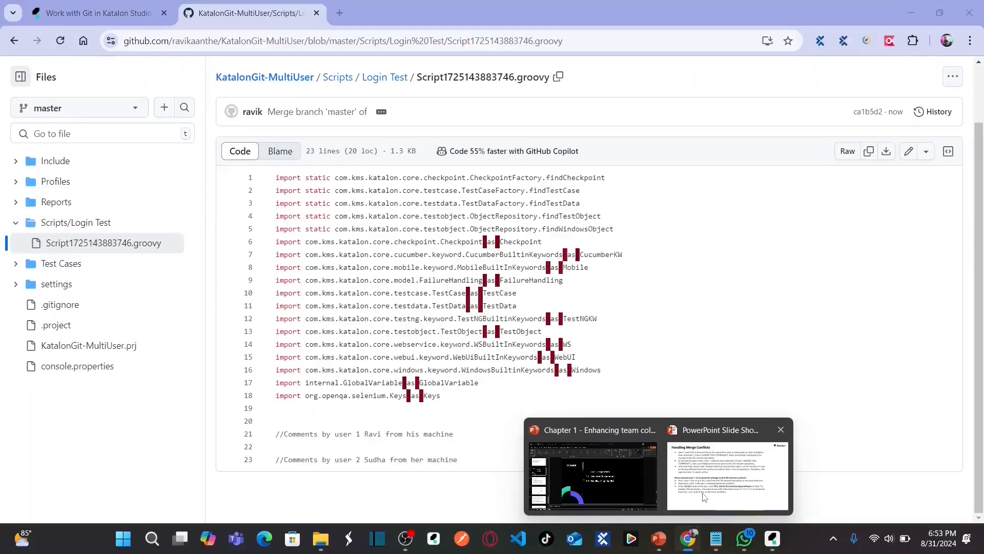
left_click(727, 474)
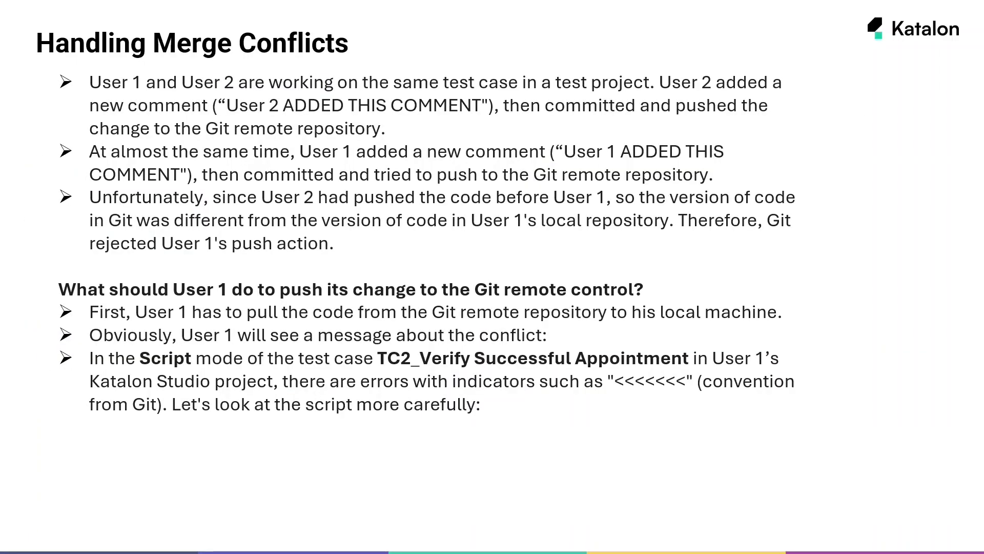